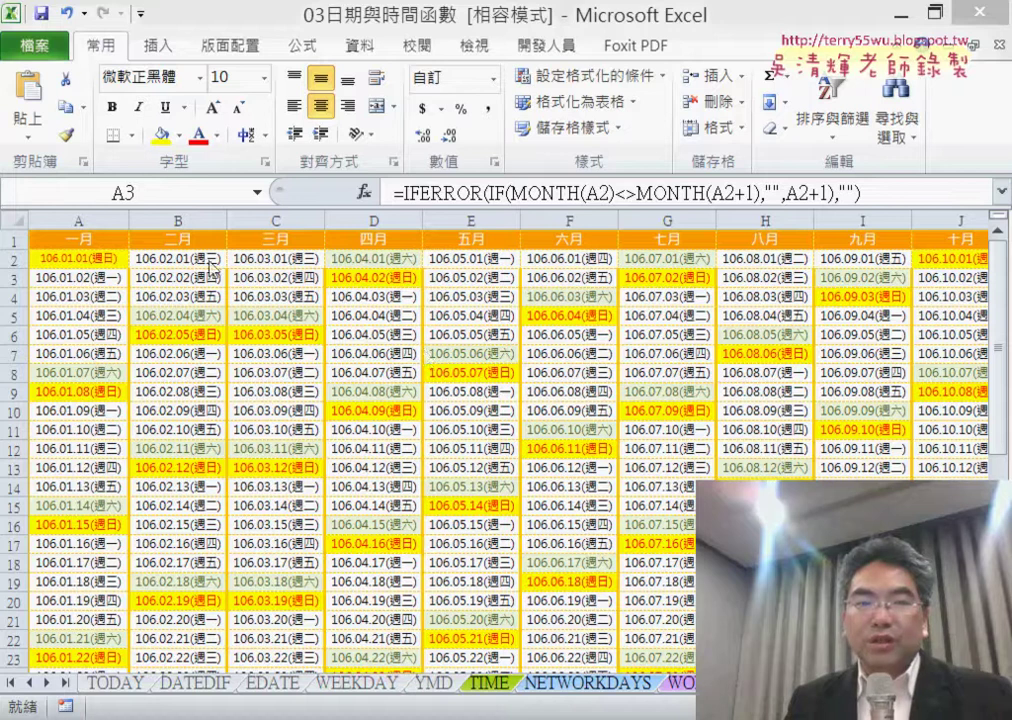
- Inspect the date formulas for February's first date and the next-day cell A4
left_click(202, 260)
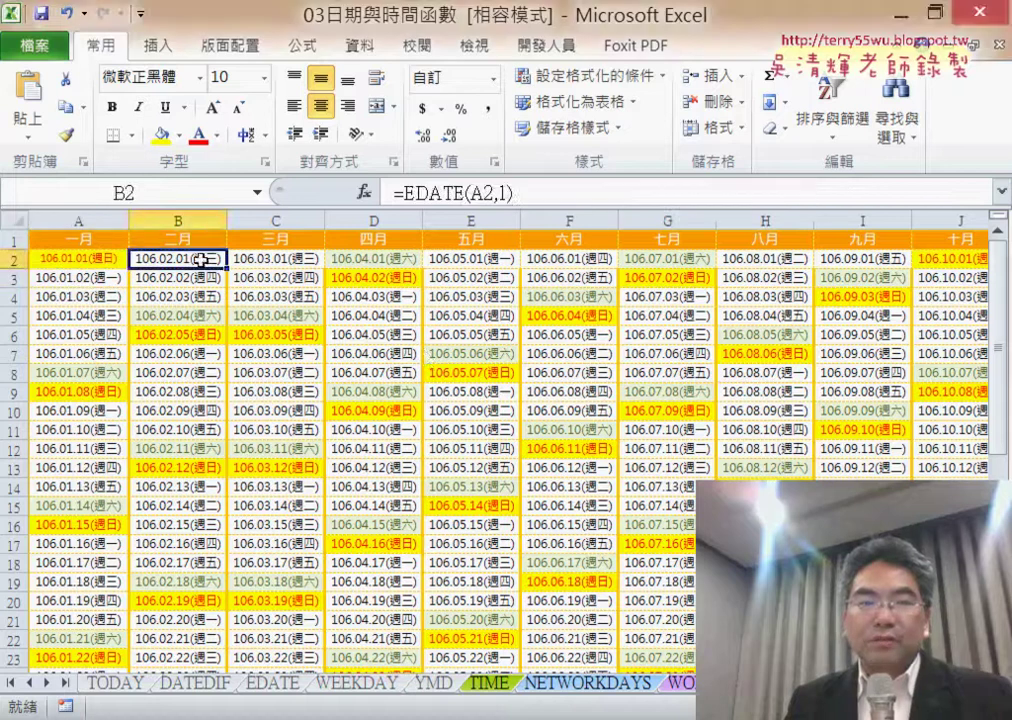
left_click(64, 288)
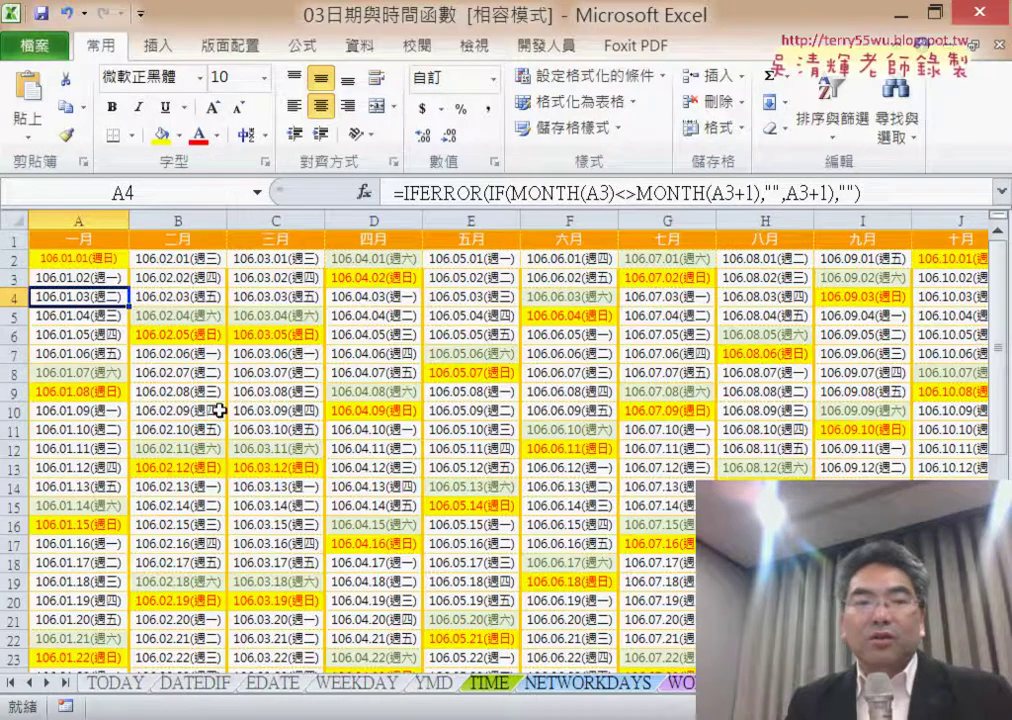
scroll(218, 410, "down", 3)
scroll(175, 325, "up", 3)
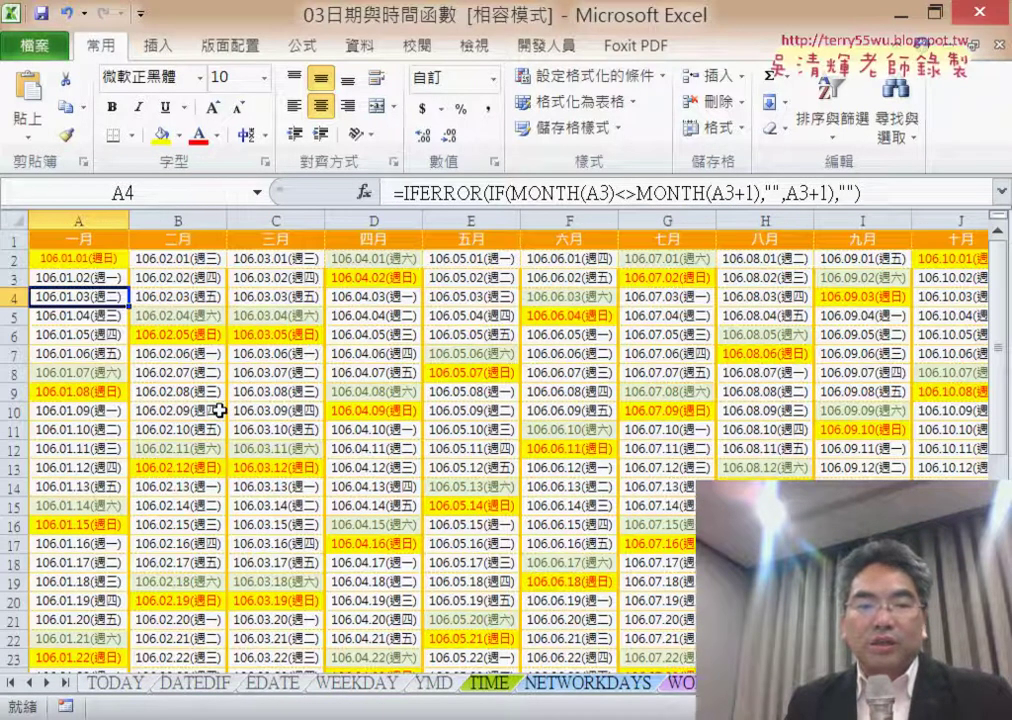
left_click(104, 260)
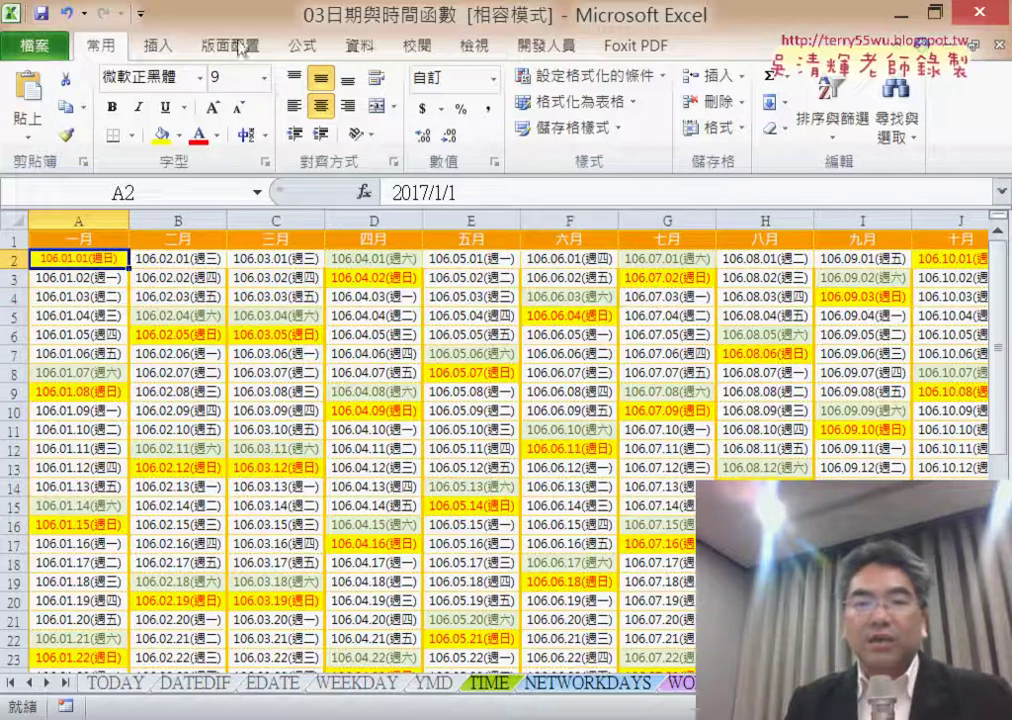
- Review the weekend WEEKDAY conditional formatting rule without changing it
left_click(585, 75)
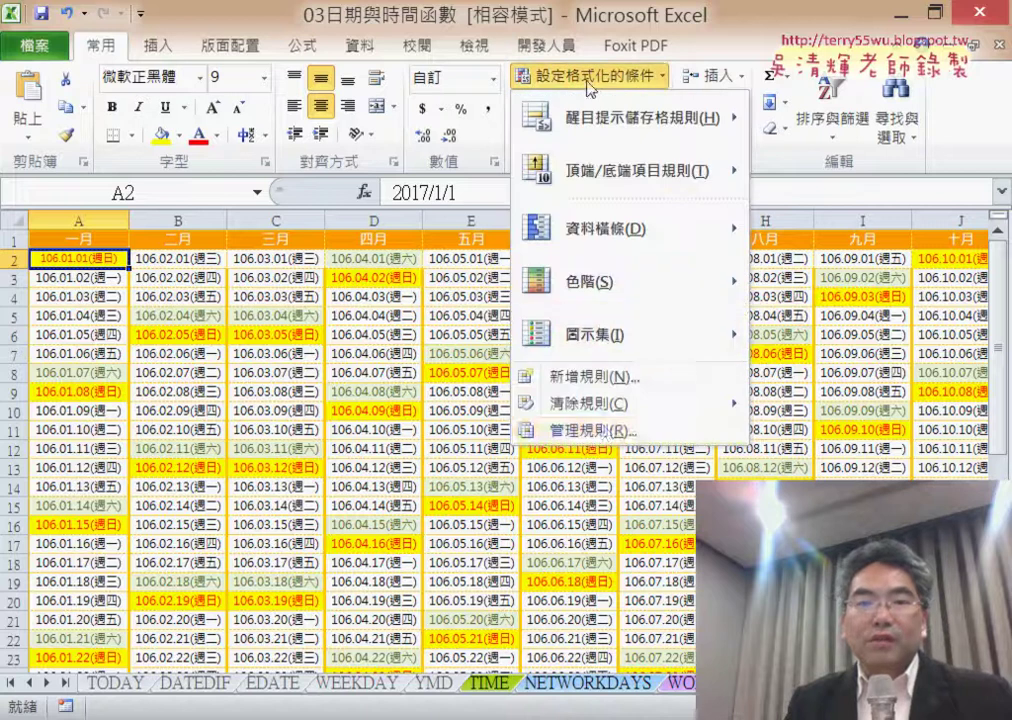
left_click(605, 432)
double_click(140, 235)
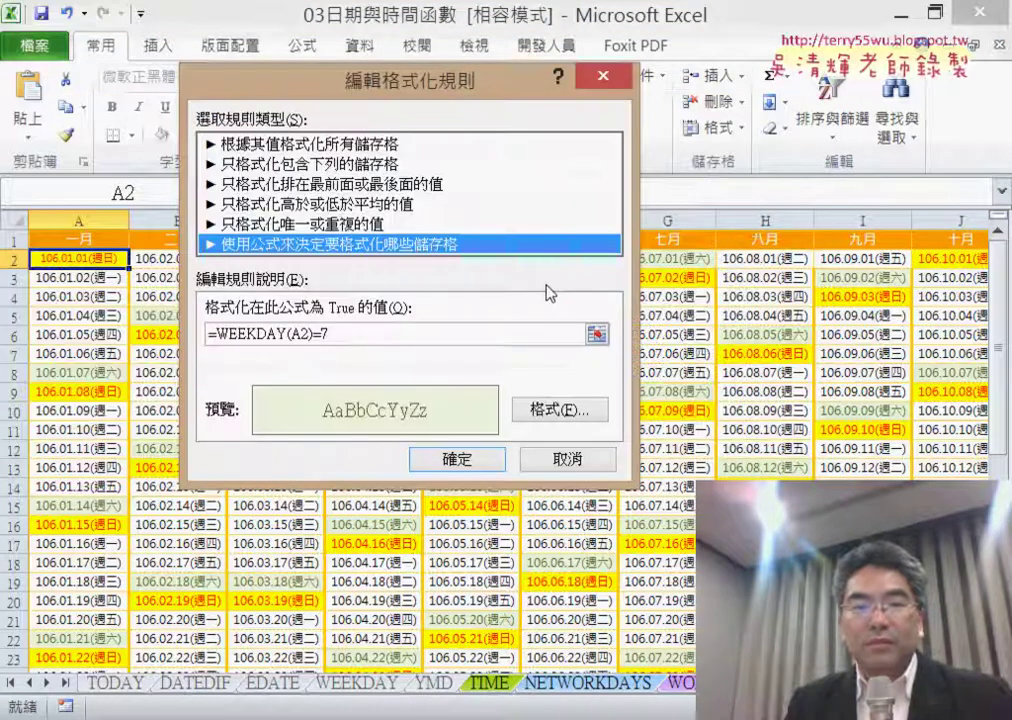
left_click_drag(416, 333, 200, 334)
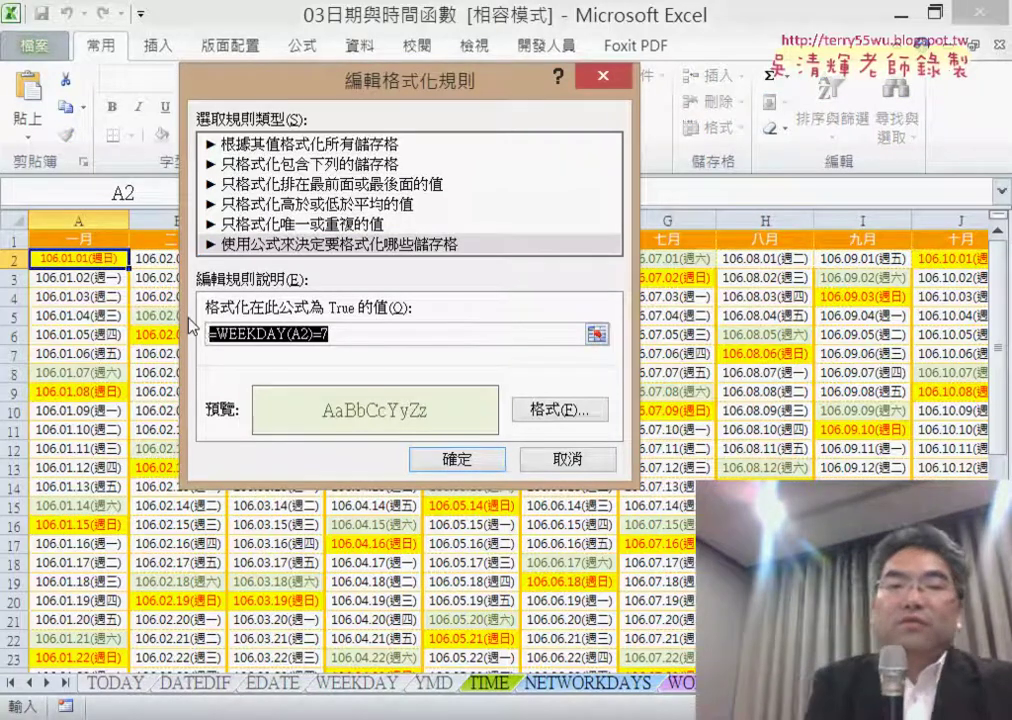
left_click(568, 462)
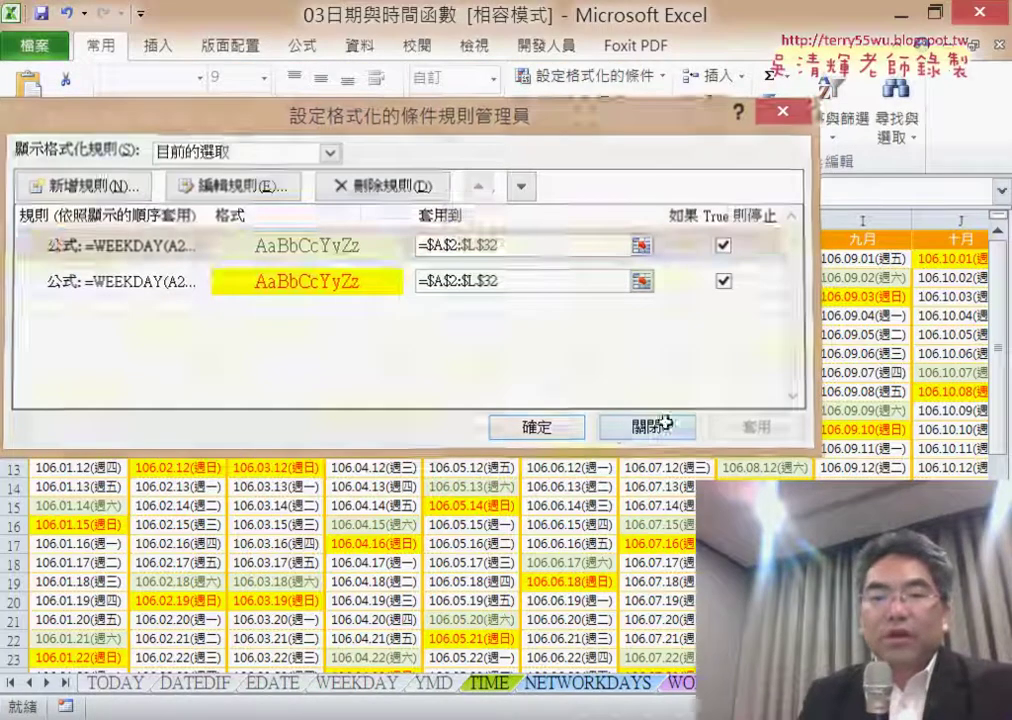
left_click(667, 429)
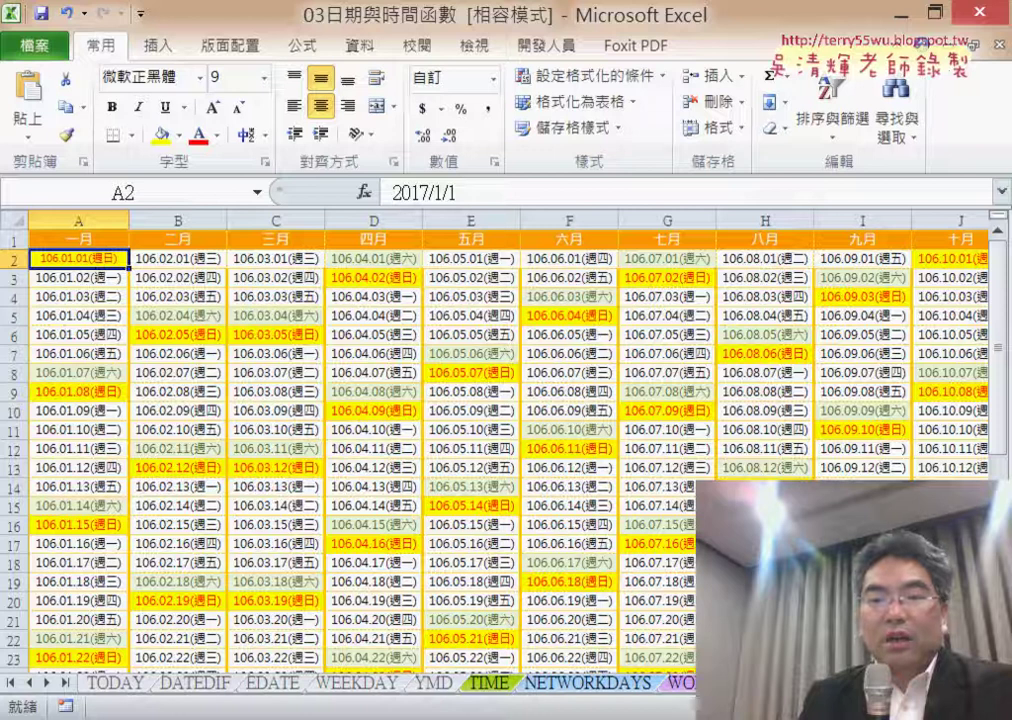
- Insert a blank row above row 3, then undo the insertion
left_click(8, 279)
right_click(90, 279)
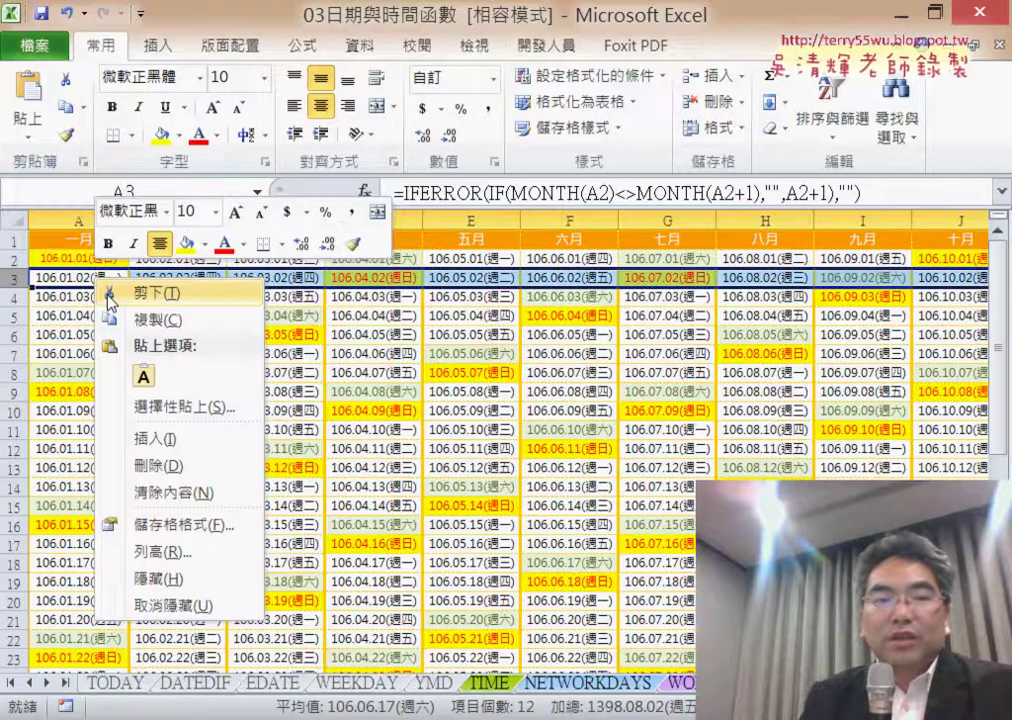
left_click(125, 434)
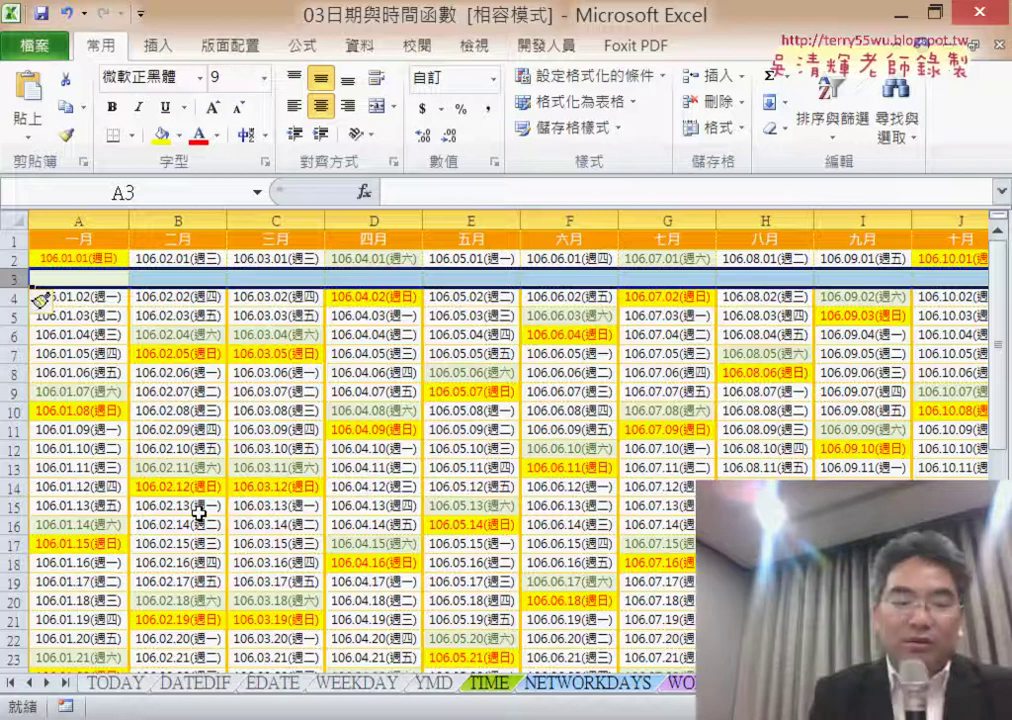
key("ctrl+z")
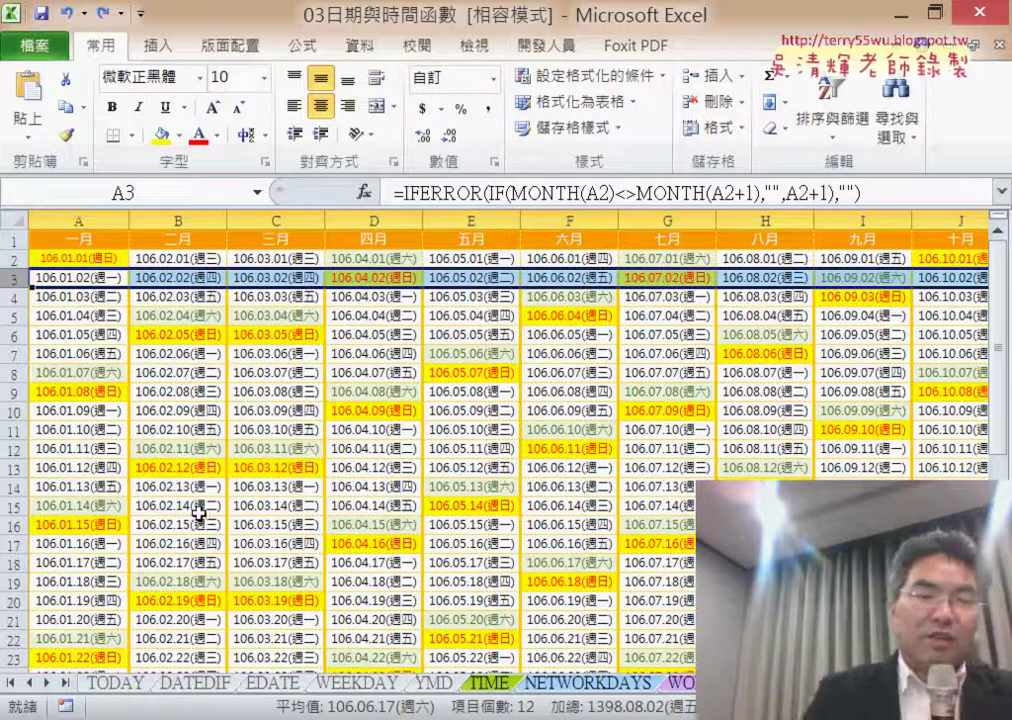
- Insert a new column A headed NO and fill it 1 through 31 down to A32
left_click(80, 220)
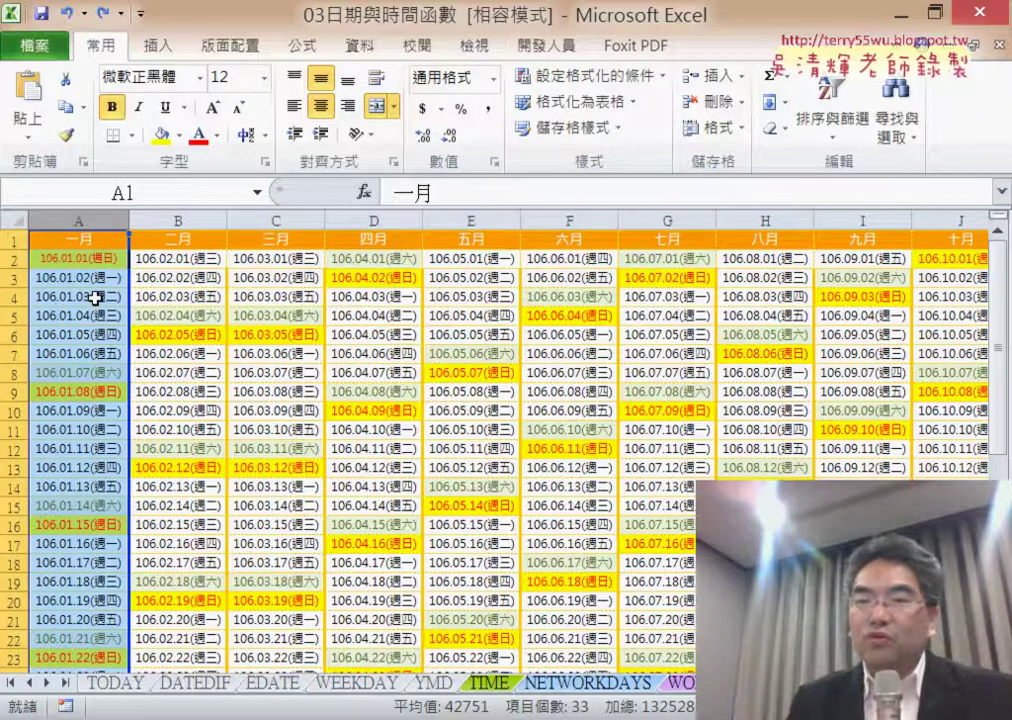
right_click(95, 297)
left_click(150, 458)
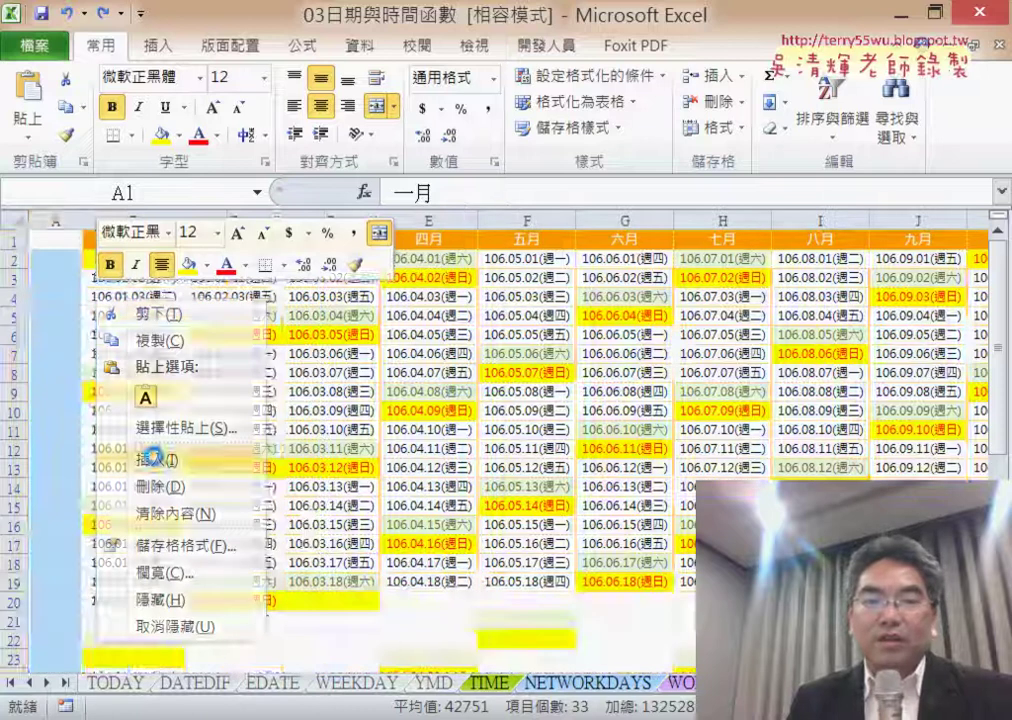
left_click(58, 241)
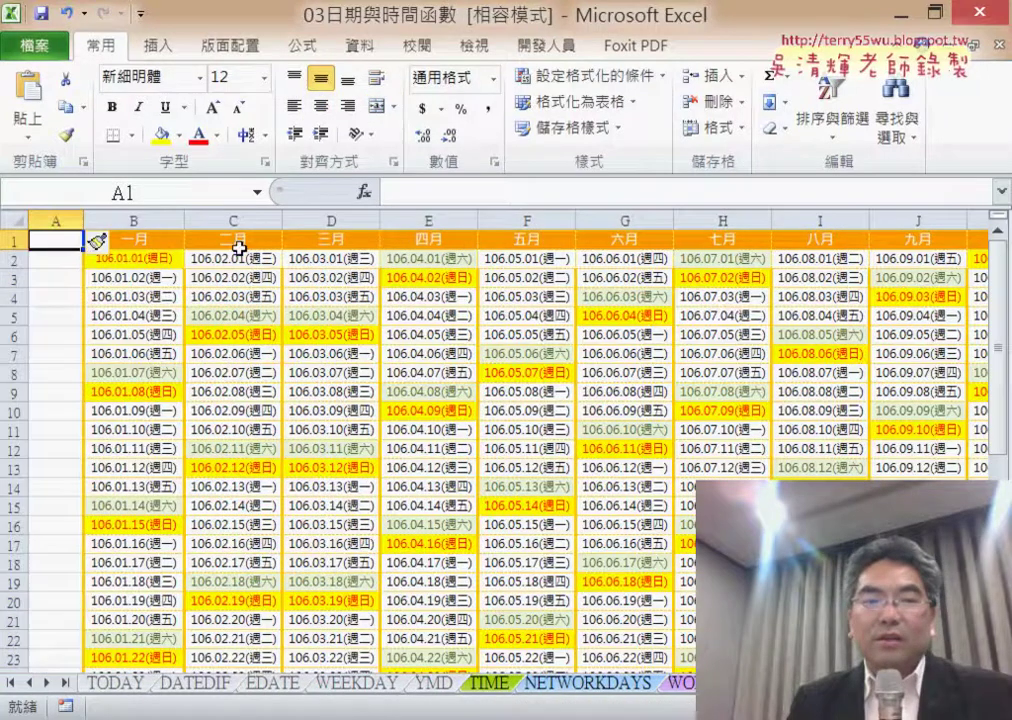
type("NO")
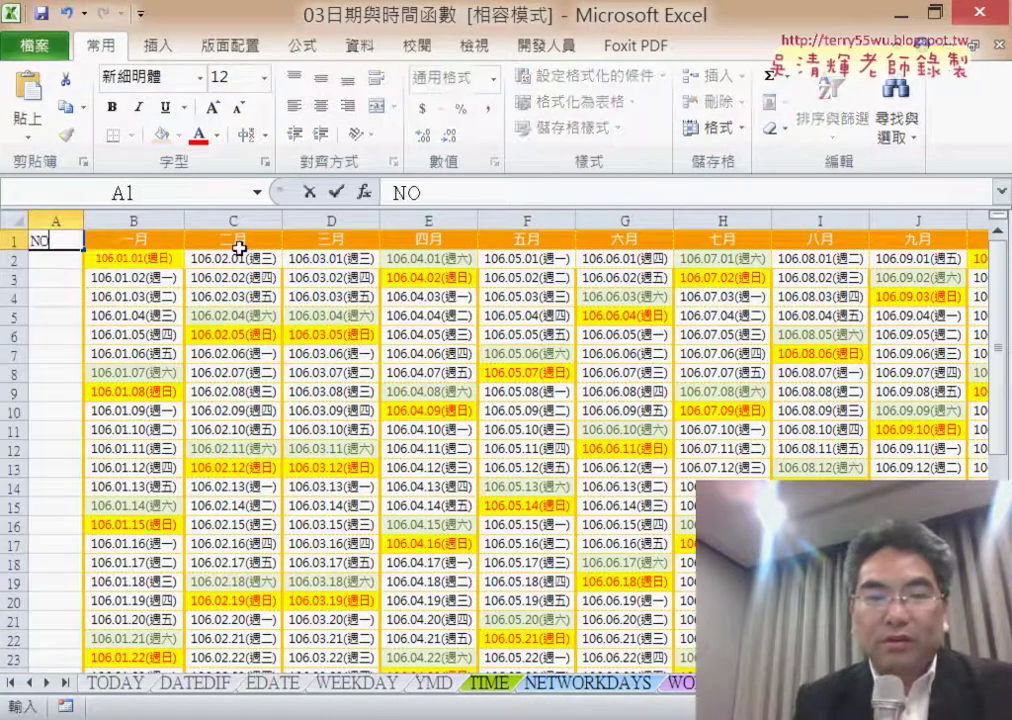
left_click(45, 255)
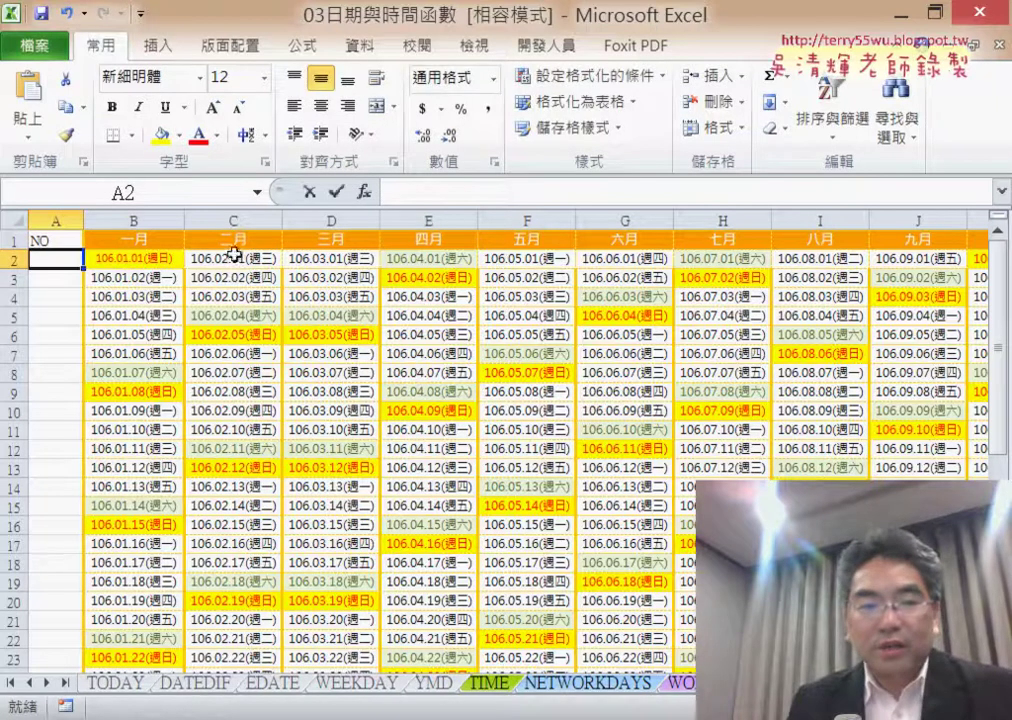
type("1")
mouse_move(82, 271)
left_mouse_down()
mouse_move(86, 668)
mouse_move(76, 625)
left_mouse_up()
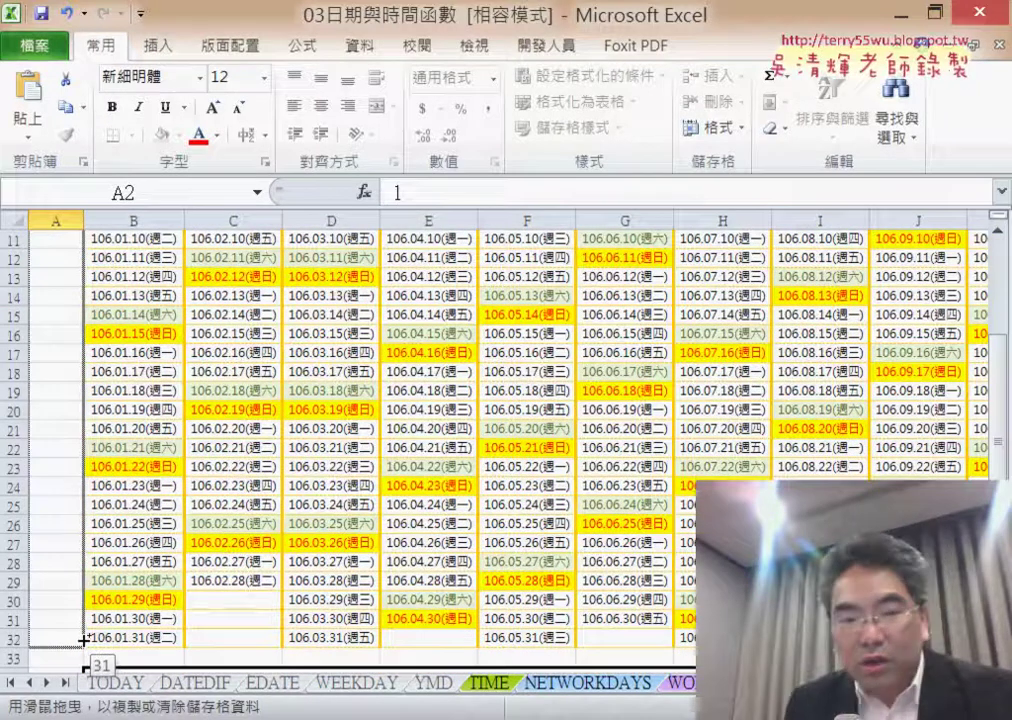
left_click_drag(84, 638, 84, 638)
- Delete rows 34–43 containing the problem-description notes
scroll(597, 581, "down", 4)
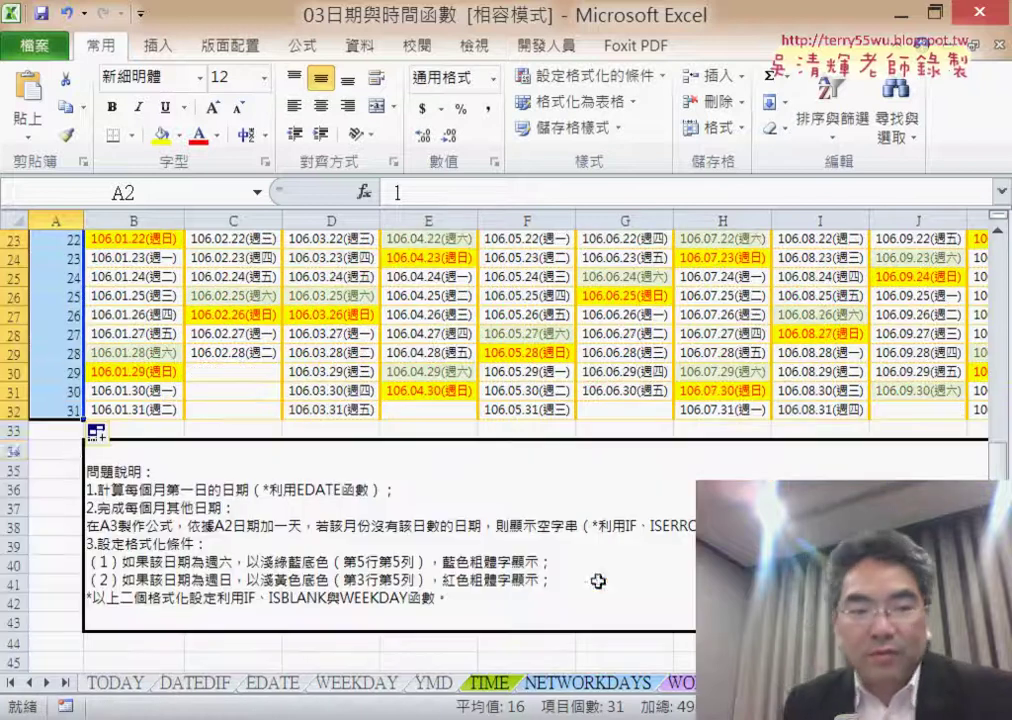
left_click_drag(8, 452, 10, 622)
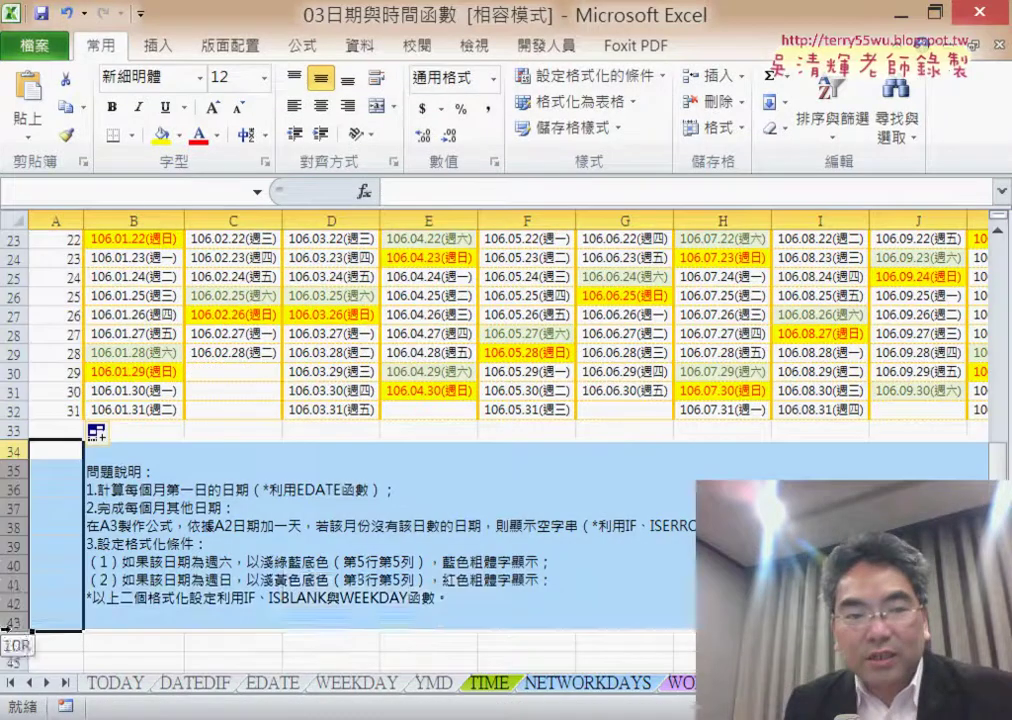
right_click(285, 553)
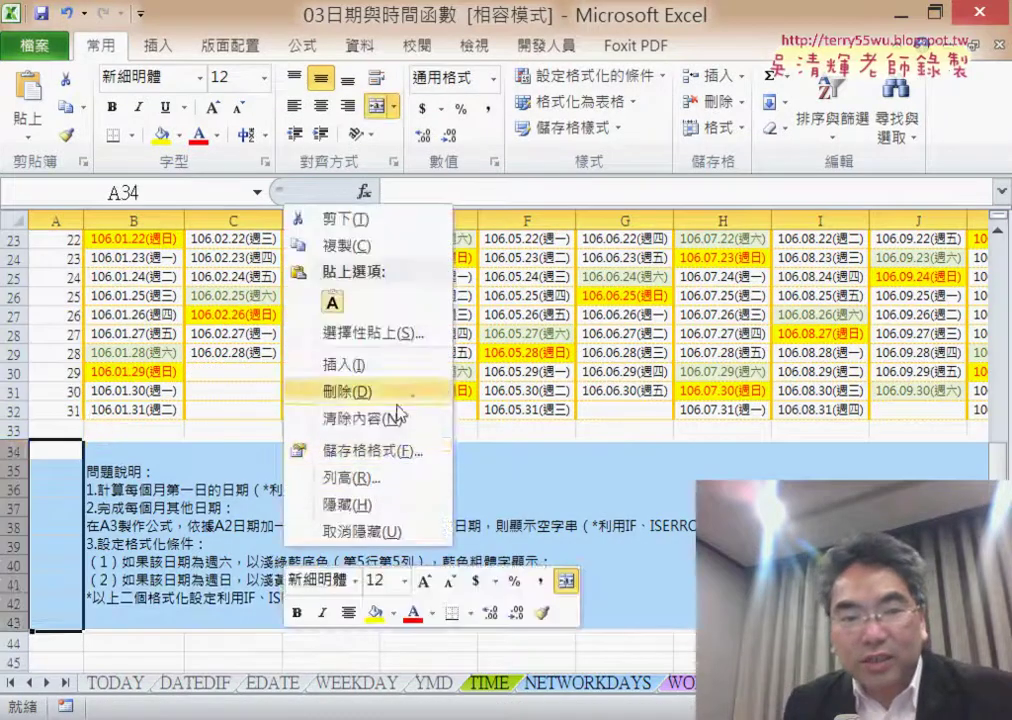
left_click(355, 391)
left_click(73, 428)
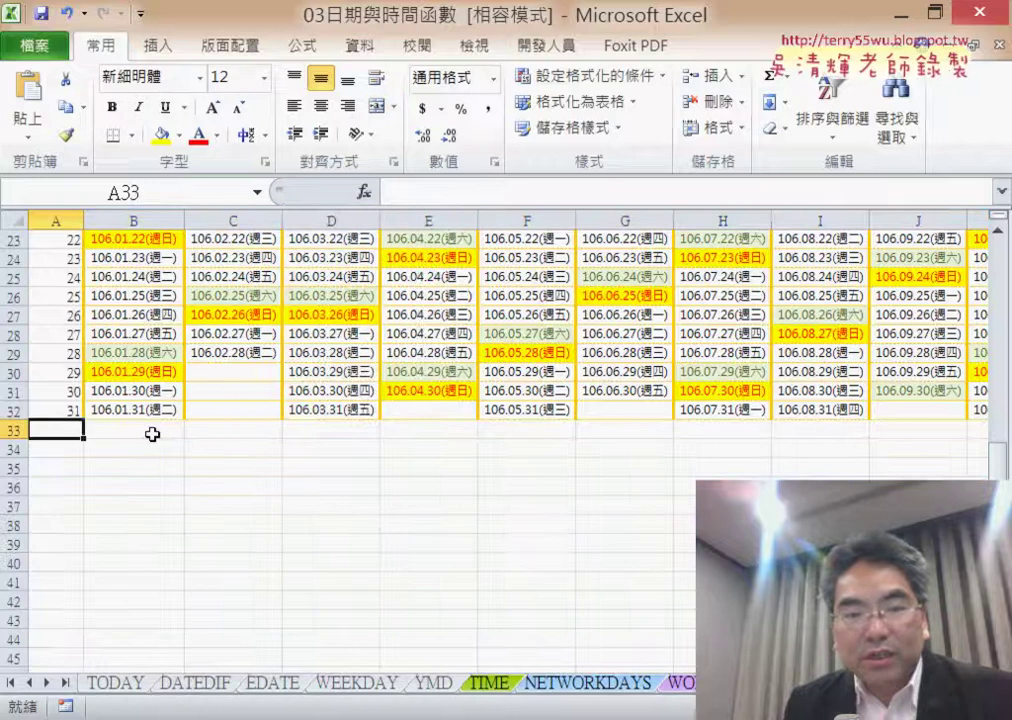
- Fill A33:A63 with a second helper series numbered 1 through 31
type("1")
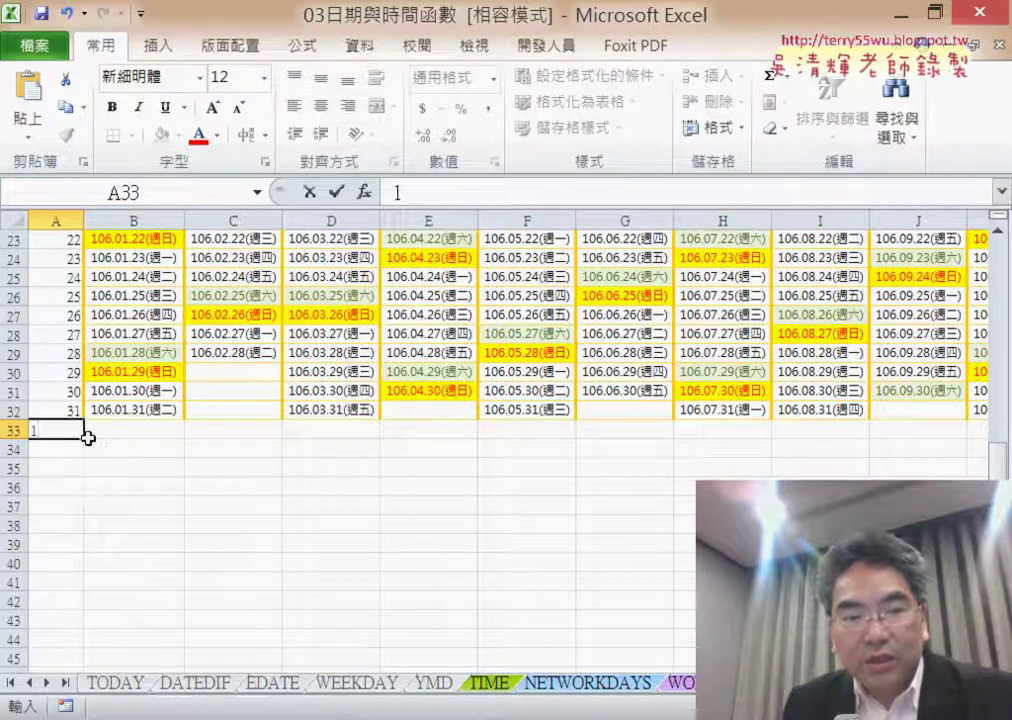
left_click_drag(88, 438, 60, 708)
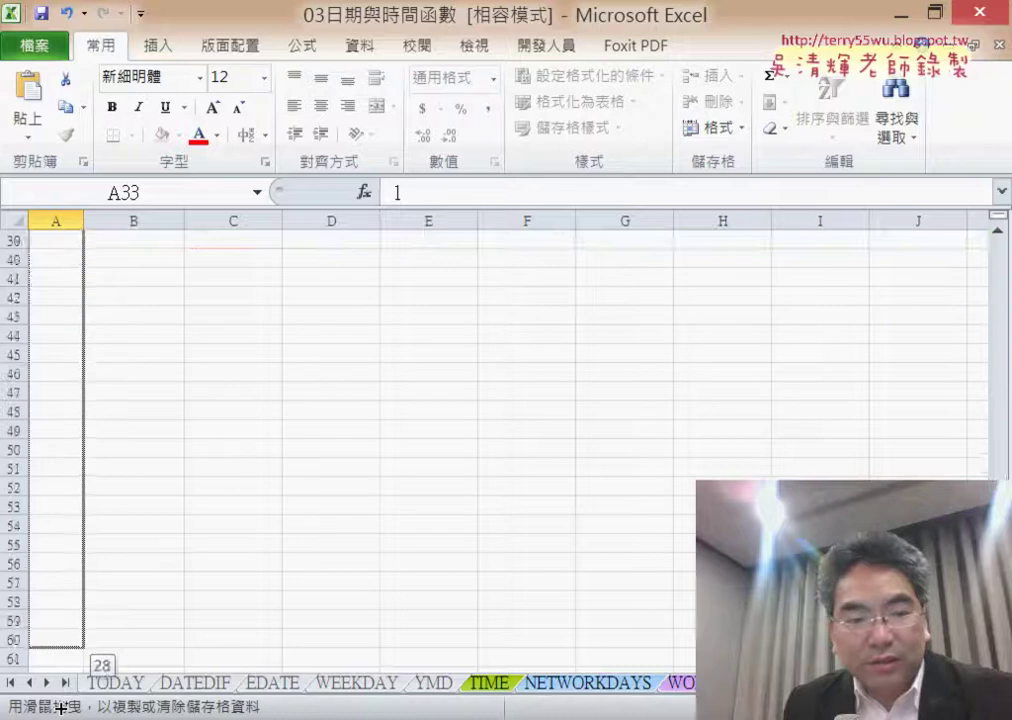
left_click_drag(60, 708, 100, 643)
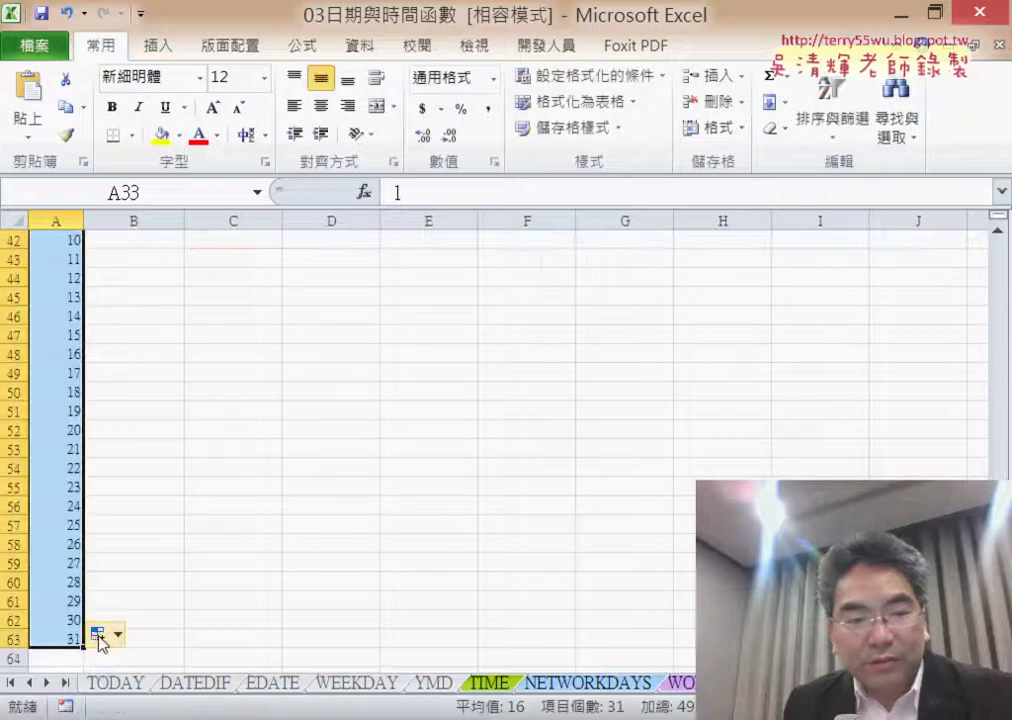
- Select rows 33 to 63 holding the helper numbers
scroll(341, 592, "up", 5)
scroll(344, 586, "up", 1)
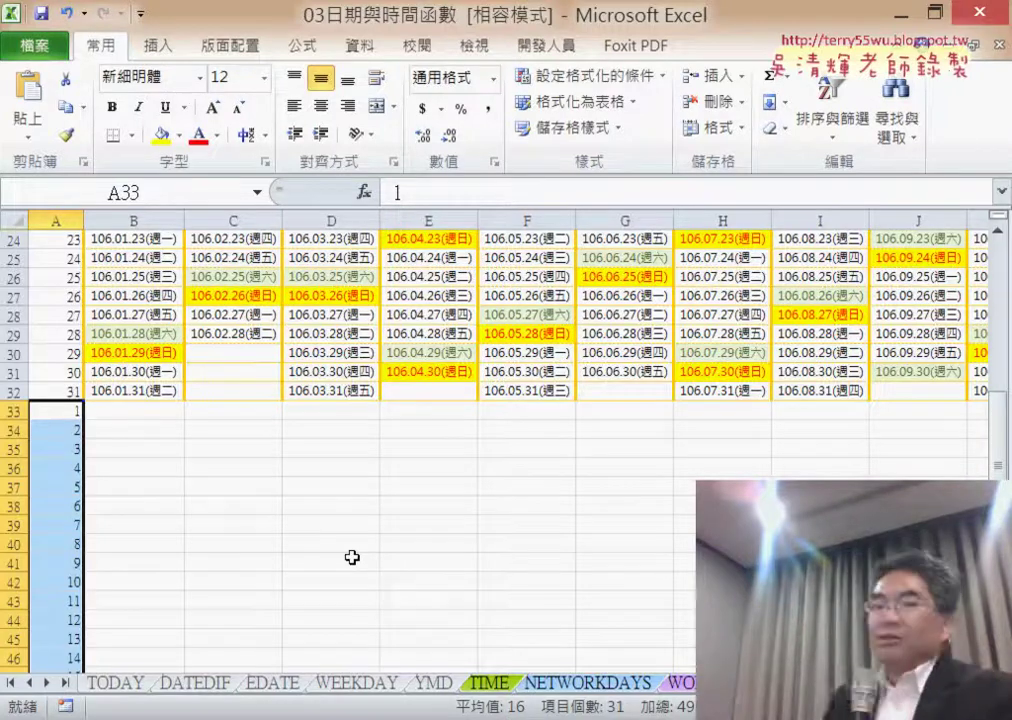
left_click(5, 410)
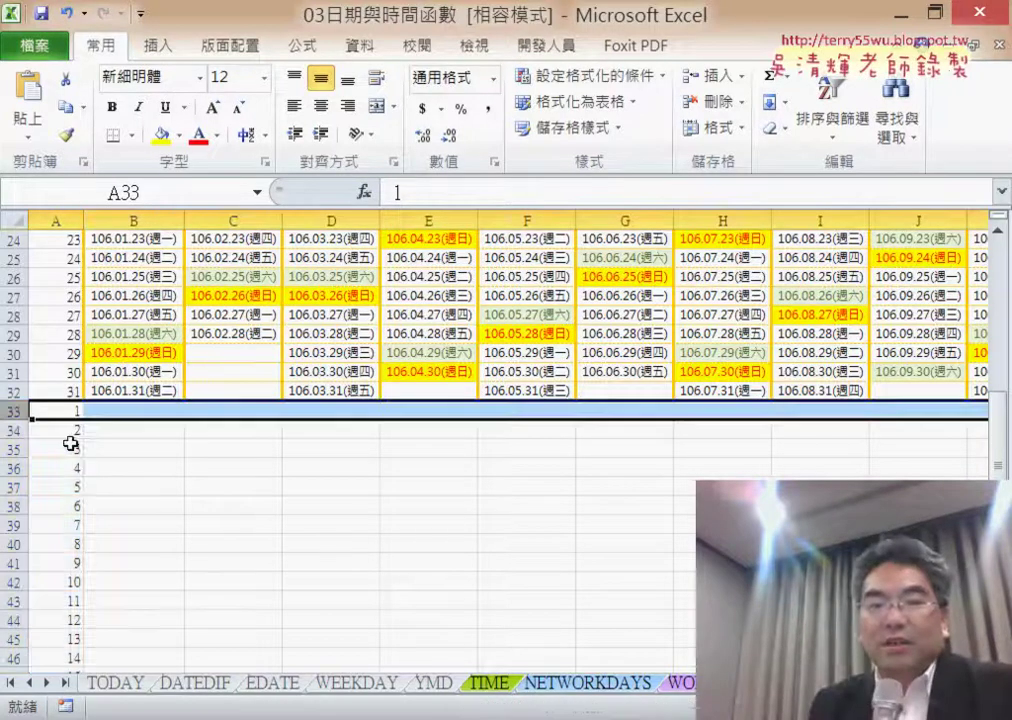
scroll(72, 442, "down", 9)
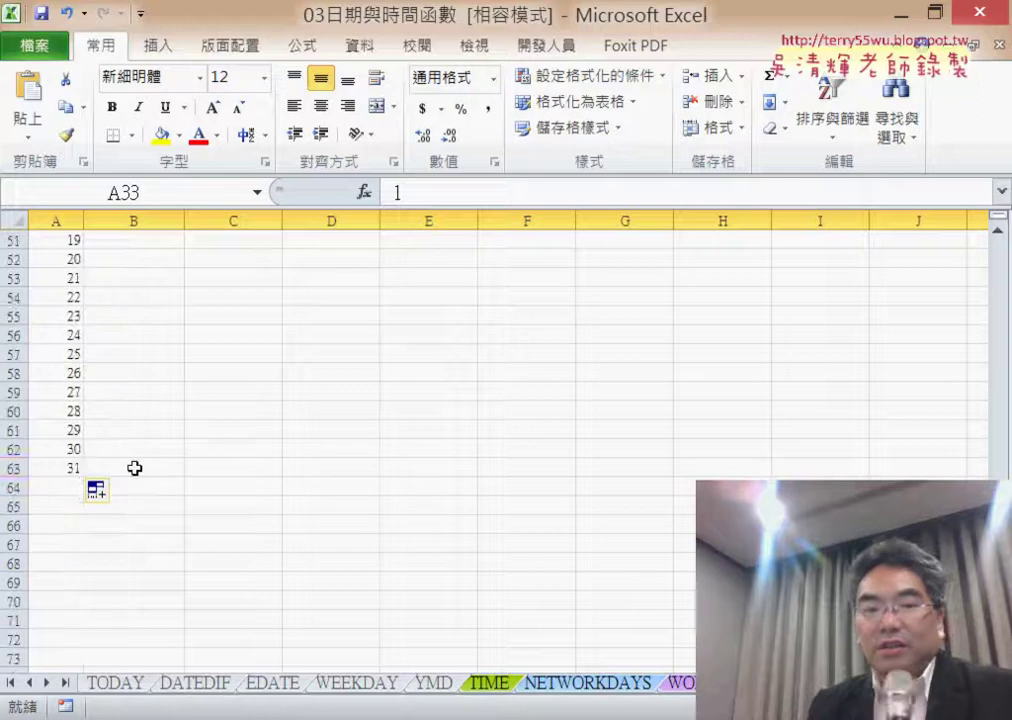
left_click(10, 468, "shift")
- Set the row height of rows 33–63 to 50
right_click(104, 357)
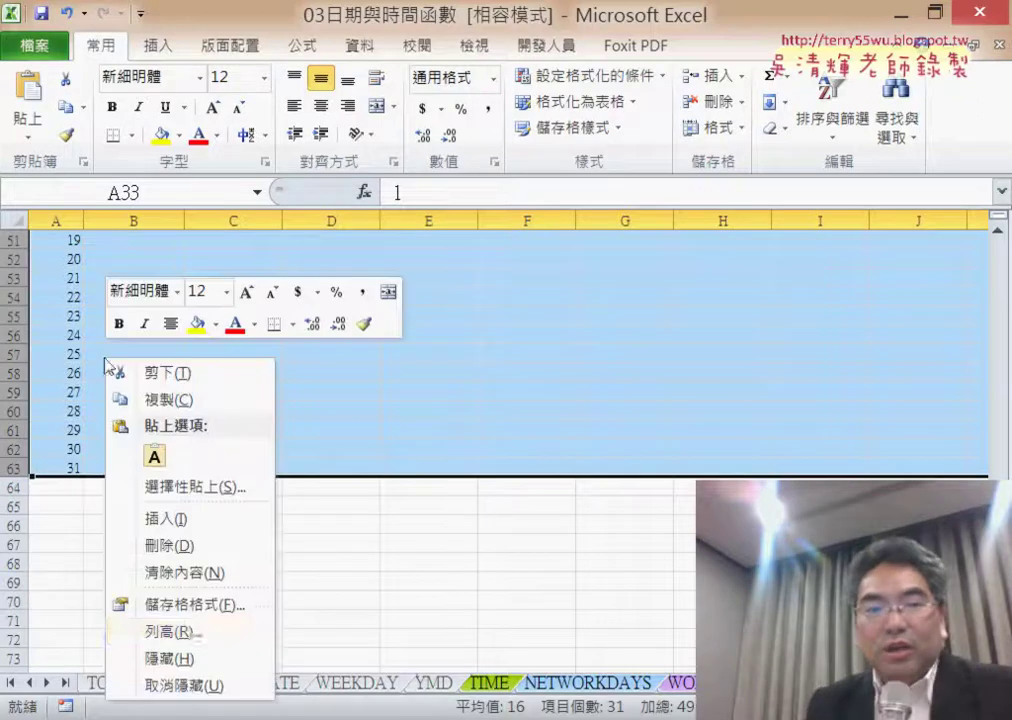
left_click(206, 634)
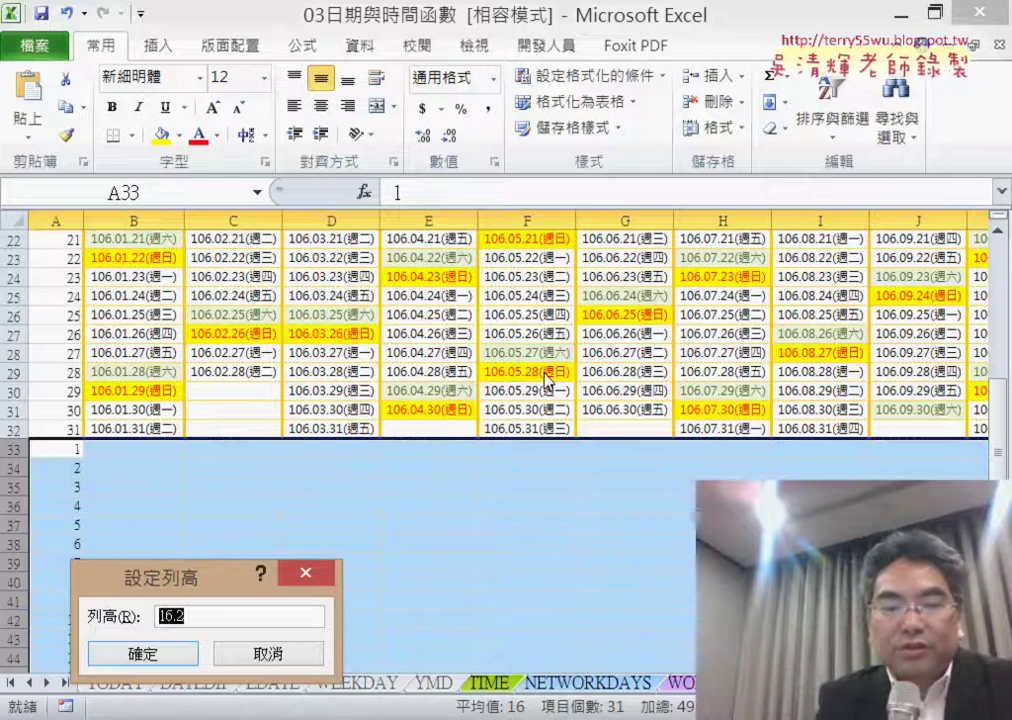
type("0")
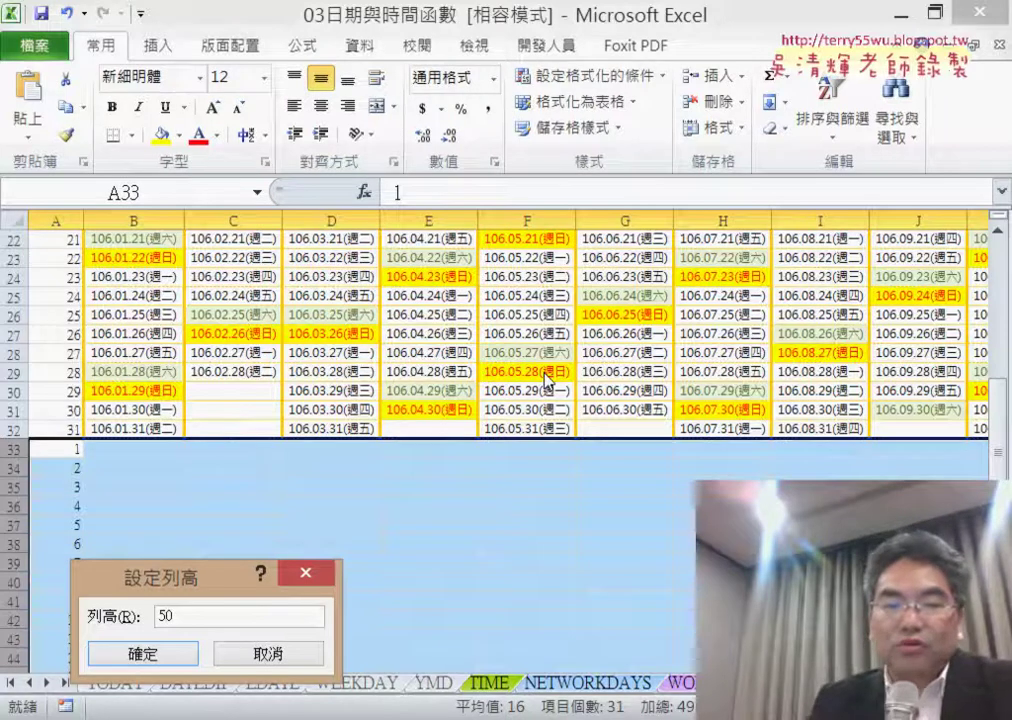
left_click(183, 637)
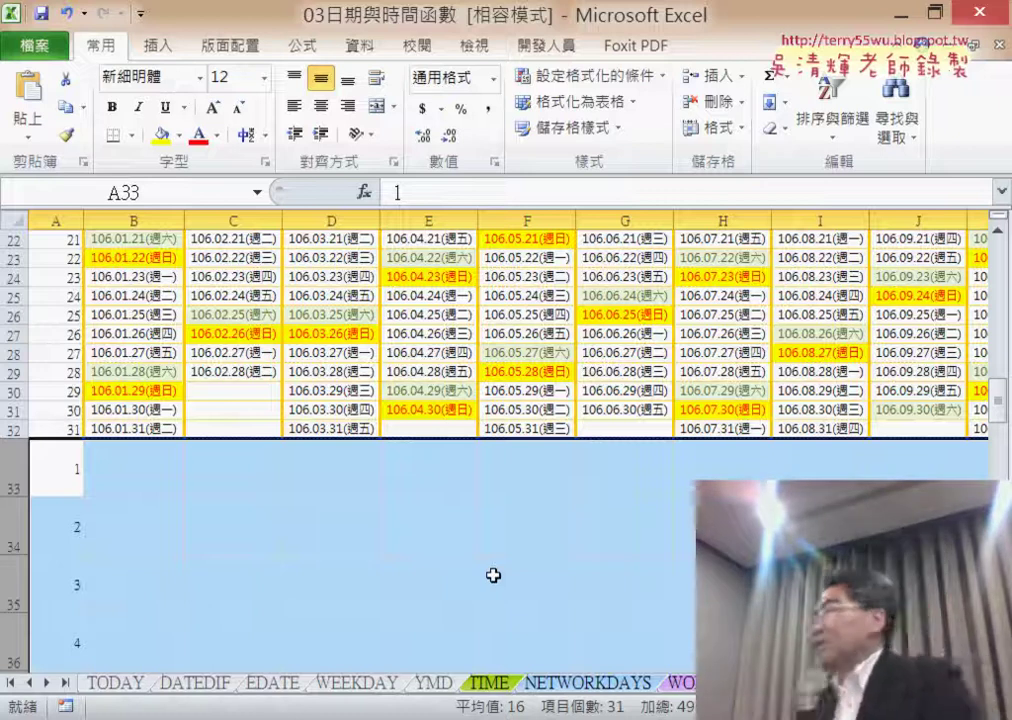
scroll(346, 506, "up", 7)
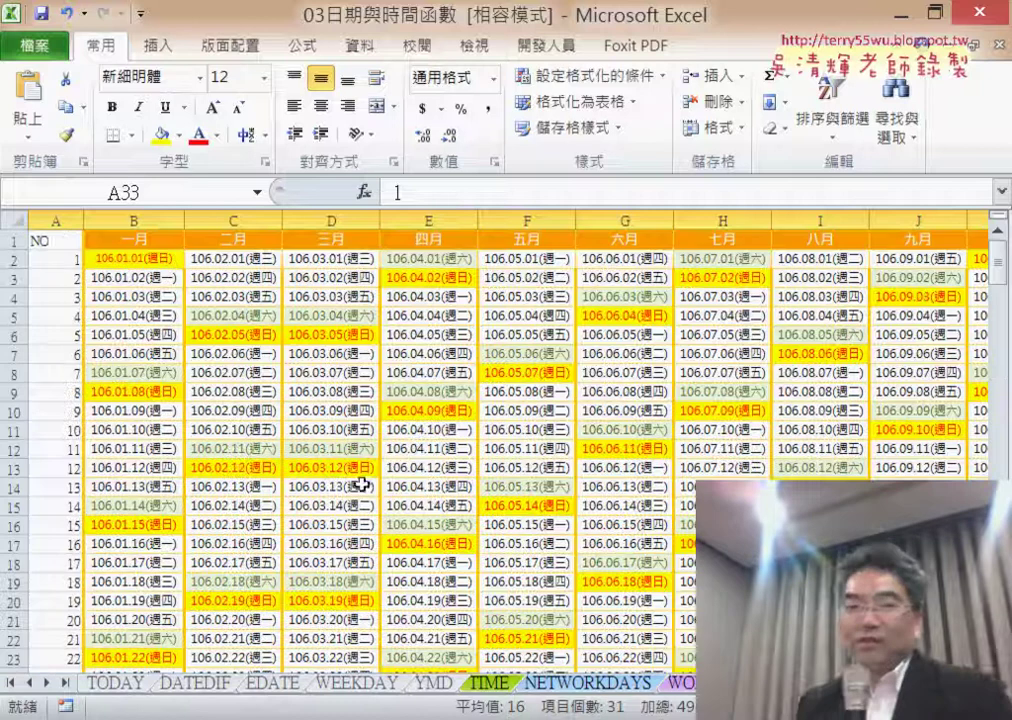
- Sort the table by the NO column from smallest to largest
left_click(62, 243)
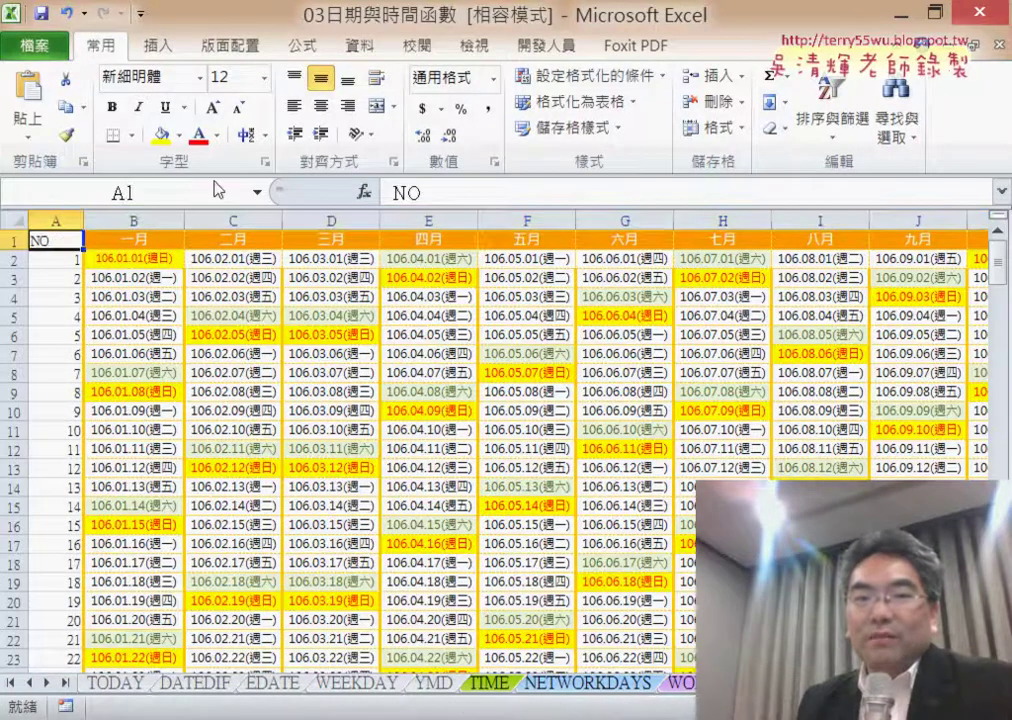
left_click(361, 47)
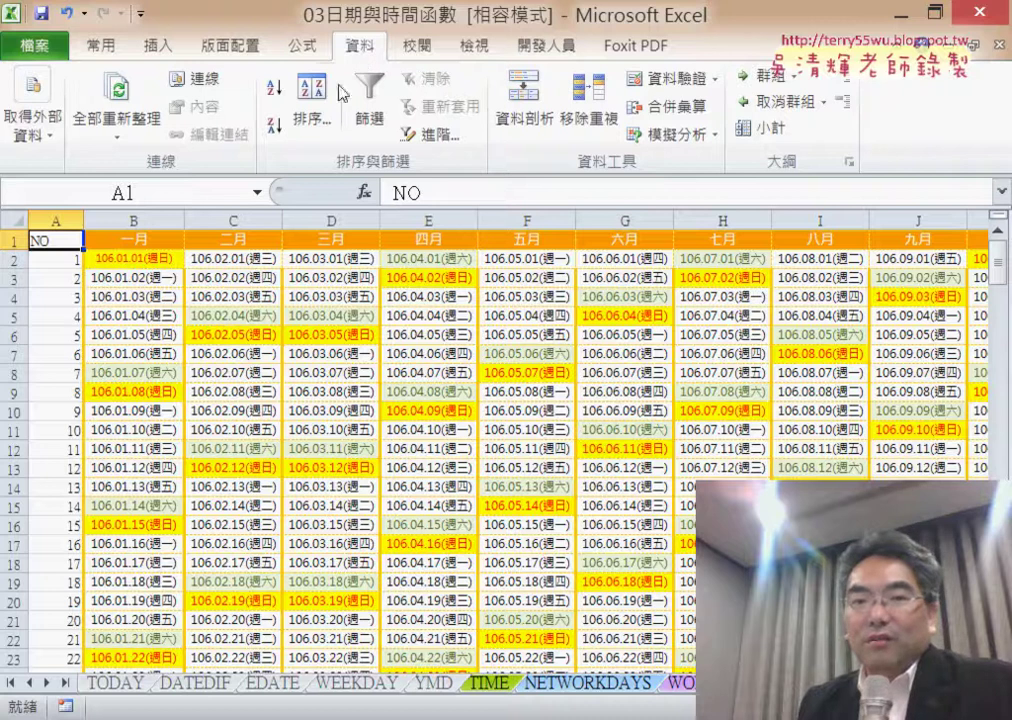
left_click(312, 105)
left_click(283, 225)
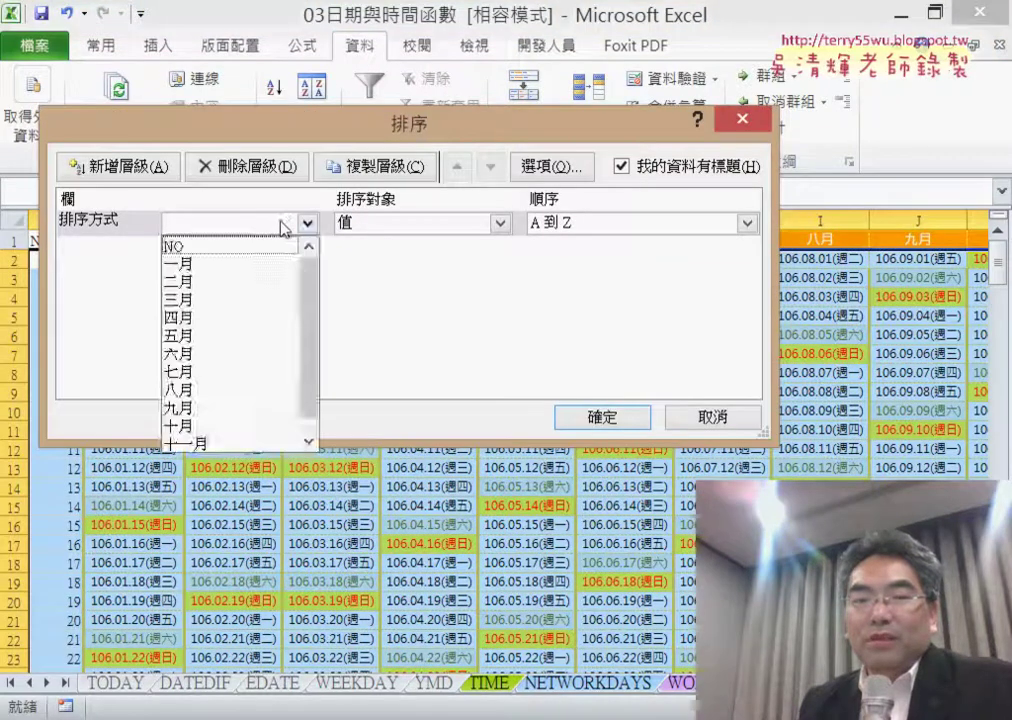
left_click(267, 248)
left_click_drag(306, 131, 526, 137)
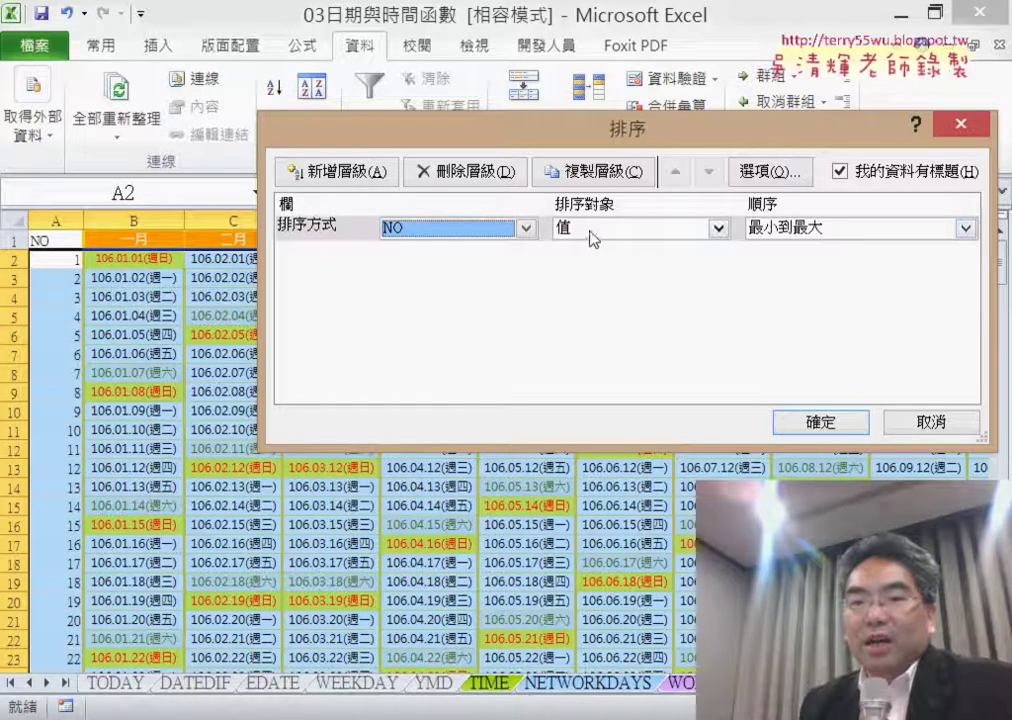
left_click(808, 423)
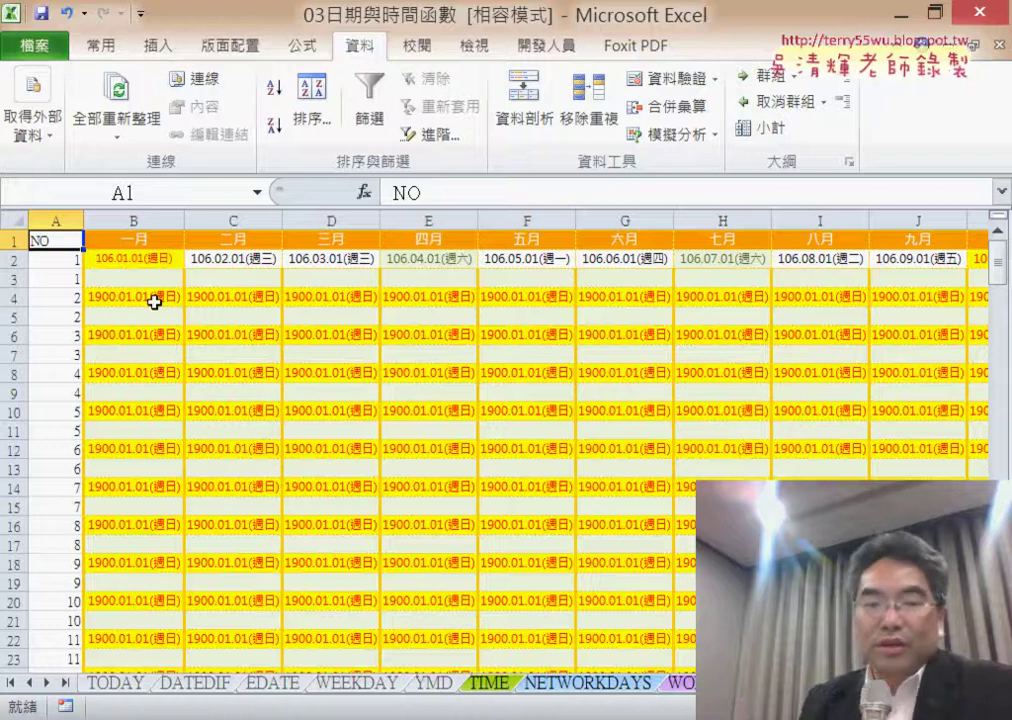
- Undo the NO sort and select the whole date block starting at B2
key("ctrl+z")
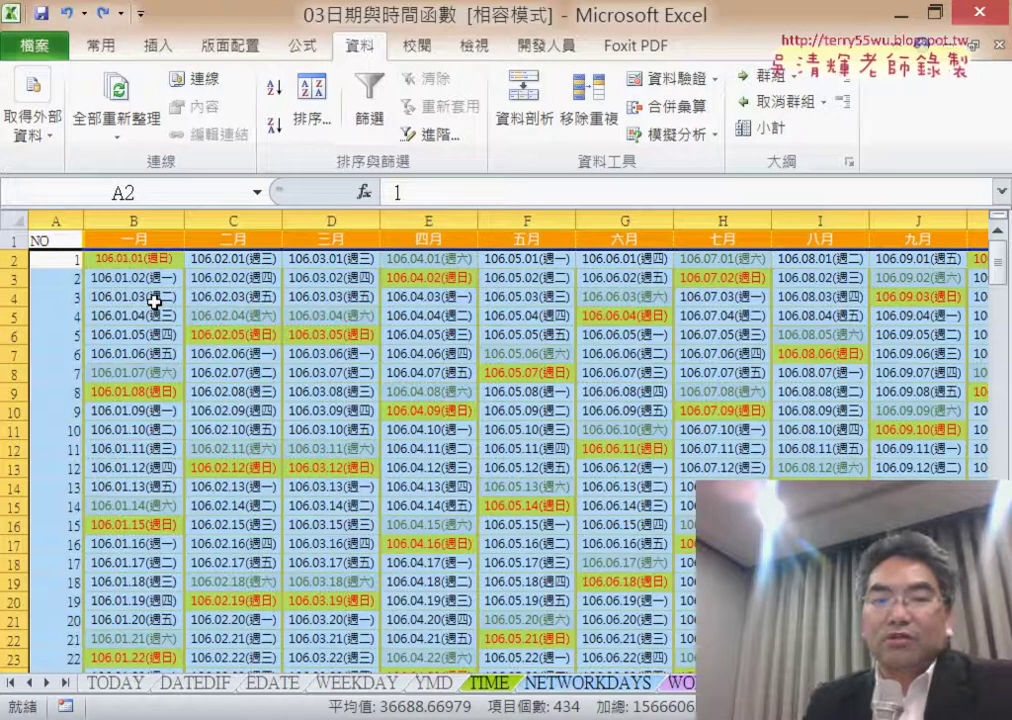
left_click(127, 261)
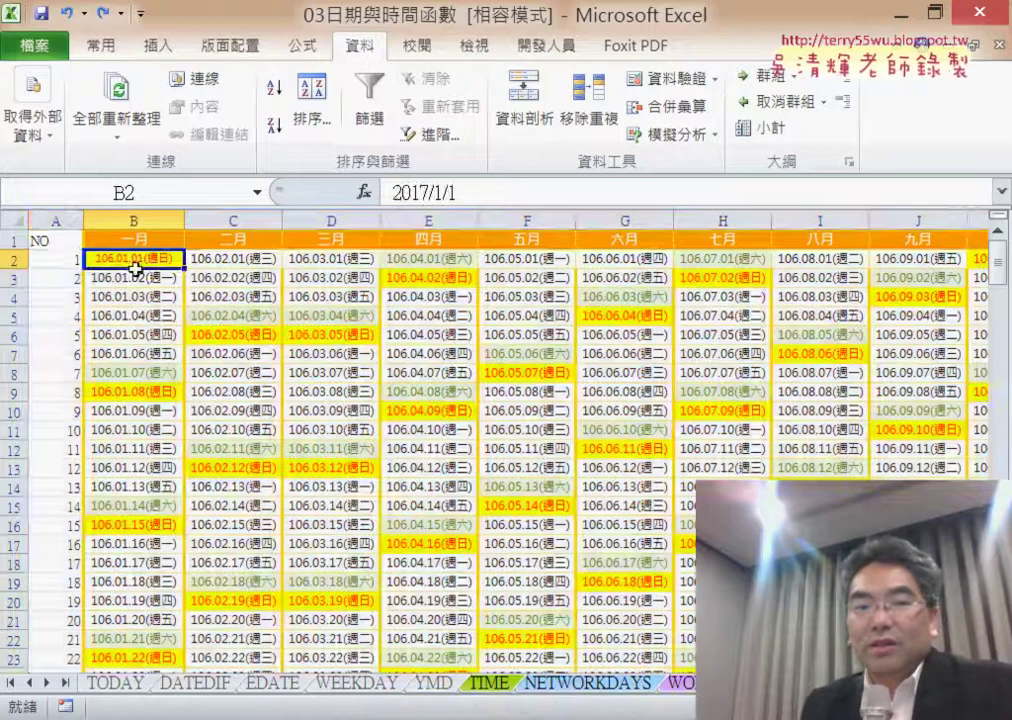
scroll(614, 476, "down", 1)
scroll(695, 477, "down", 3)
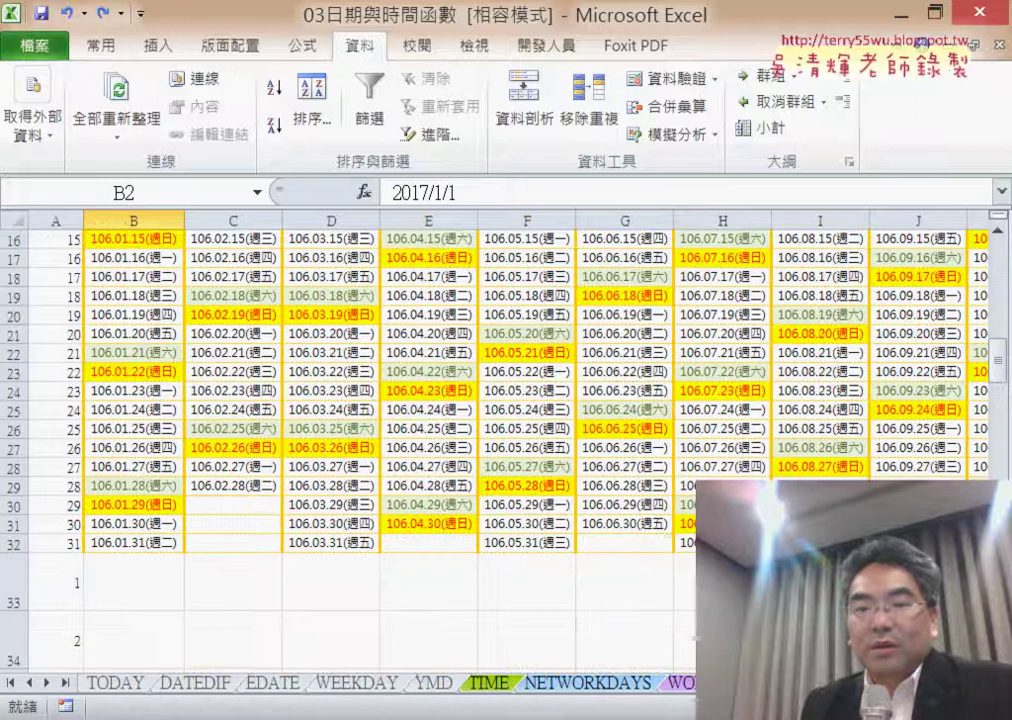
scroll(500, 400, "right", 3)
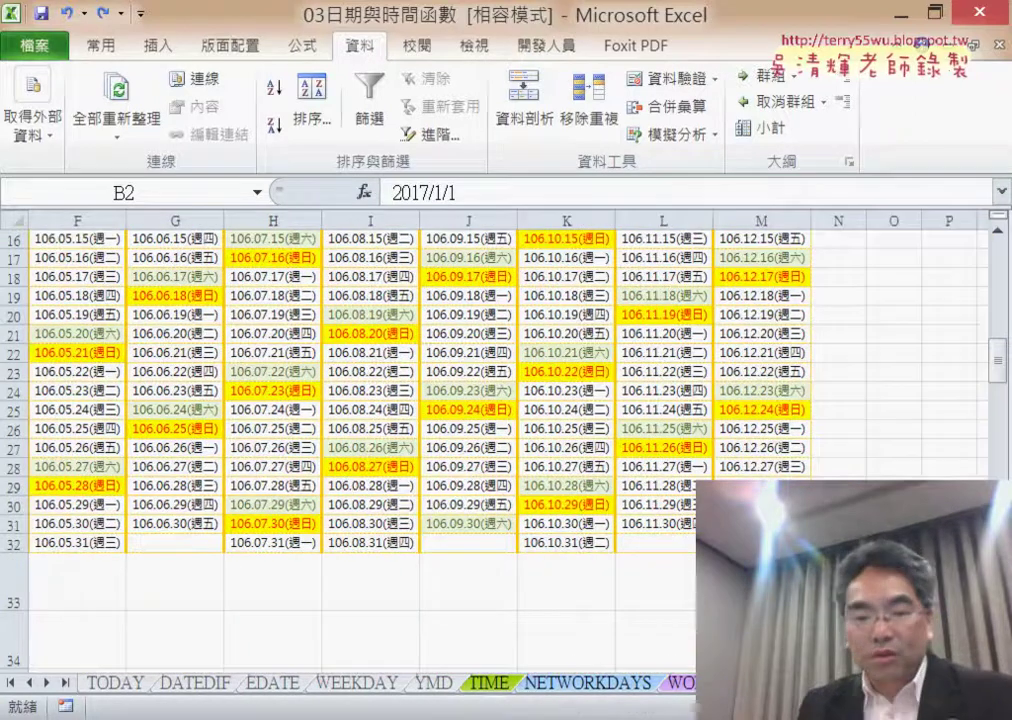
key("ctrl+a")
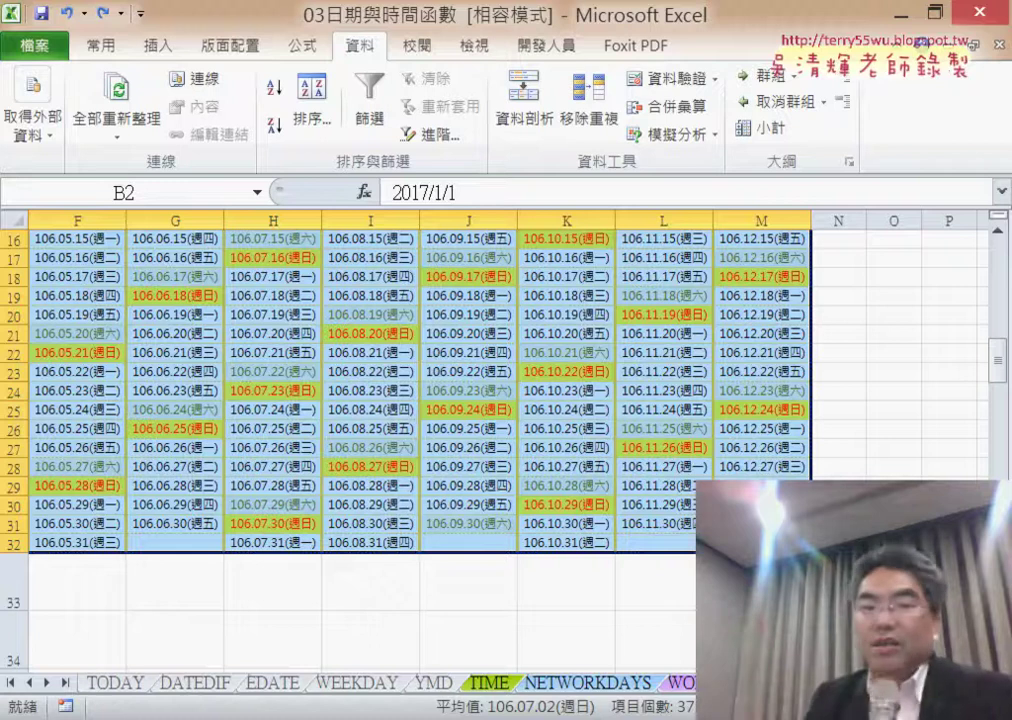
right_click(579, 254)
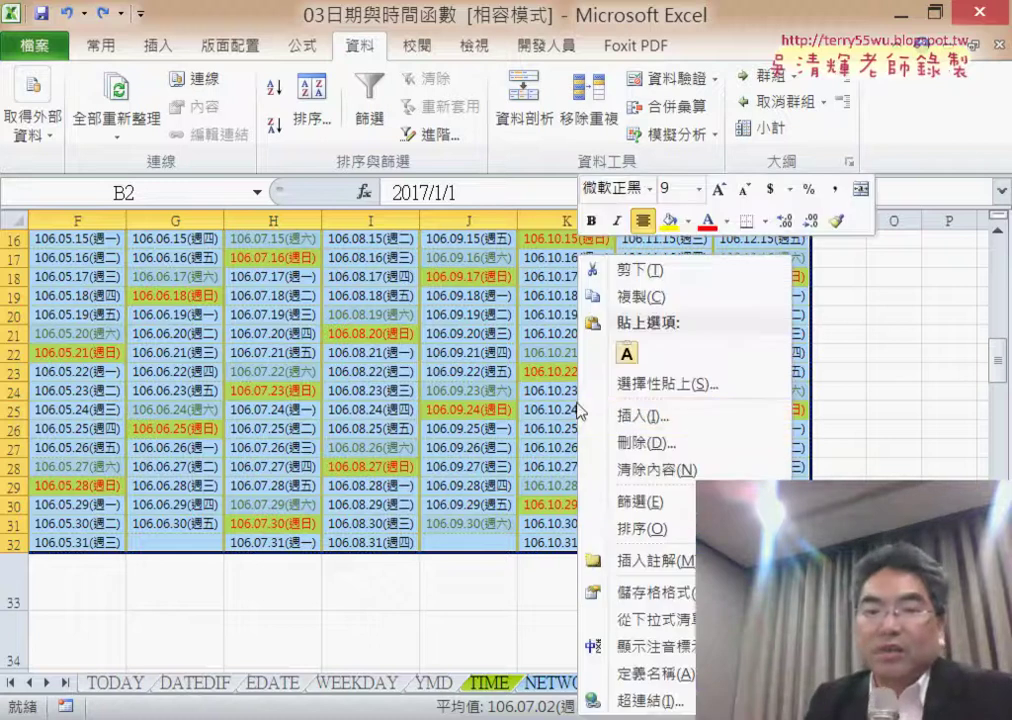
- Copy the selected block of calendar dates
left_click(654, 297)
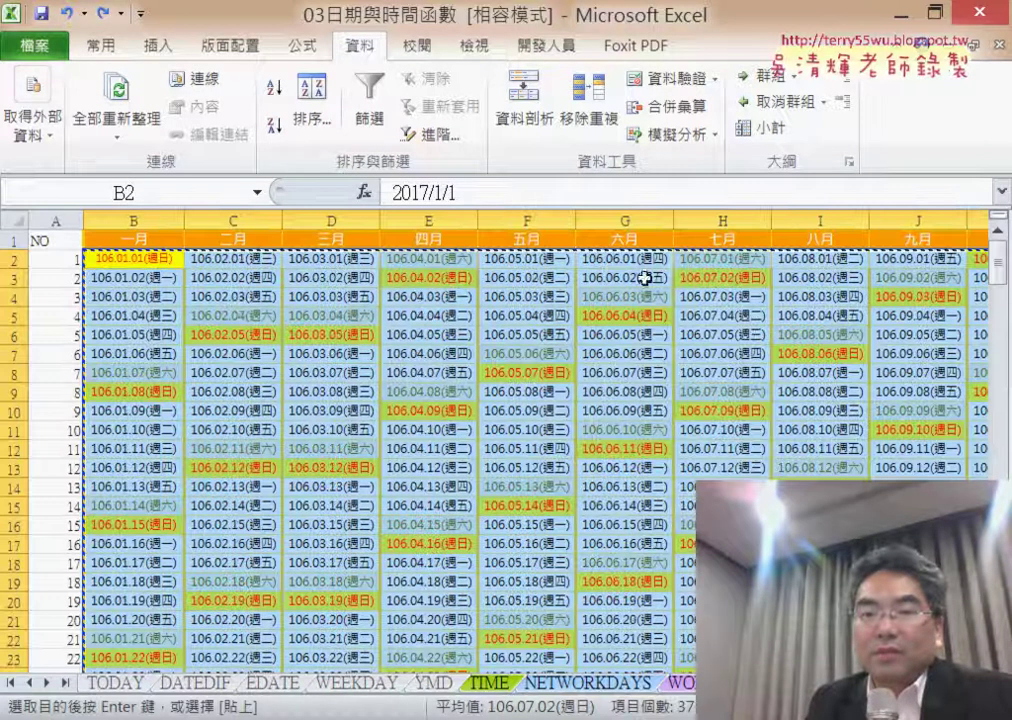
right_click(141, 256)
mouse_move(200, 388)
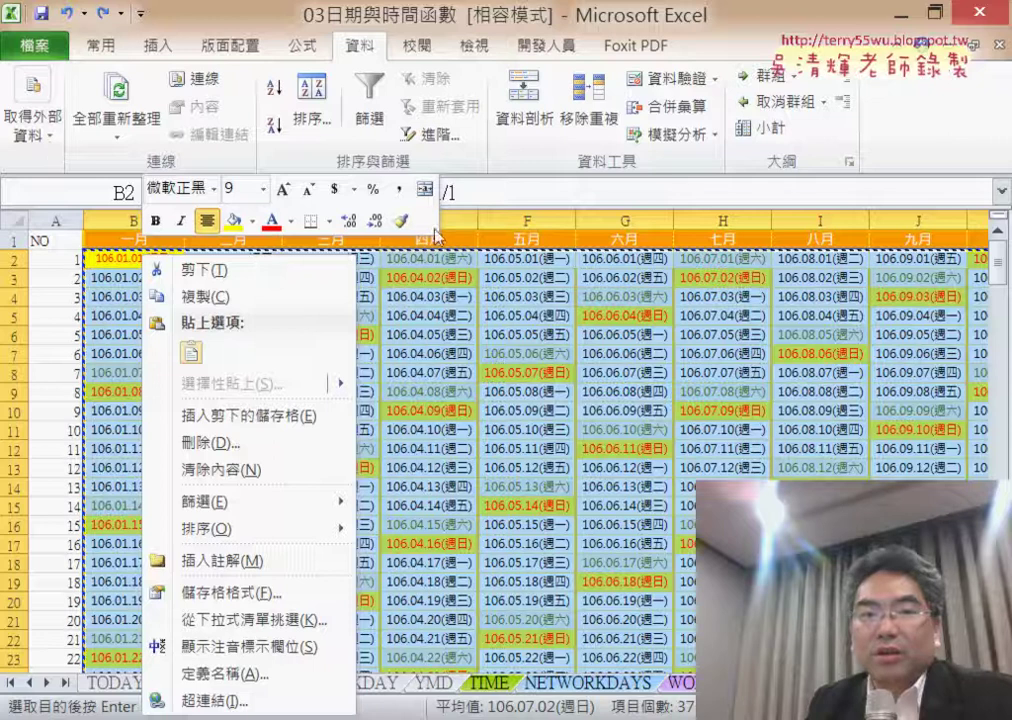
left_click(106, 257)
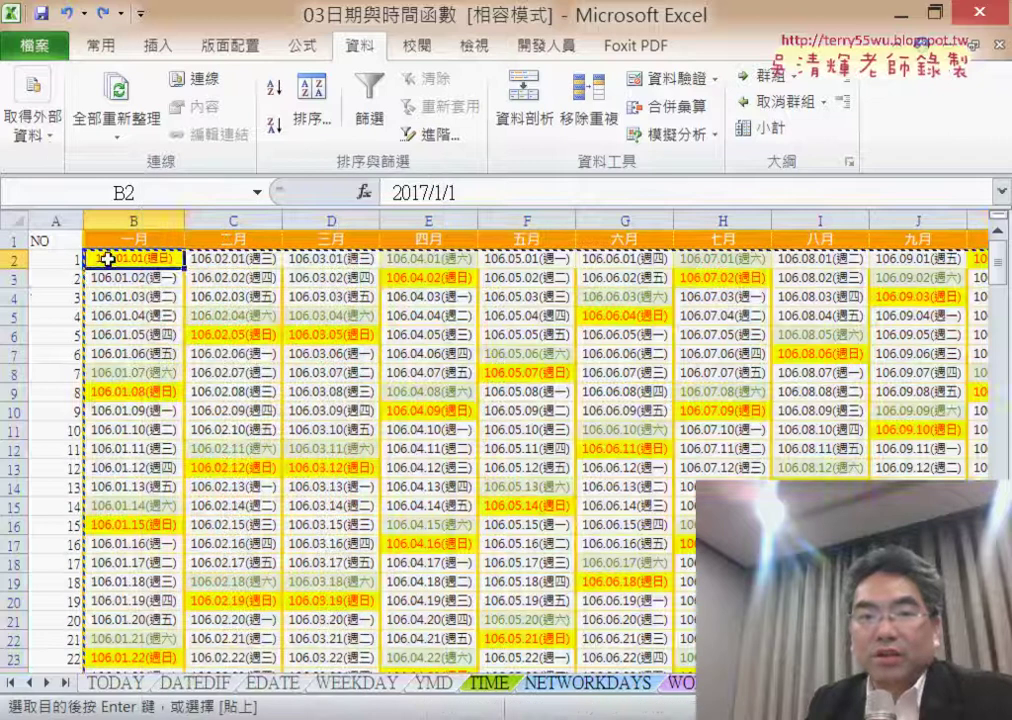
- Reselect B2:M32, paste the copied dates over it, and bring up the Home paste choices
scroll(278, 393, "down", 2)
scroll(278, 393, "down", 4)
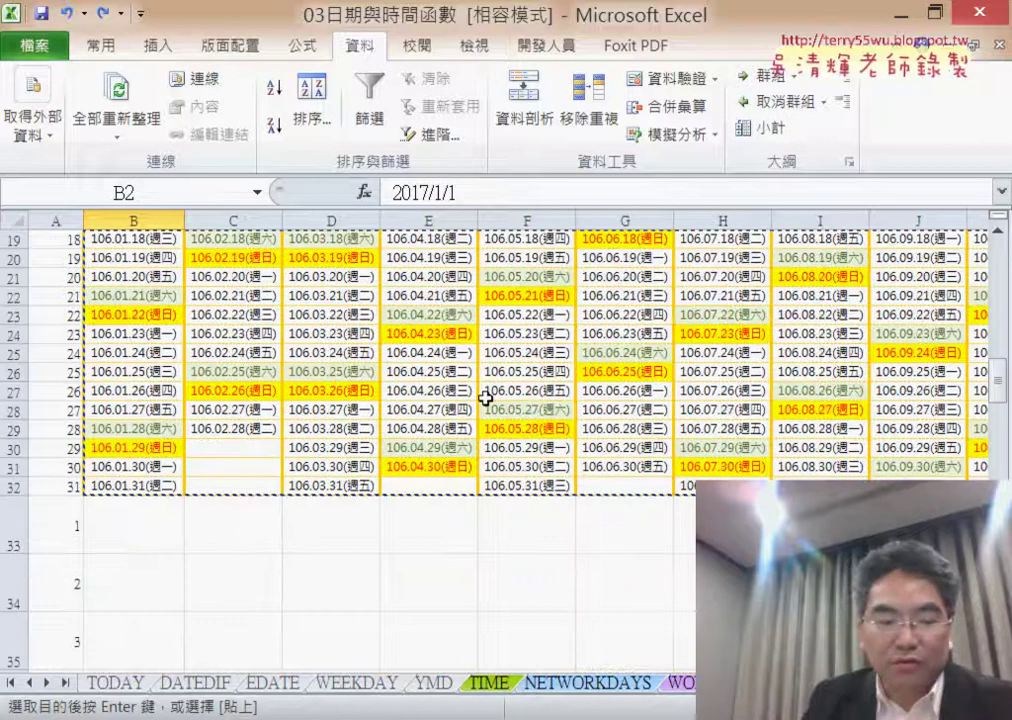
key("ctrl+shift+Right")
key("ctrl+shift+Down")
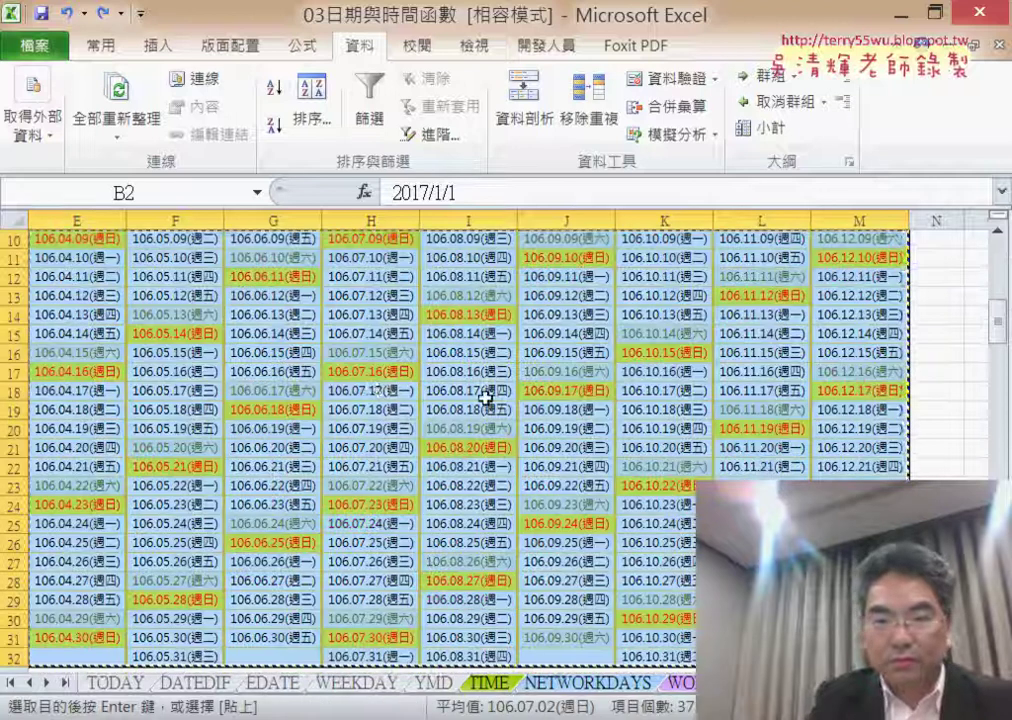
right_click(392, 417)
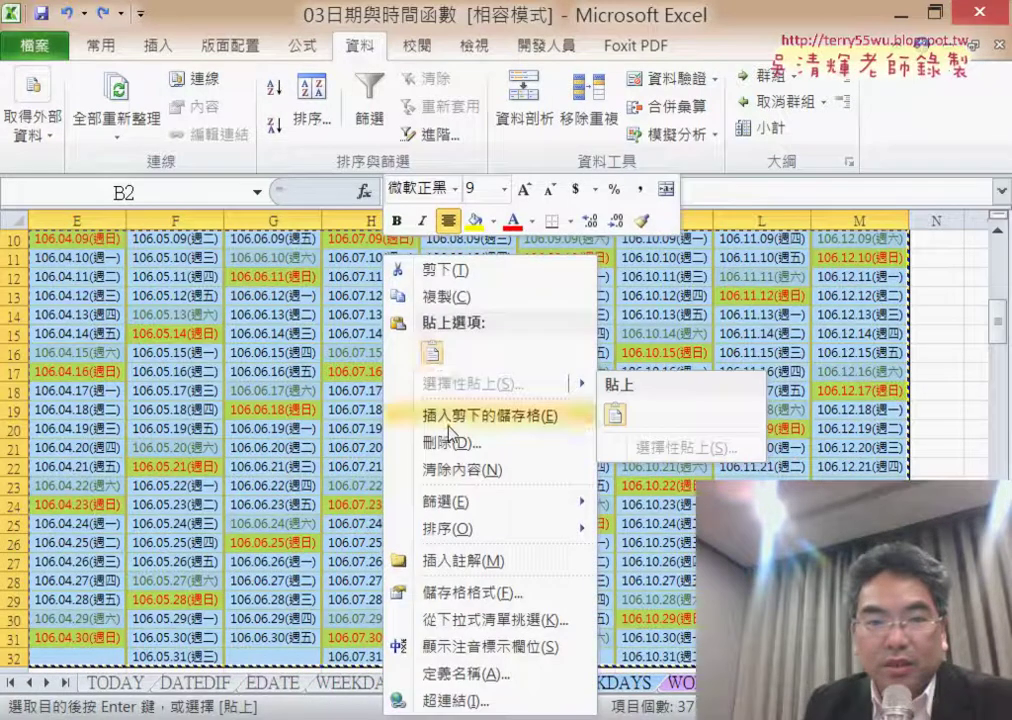
left_click(446, 364)
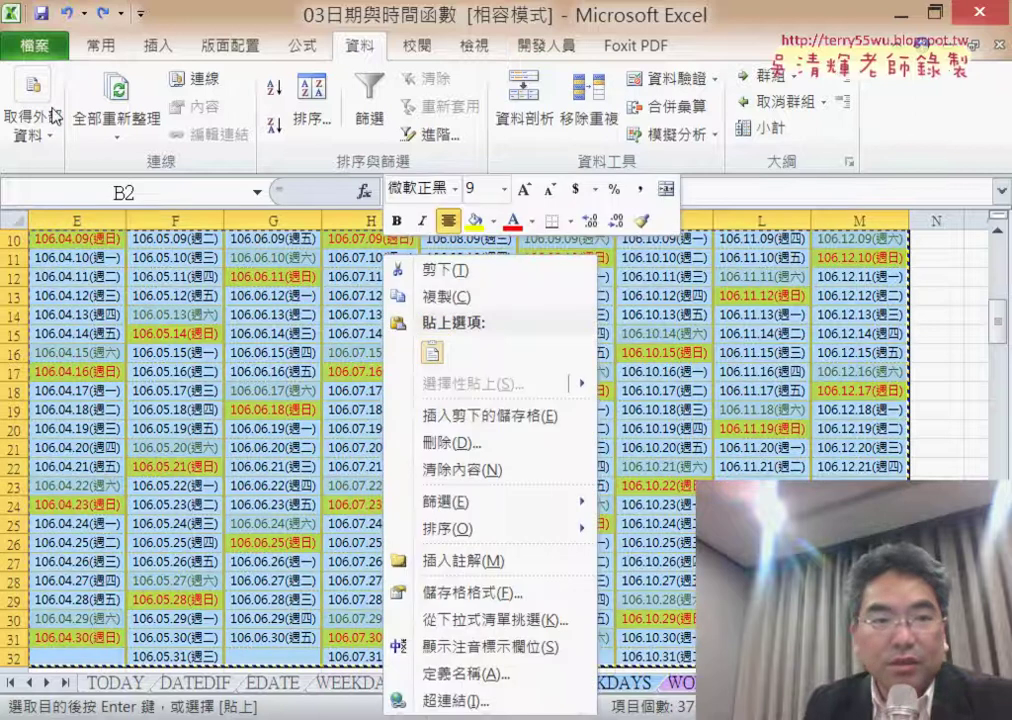
left_click(107, 47)
left_click(27, 127)
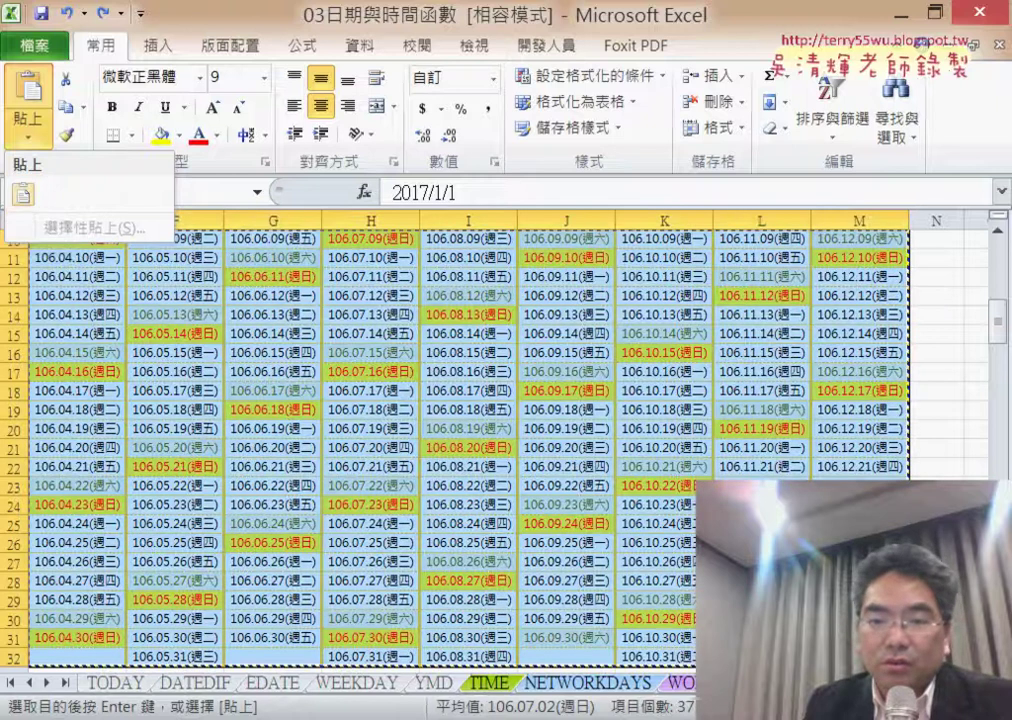
- Apply the paste and clear the copy highlight by selecting N32
left_click(24, 195)
left_click(936, 657)
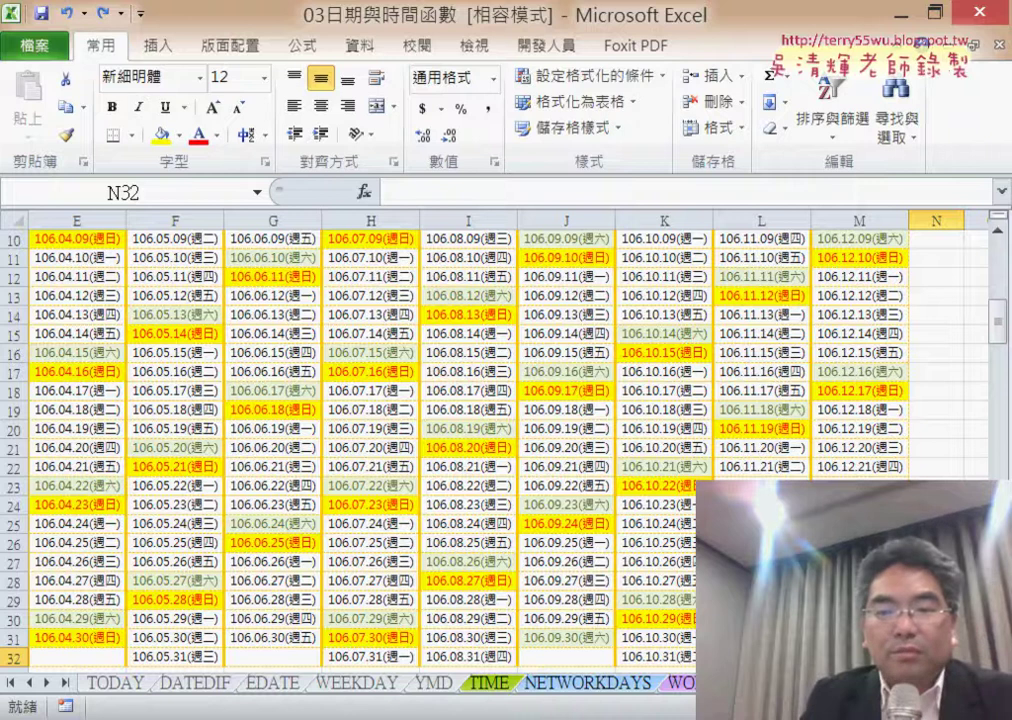
scroll(203, 349, "left", 4)
scroll(203, 349, "up", 3)
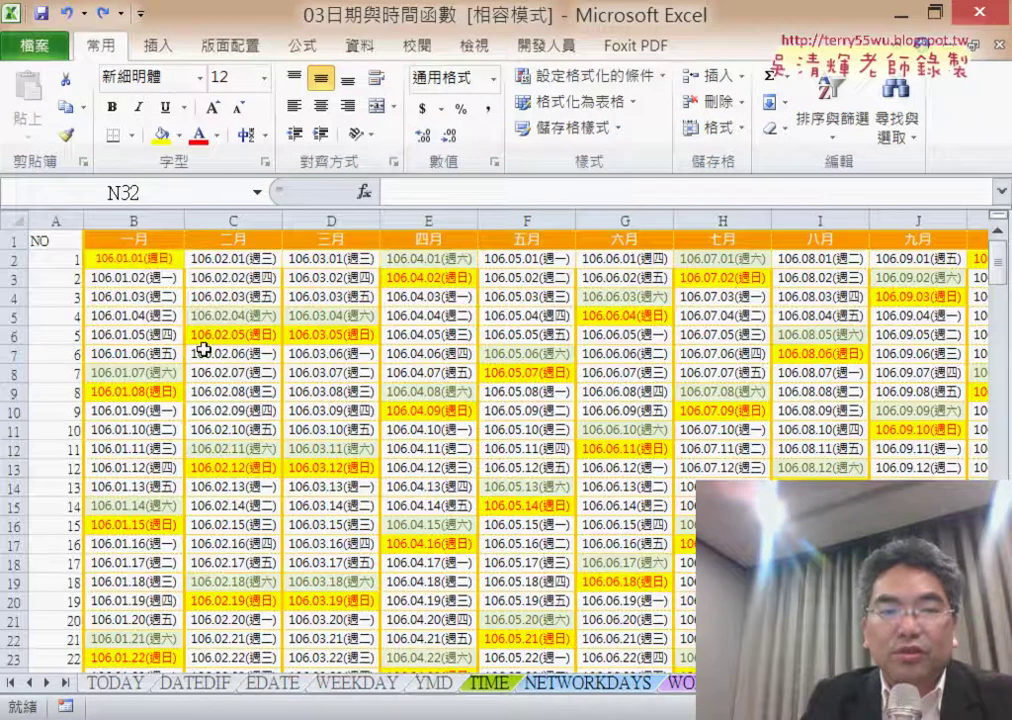
- Select the dates B2:M32 and cut them to the clipboard
left_click(143, 259)
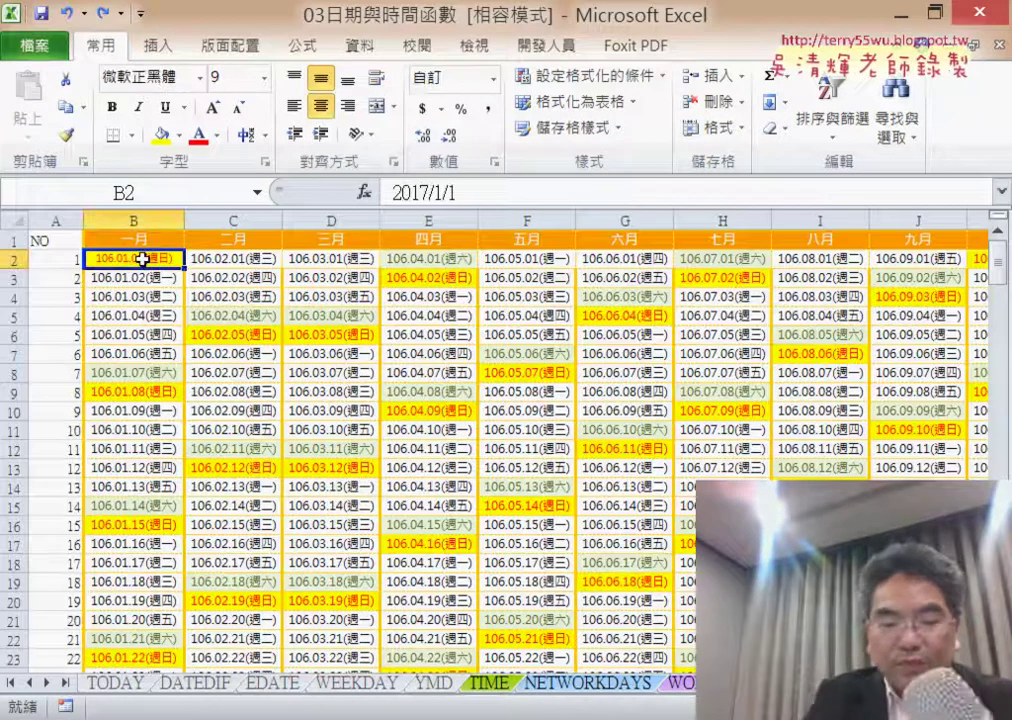
key("ctrl+shift+Right")
key("ctrl+shift+Down")
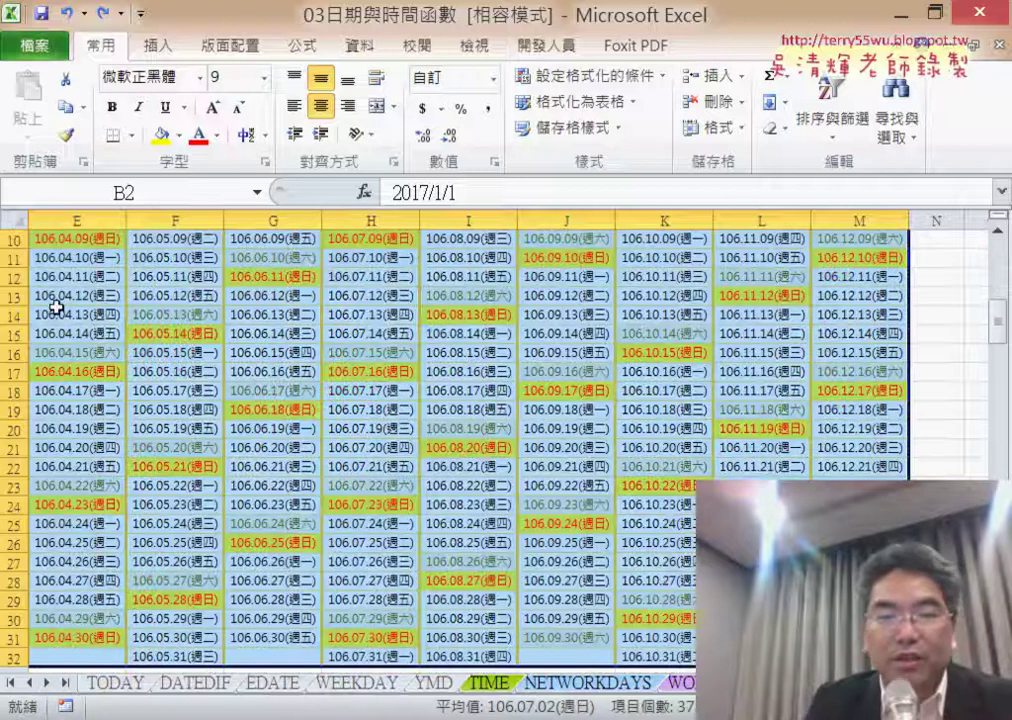
right_click(222, 255)
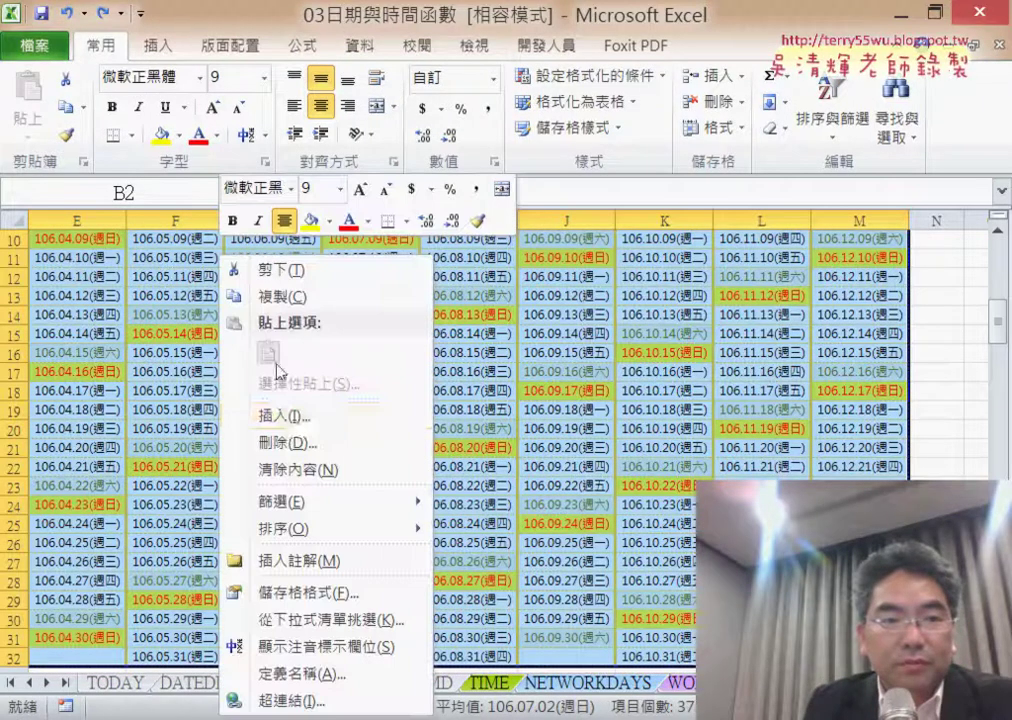
left_click(300, 271)
key("ctrl+Home")
- Paste the dates back into B2:M32 as plain values
right_click(190, 305)
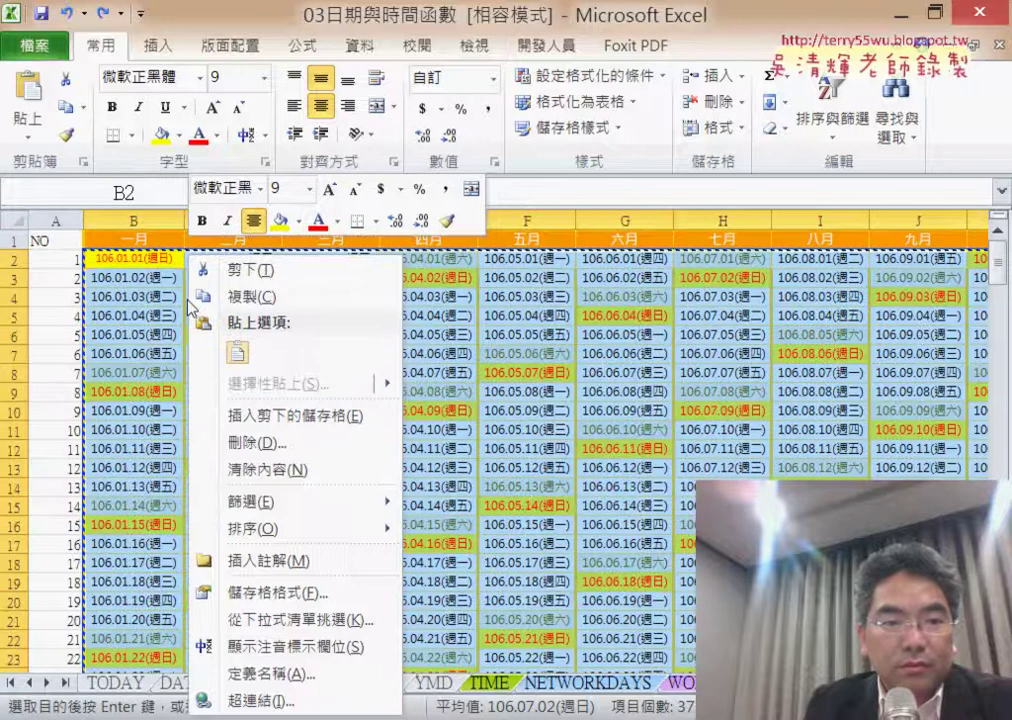
mouse_move(316, 388)
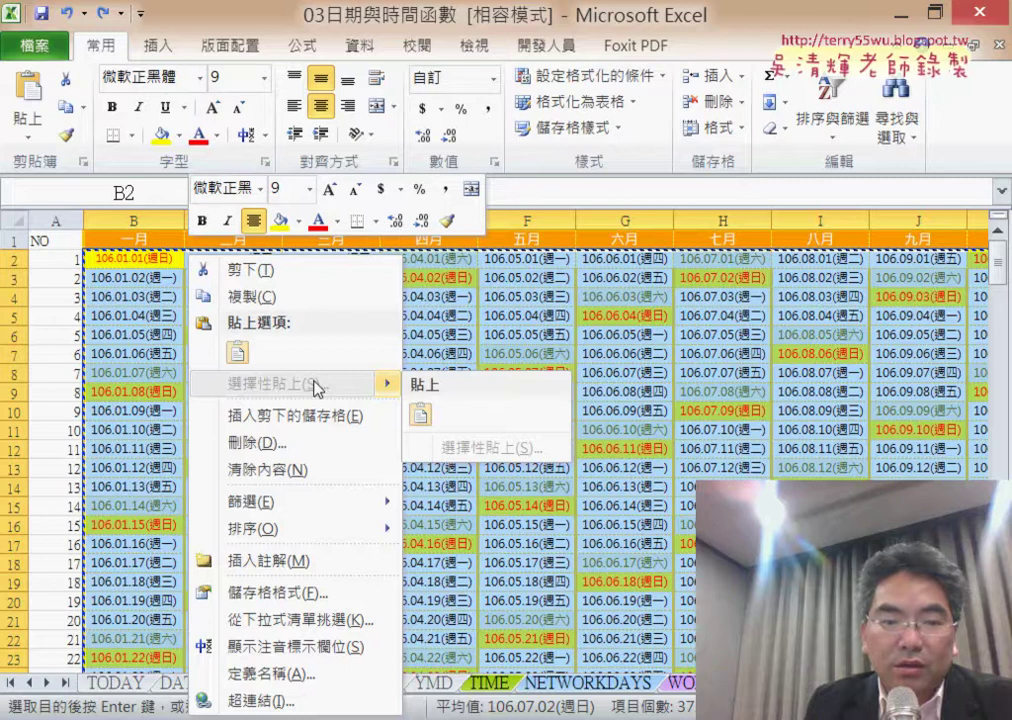
key("Escape")
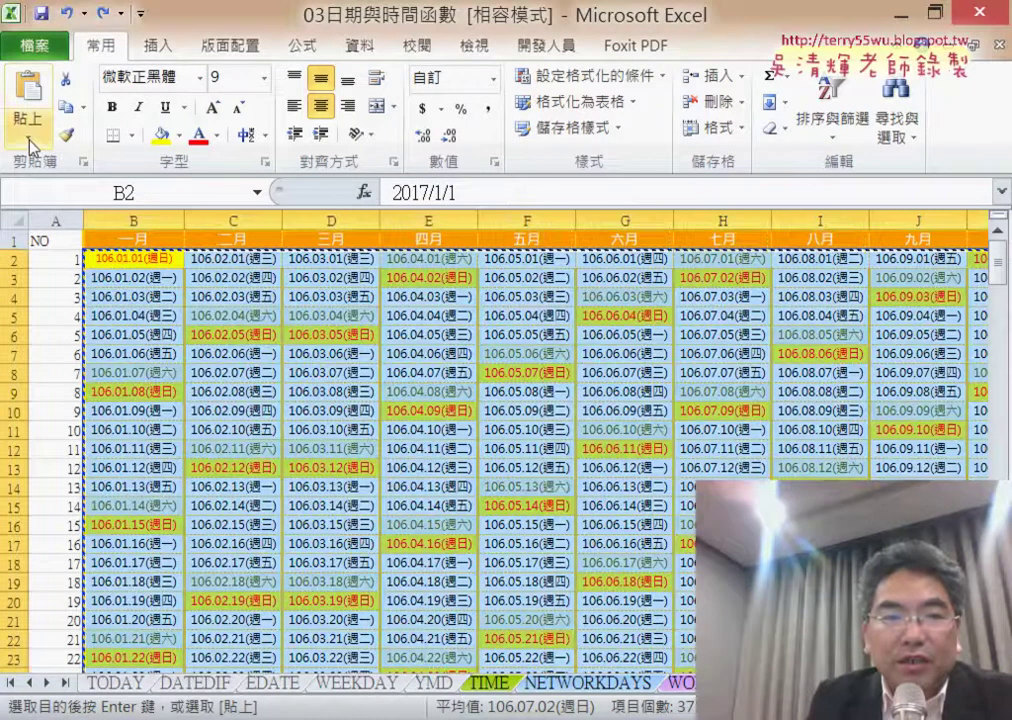
left_click(30, 142)
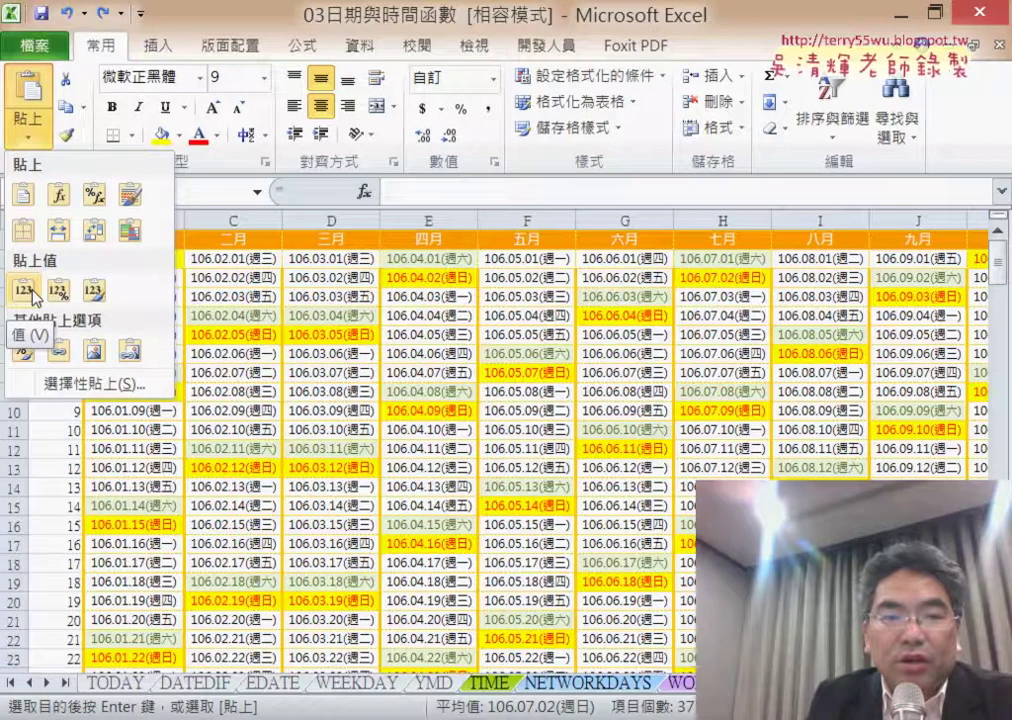
left_click(31, 291)
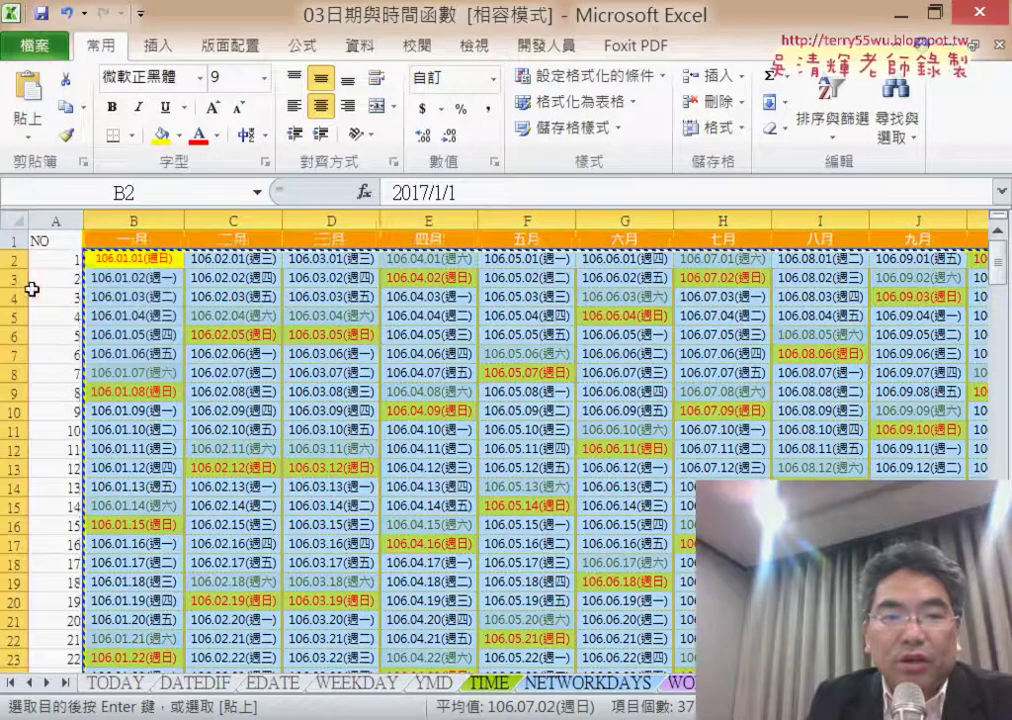
left_click(60, 240)
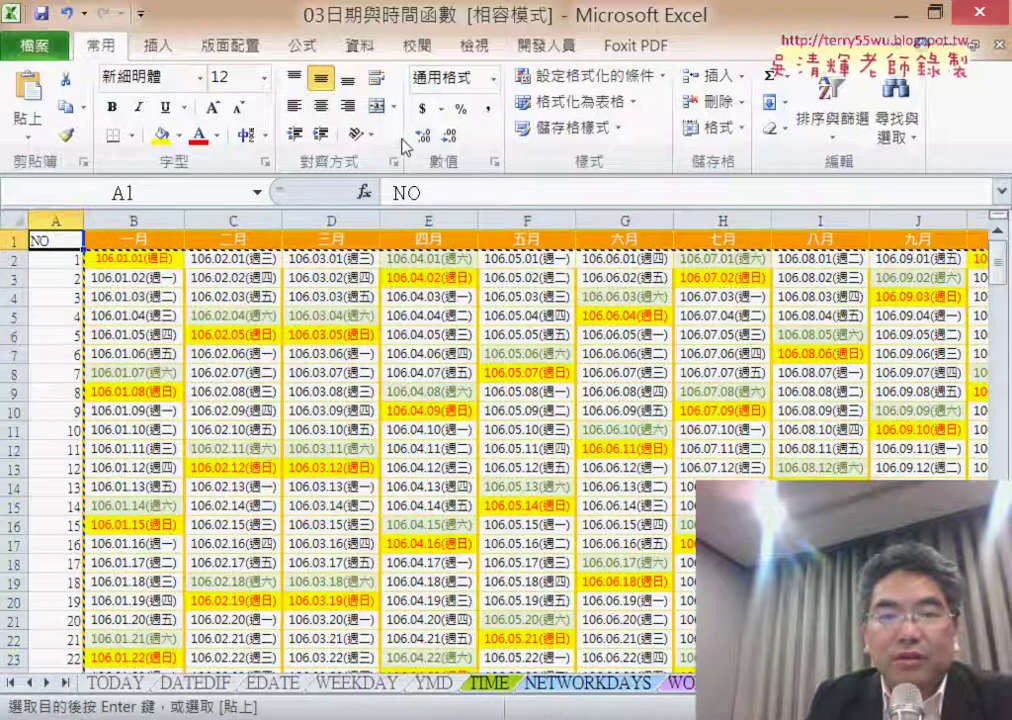
- Sort the table by NO from smallest to largest to interleave blank rows
left_click(361, 47)
left_click(312, 100)
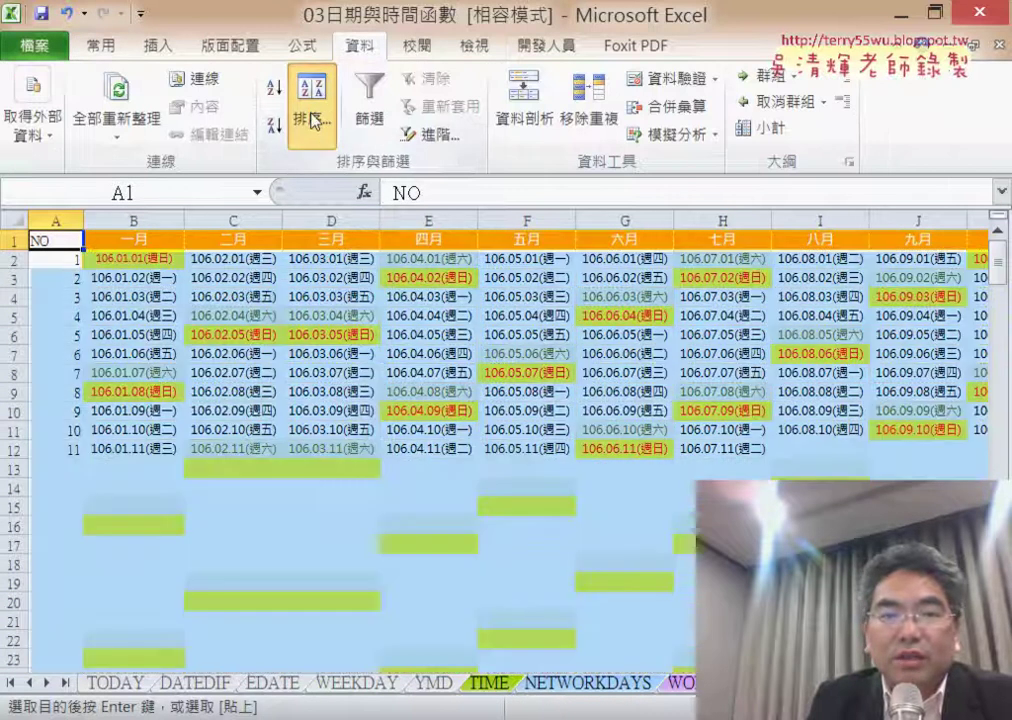
left_click(475, 232)
left_click(470, 255)
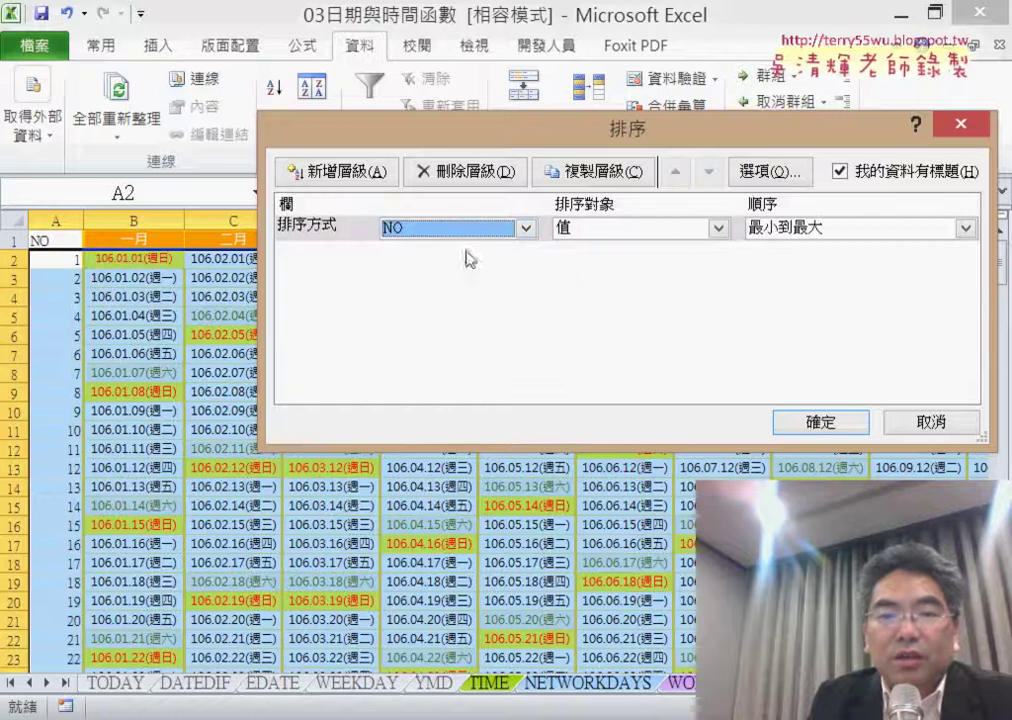
left_click(820, 423)
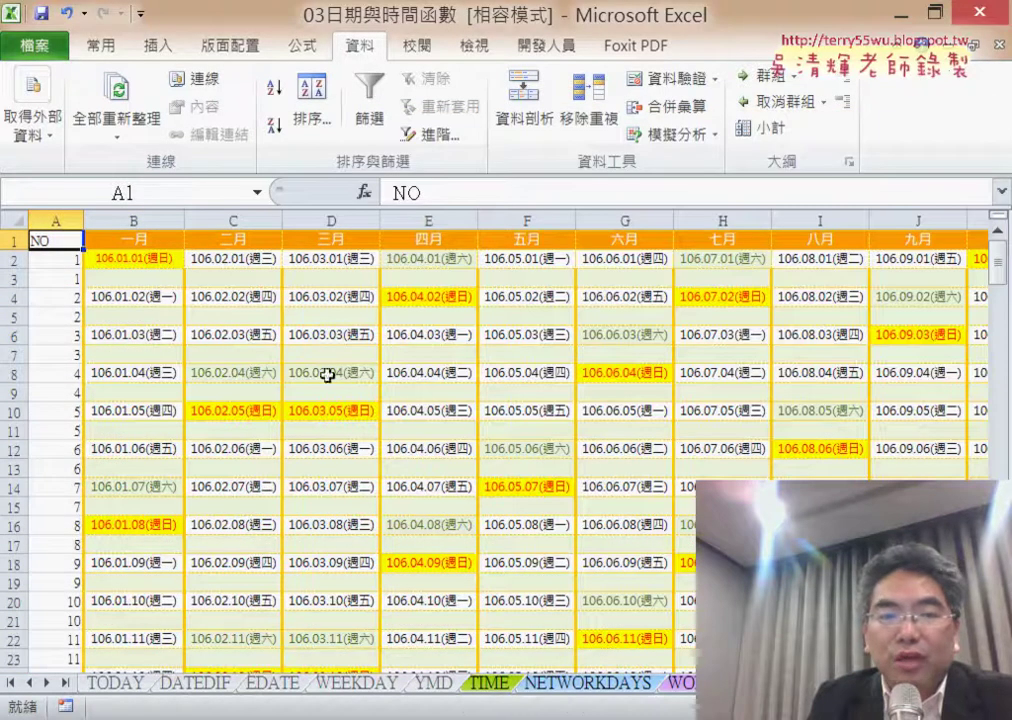
- Delete the helper NO column A so 一月 starts in column A
left_click(55, 219)
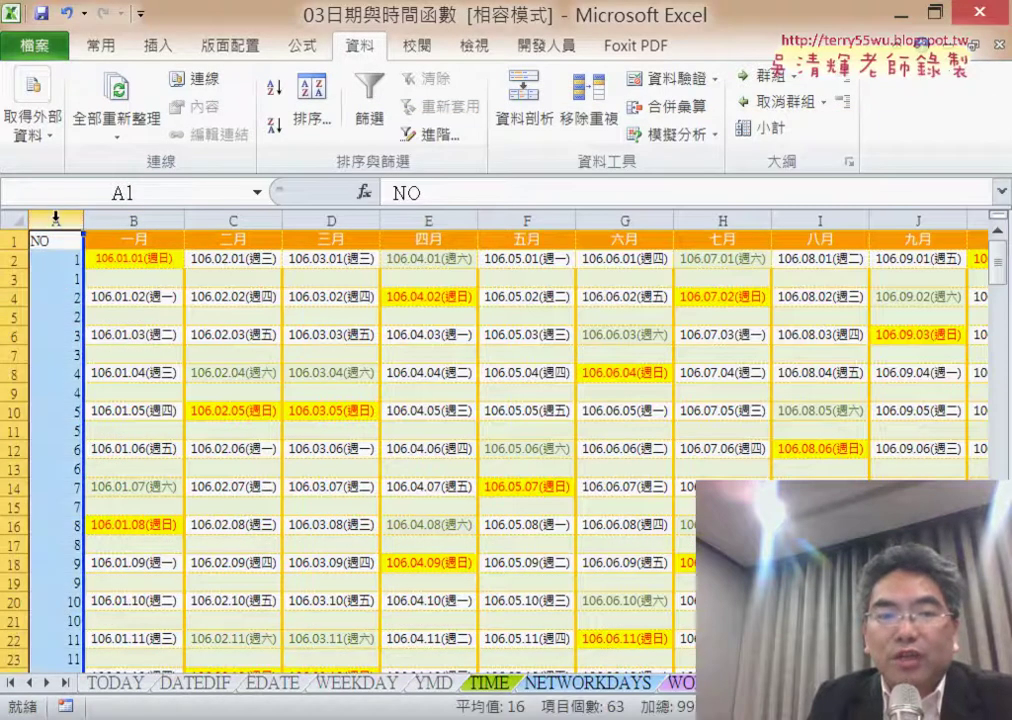
right_click(61, 298)
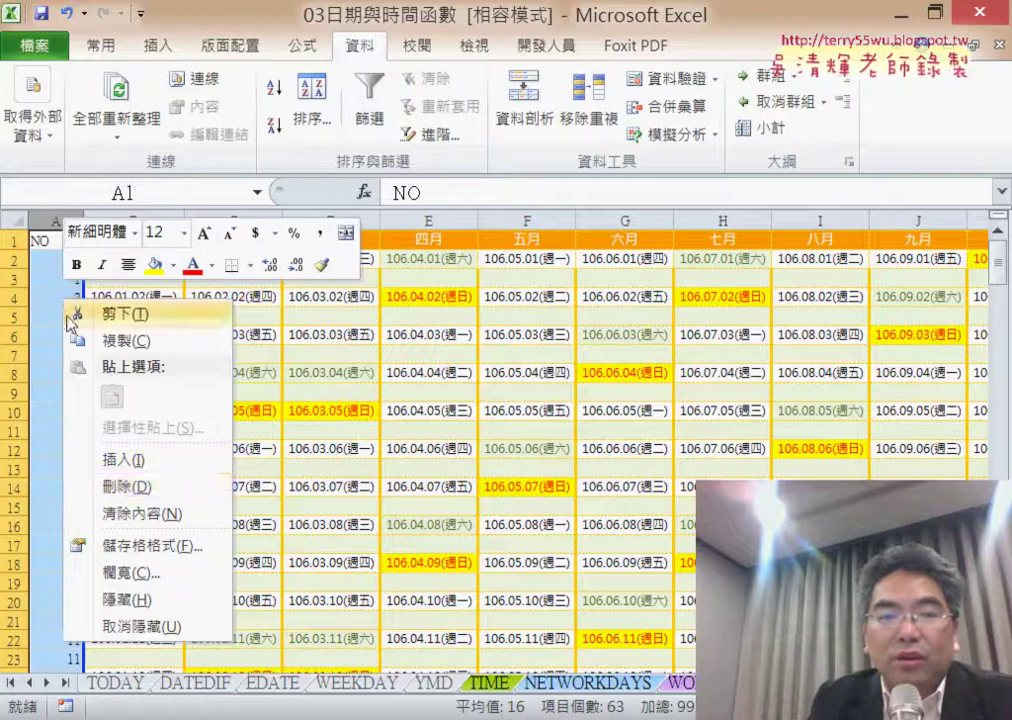
left_click(118, 488)
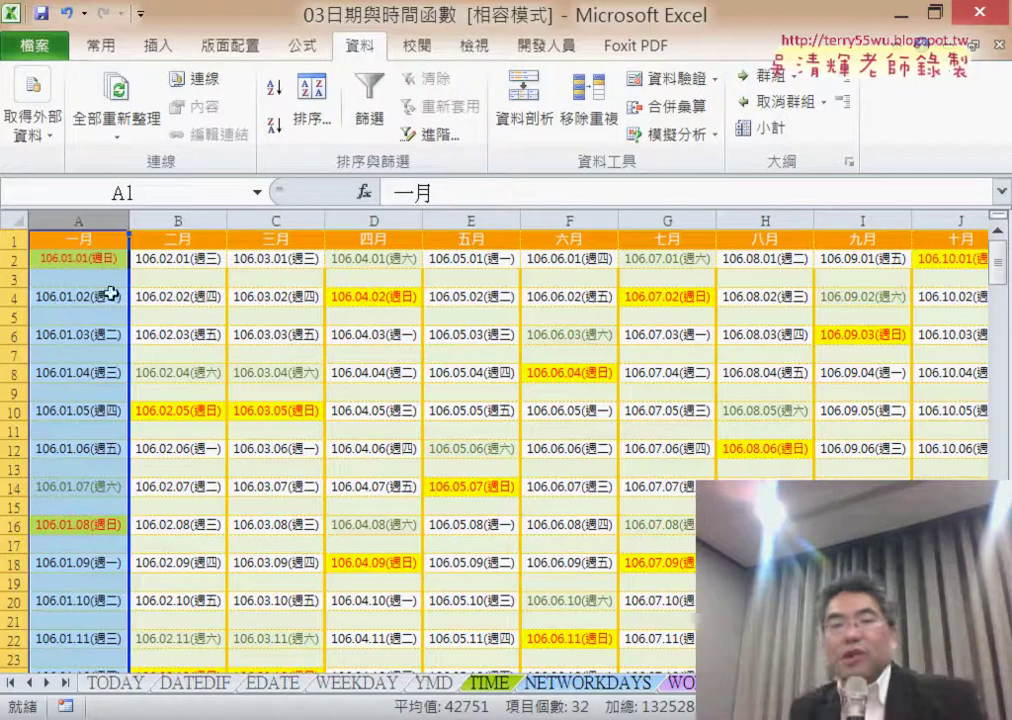
left_click(98, 281)
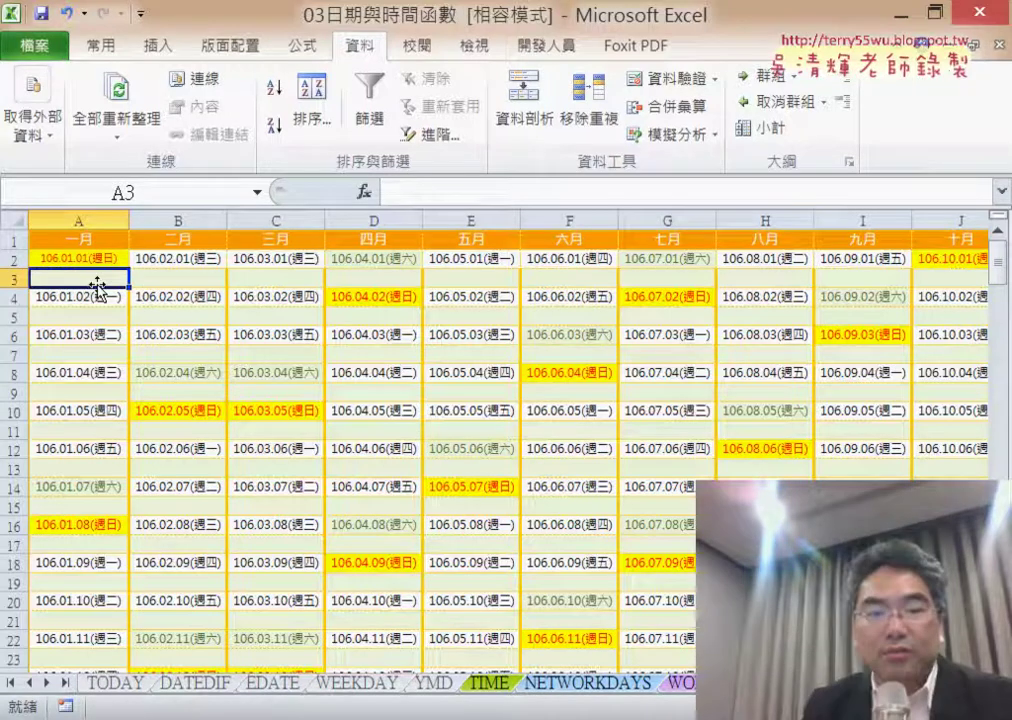
- Scroll through the sheet to check the blank rows between the date rows
scroll(97, 287, "down", 7)
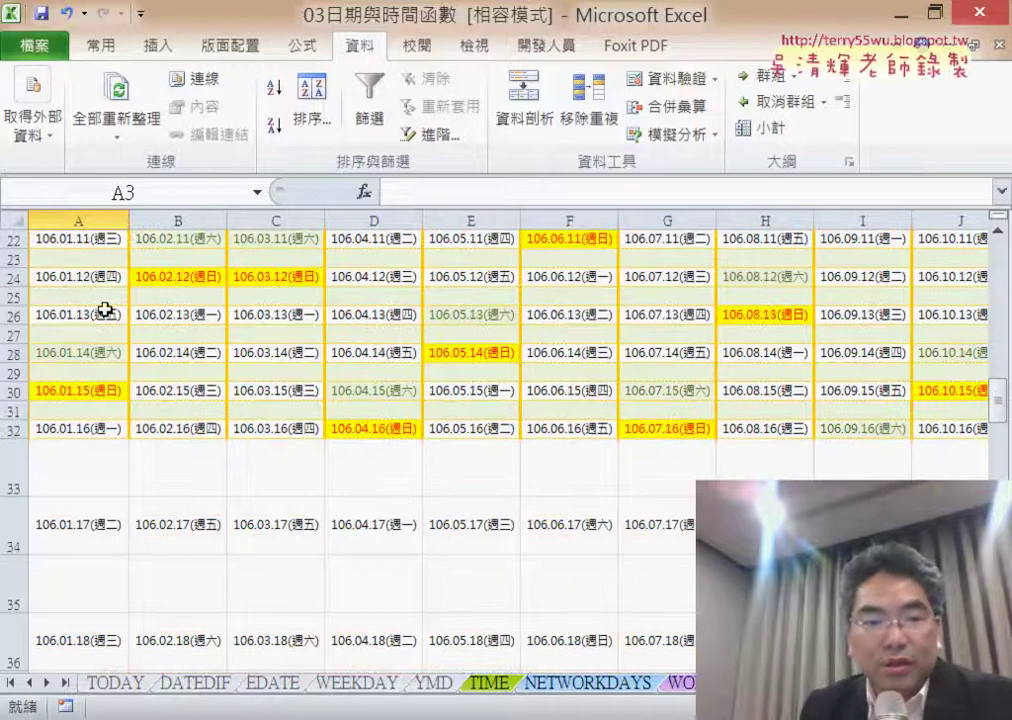
scroll(105, 310, "down", 6)
scroll(105, 310, "down", 2)
scroll(105, 310, "down", 8)
scroll(105, 310, "up", 9)
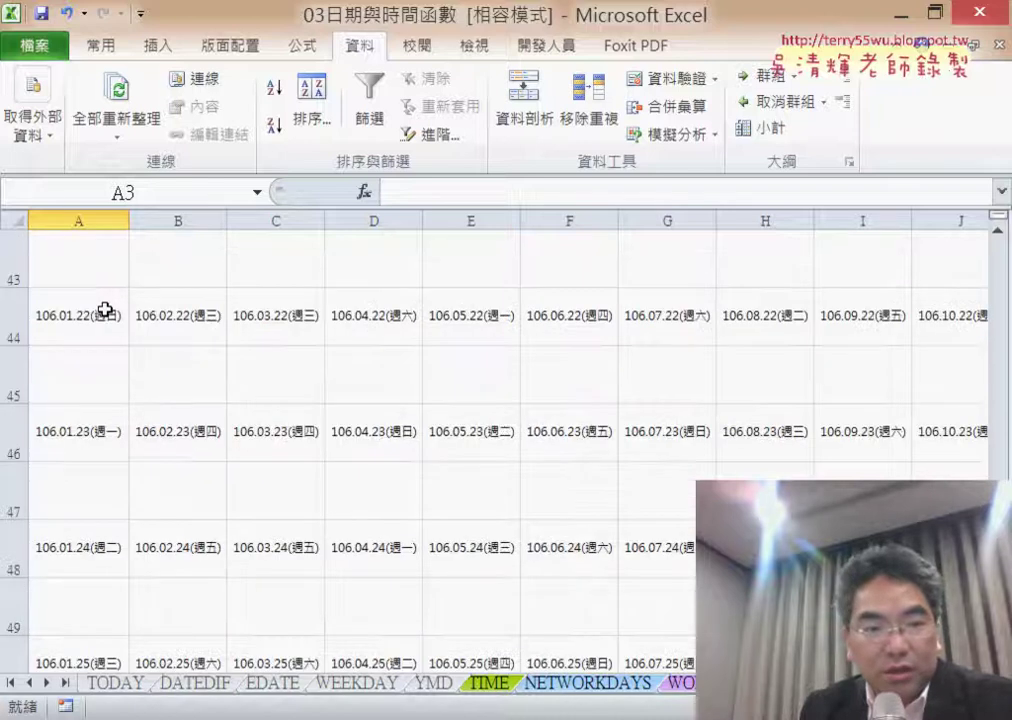
scroll(105, 310, "up", 7)
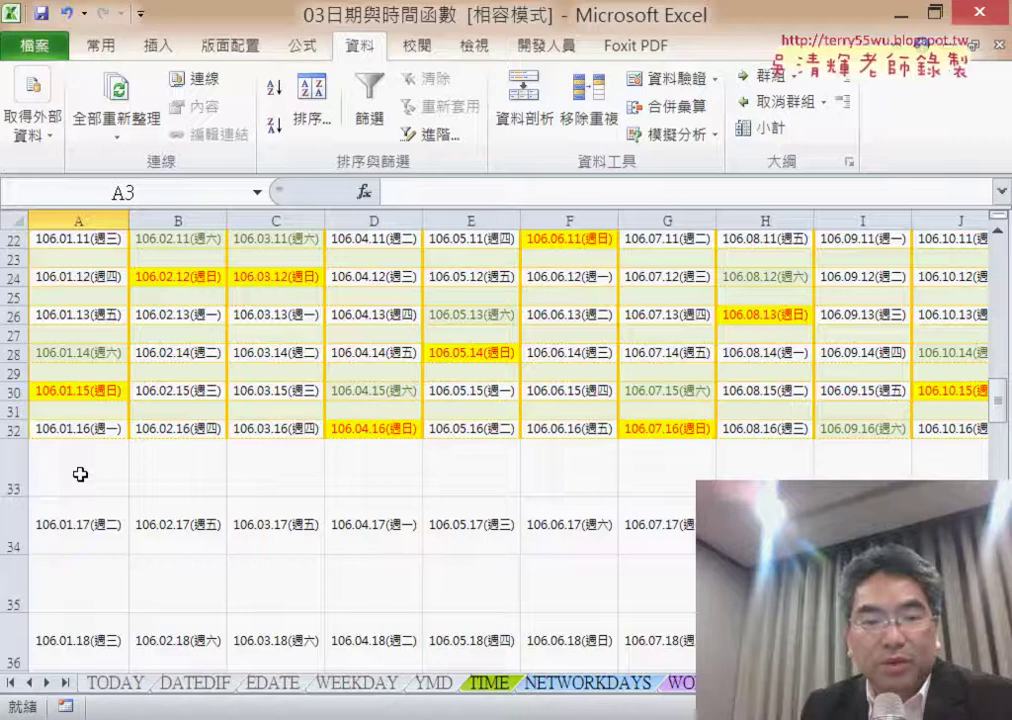
scroll(80, 474, "up", 1)
scroll(80, 474, "up", 6)
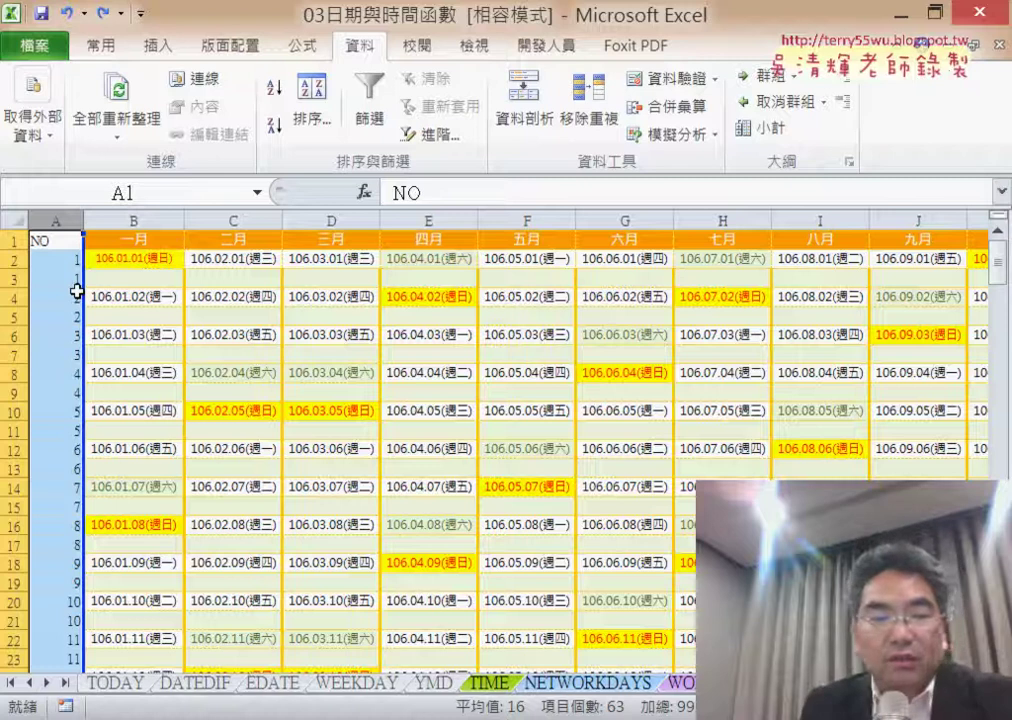
key("alt+a")
key("s")
key("a")
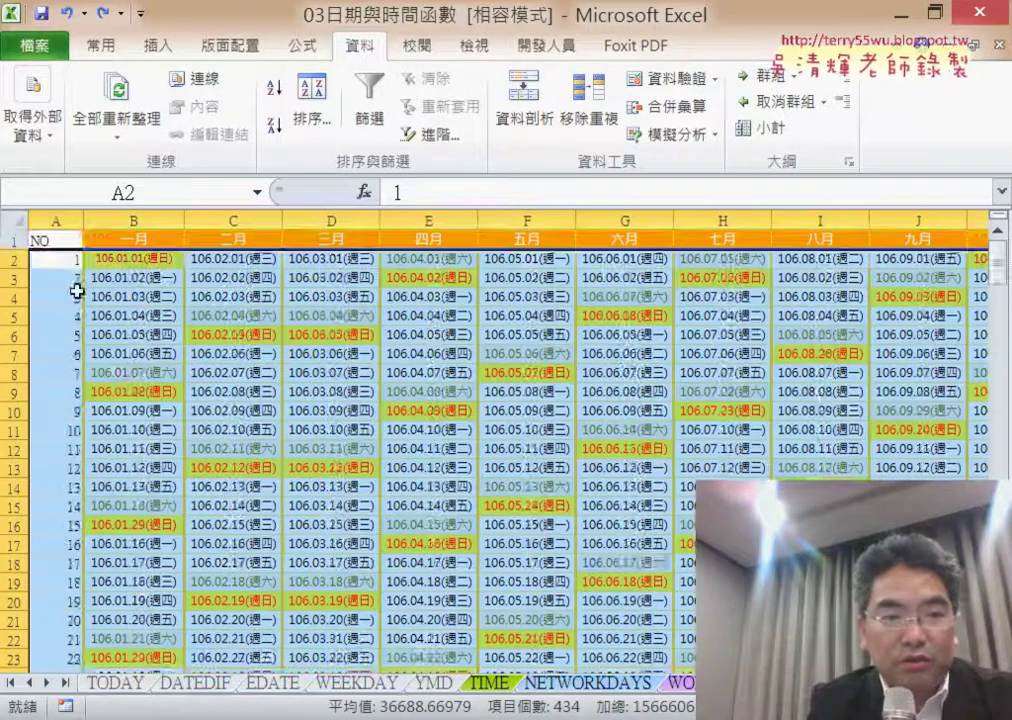
scroll(113, 354, "down", 6)
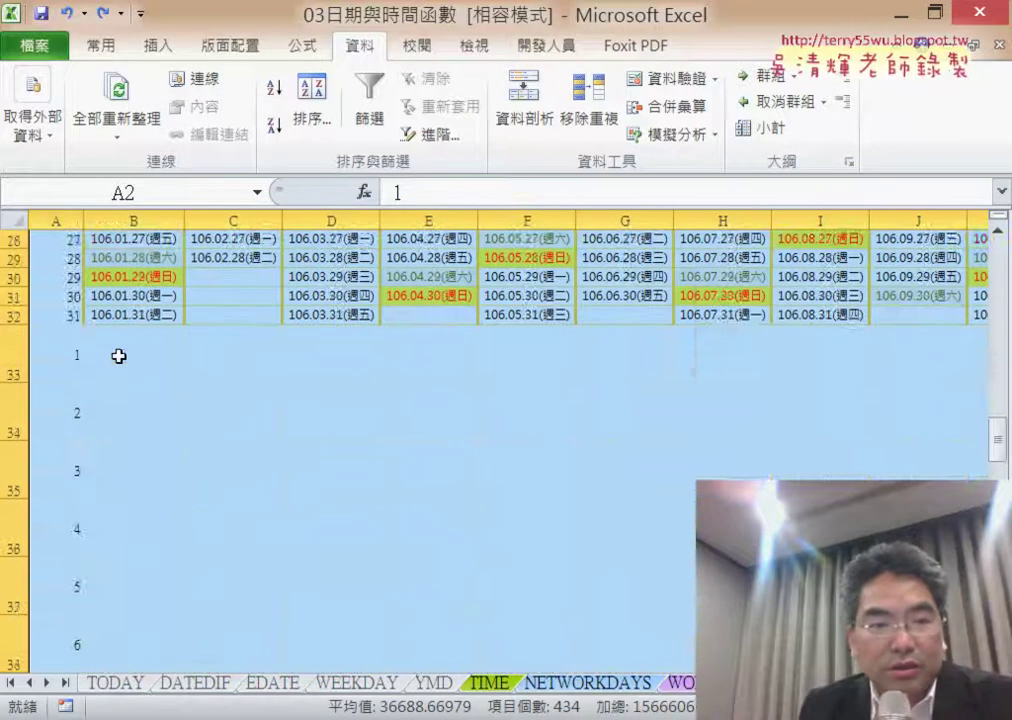
scroll(116, 358, "down", 2)
left_click(116, 358)
left_click(51, 363)
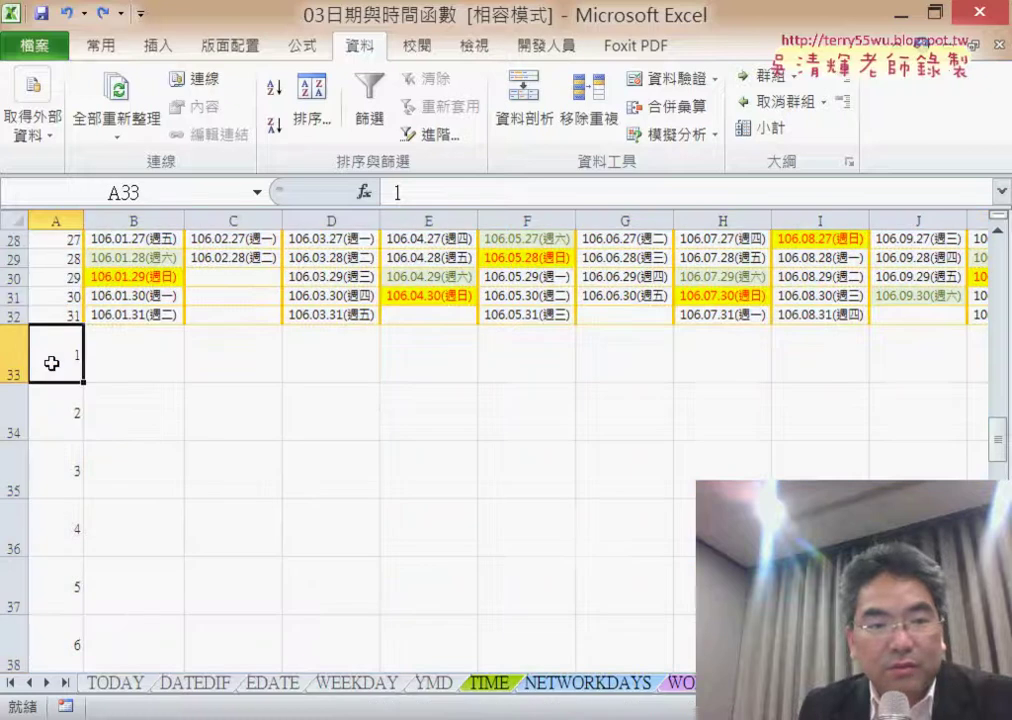
scroll(51, 363, "up", 9)
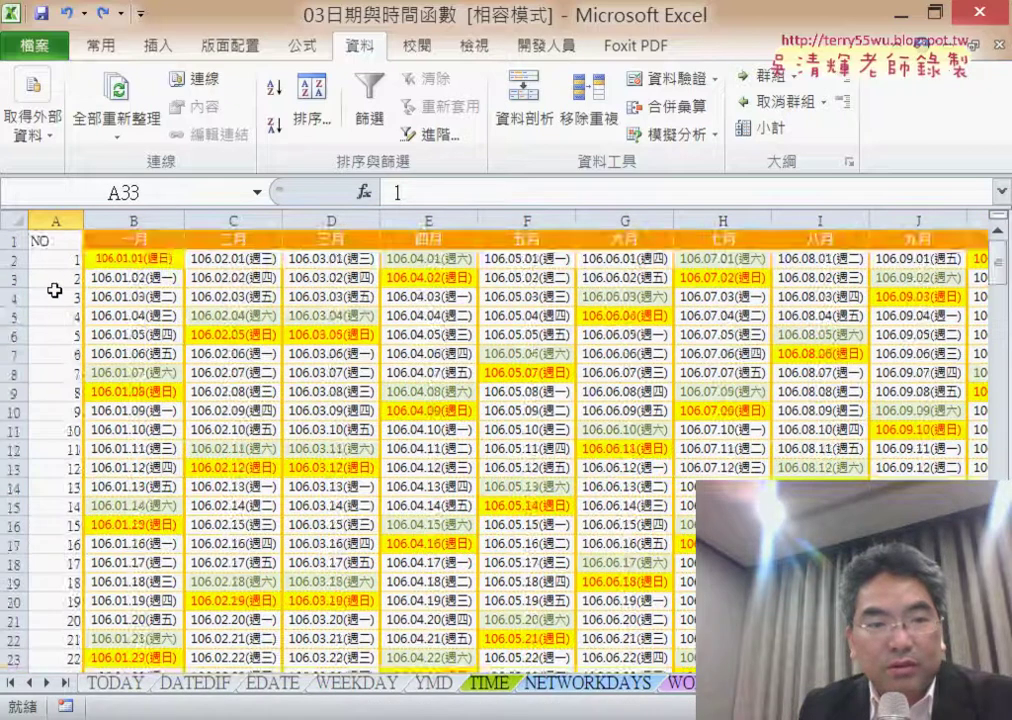
scroll(70, 340, "down", 8)
scroll(70, 360, "down", 4)
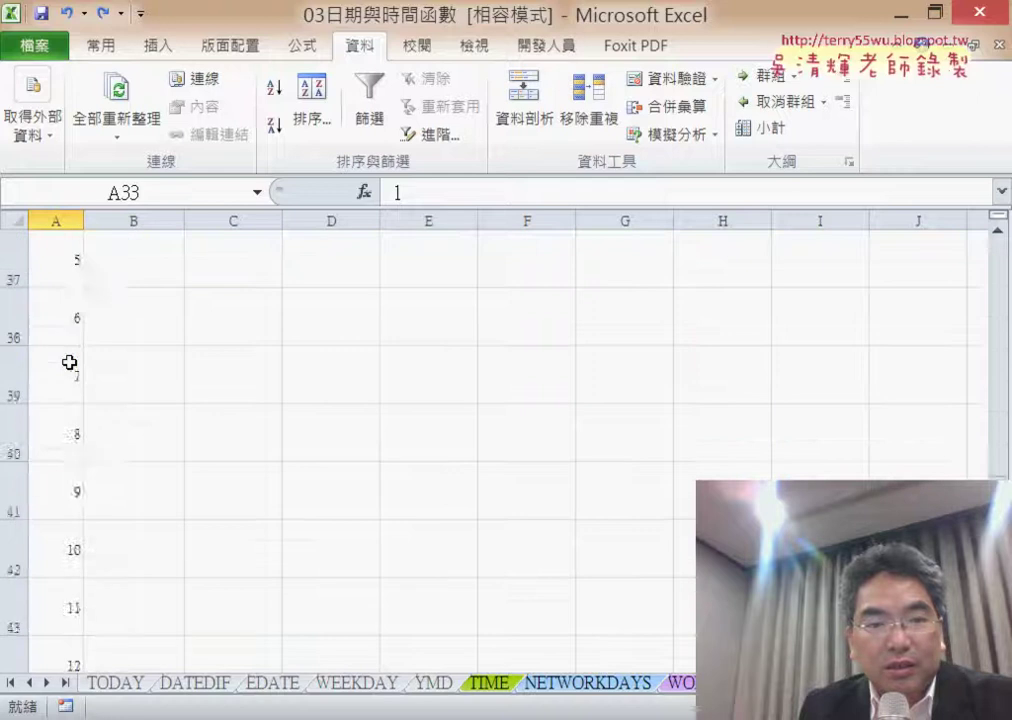
scroll(69, 362, "down", 5)
scroll(69, 362, "down", 4)
scroll(69, 362, "up", 2)
scroll(69, 362, "down", 2)
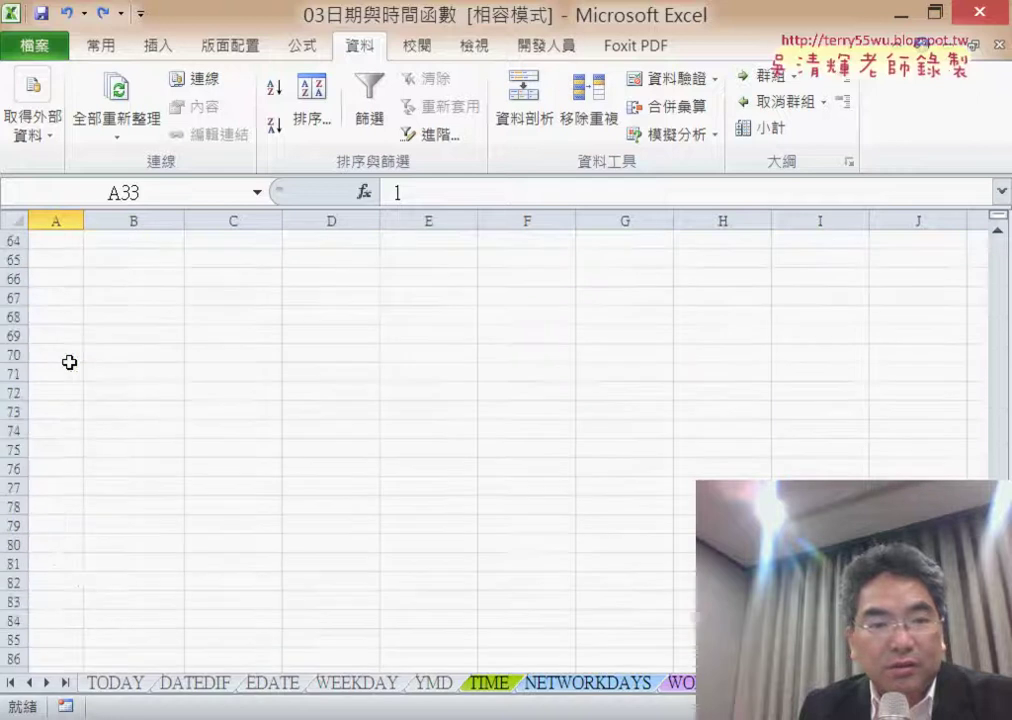
scroll(69, 362, "up", 6)
scroll(69, 362, "up", 8)
scroll(69, 362, "up", 7)
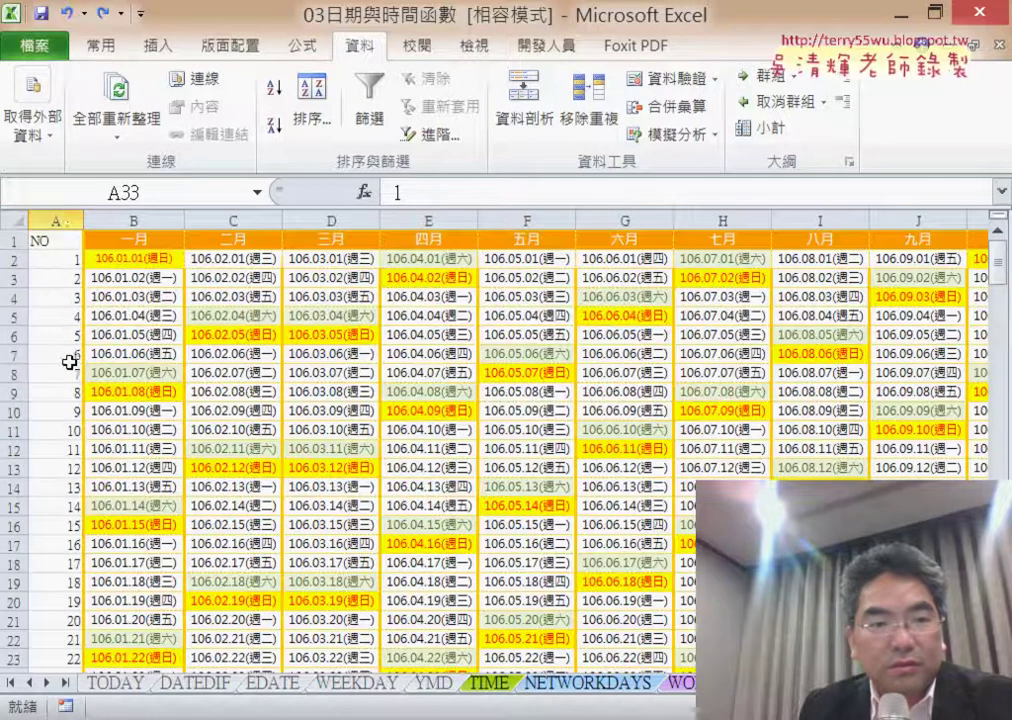
- Sort the calendar from A1 by NO ascending, then scroll to check the interleaved blank rows
left_click(49, 238)
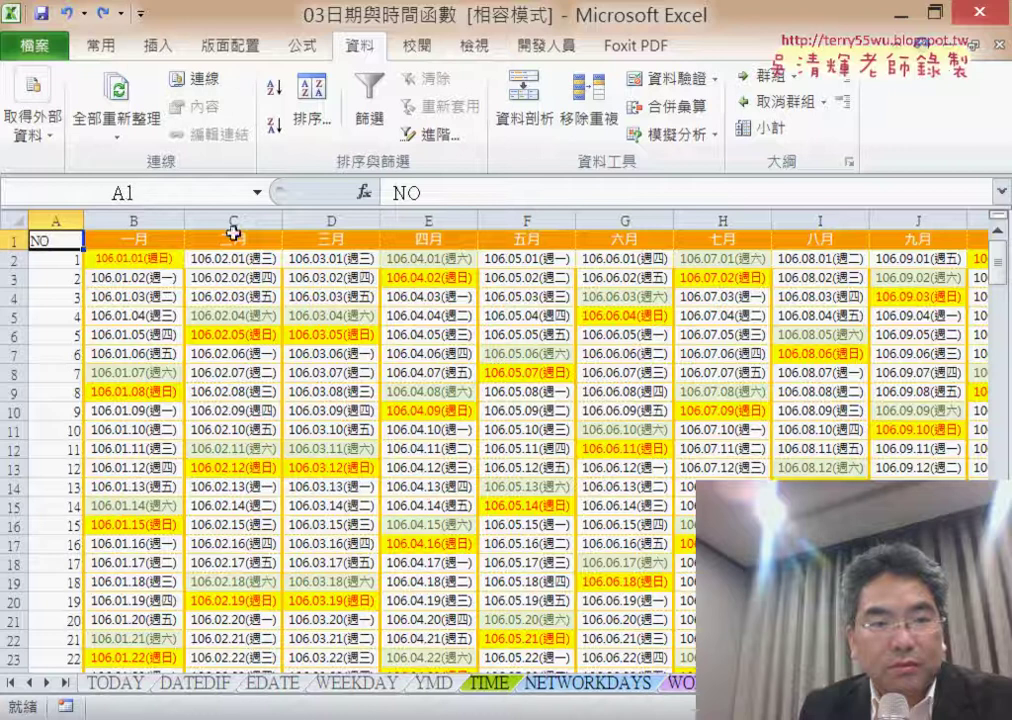
left_click(314, 110)
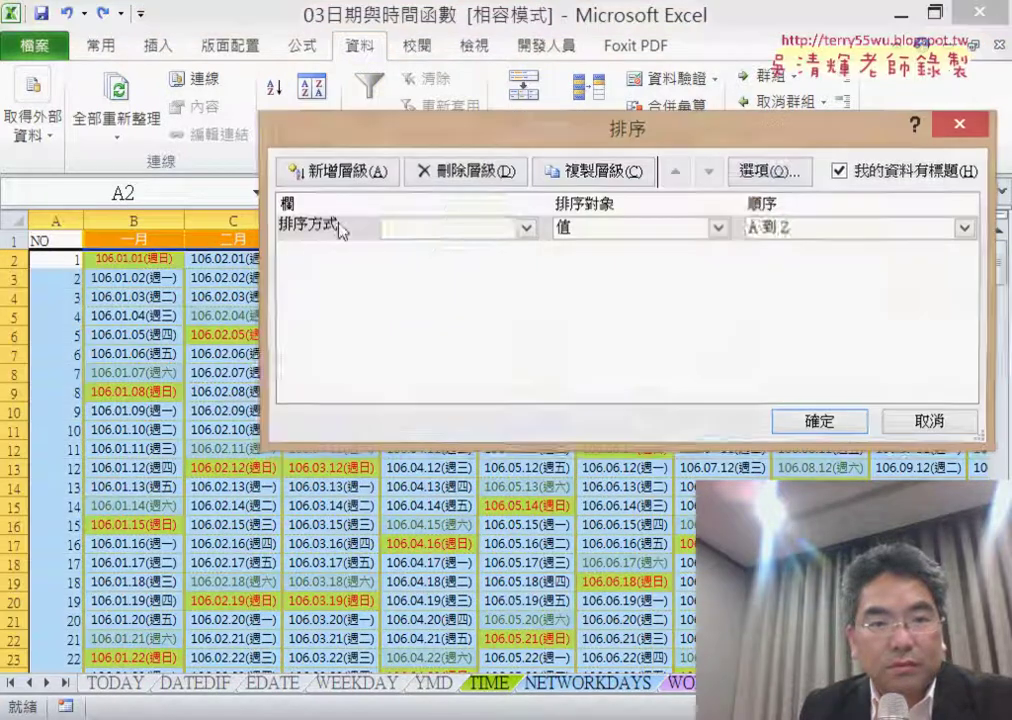
left_click(446, 228)
left_click(437, 254)
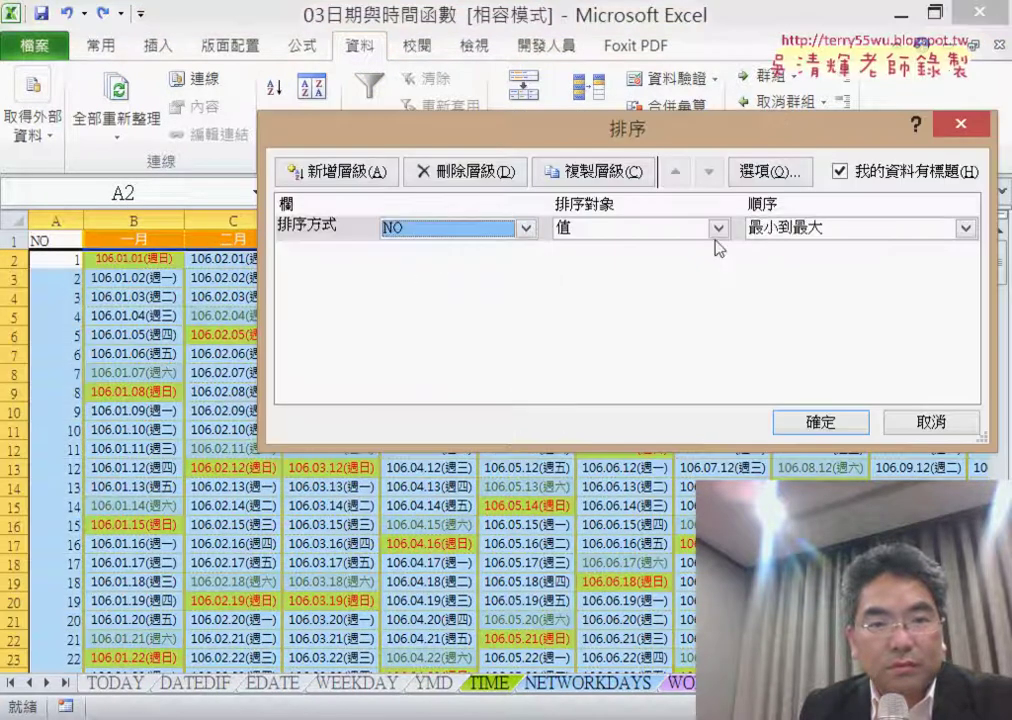
left_click(842, 425)
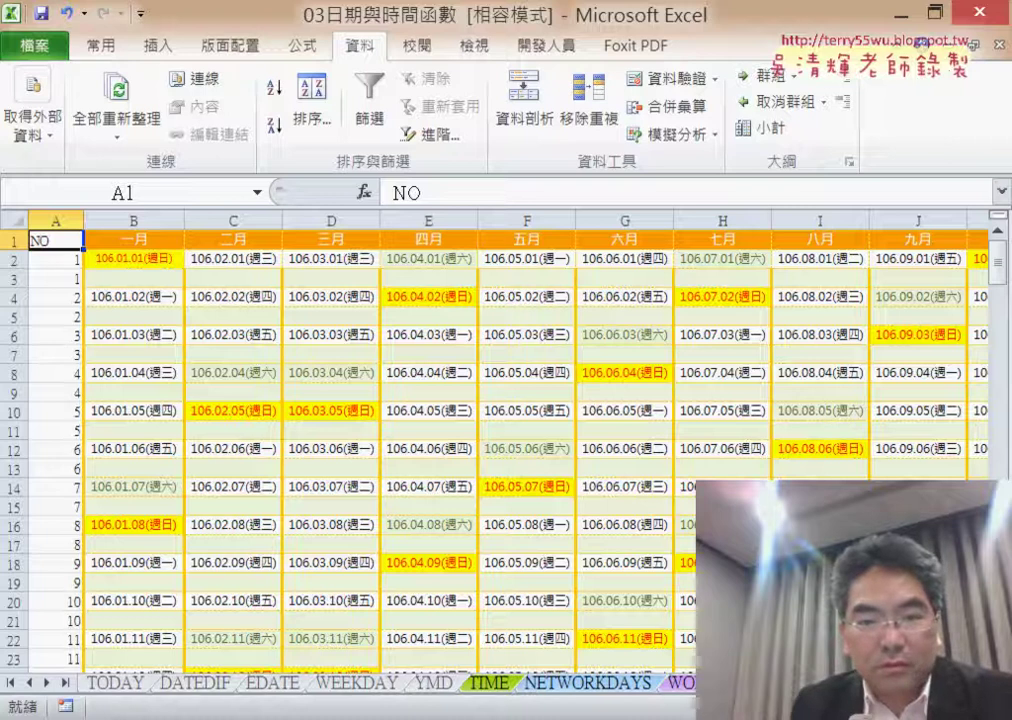
scroll(400, 420, "right", 4)
scroll(400, 420, "left", 1)
scroll(400, 420, "left", 3)
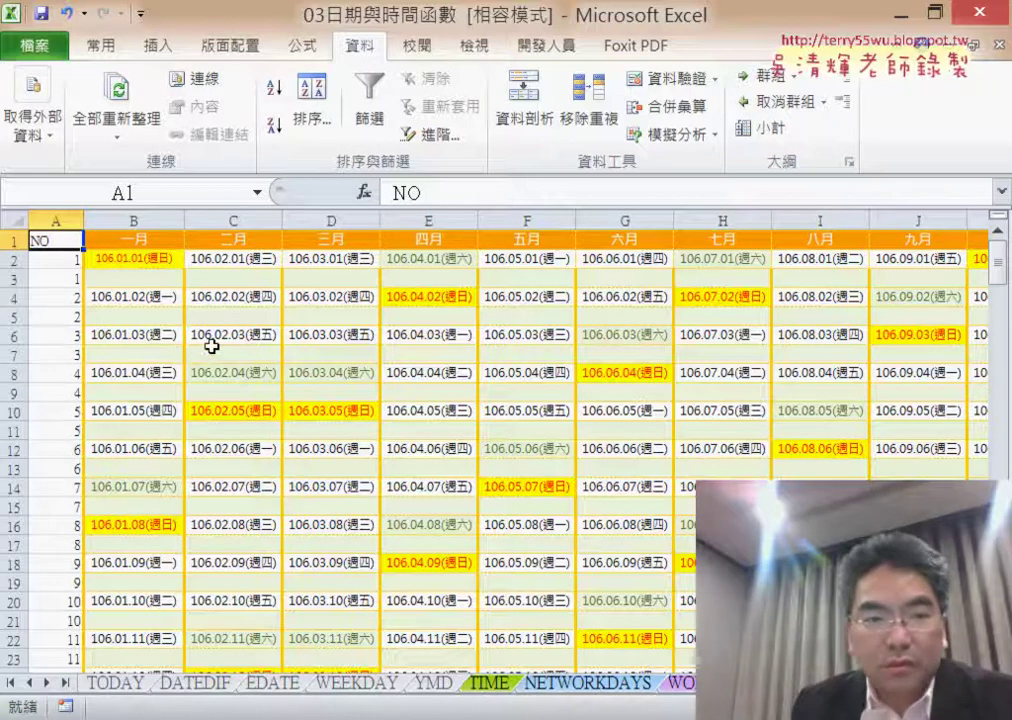
scroll(210, 340, "down", 9)
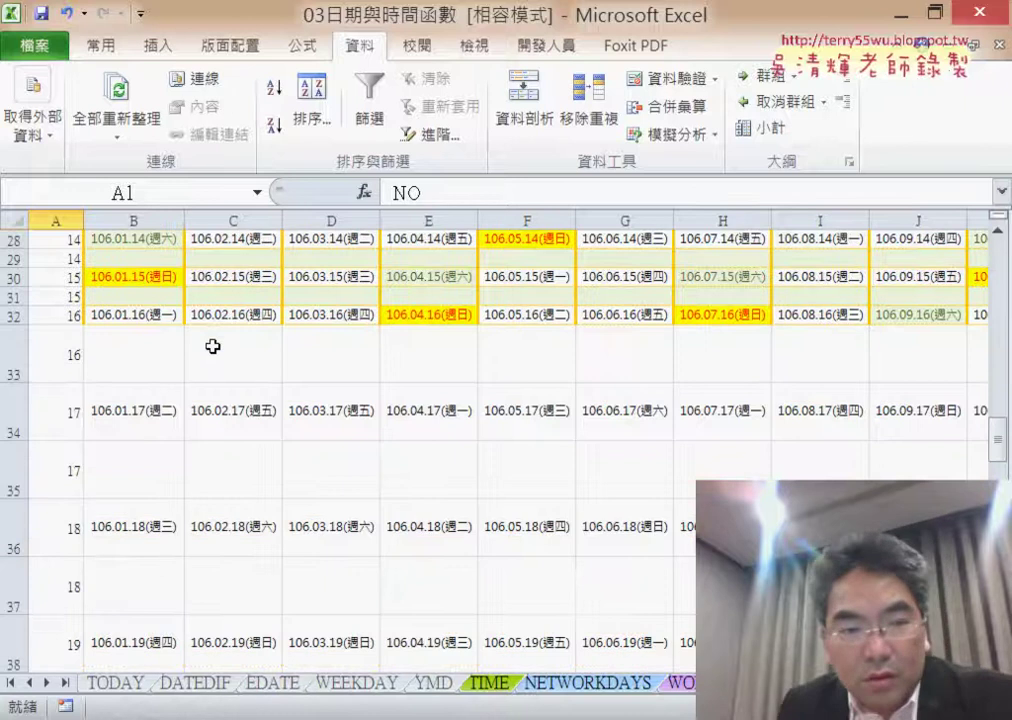
scroll(149, 372, "up", 9)
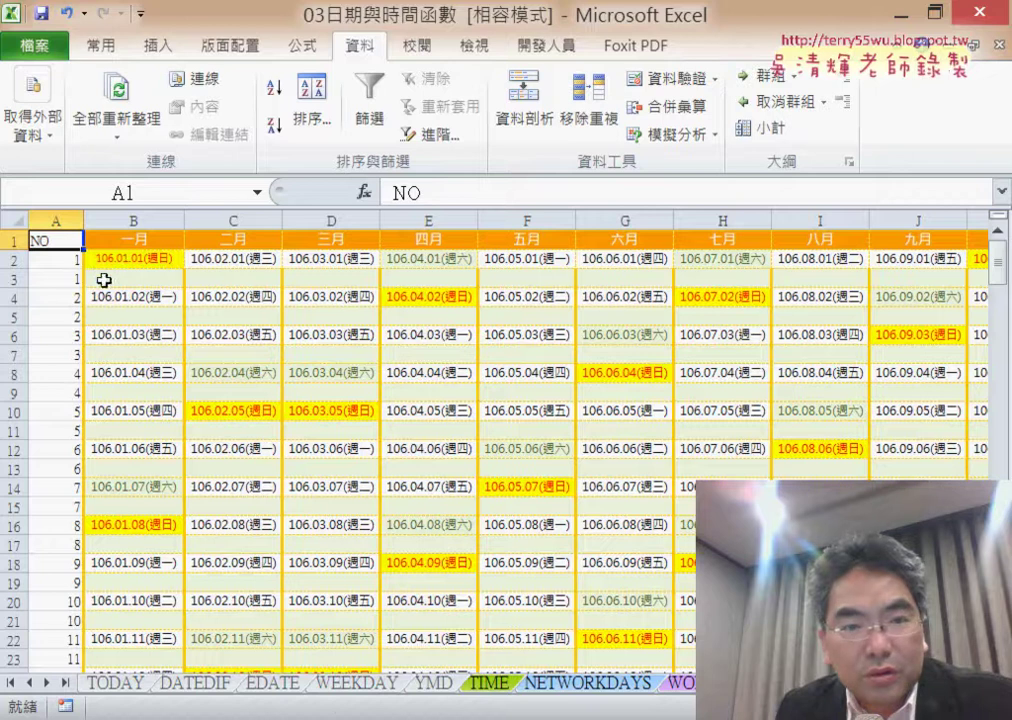
- Undo, then re-sort column A by NO on values, smallest to largest, with headers kept
key("ctrl+z")
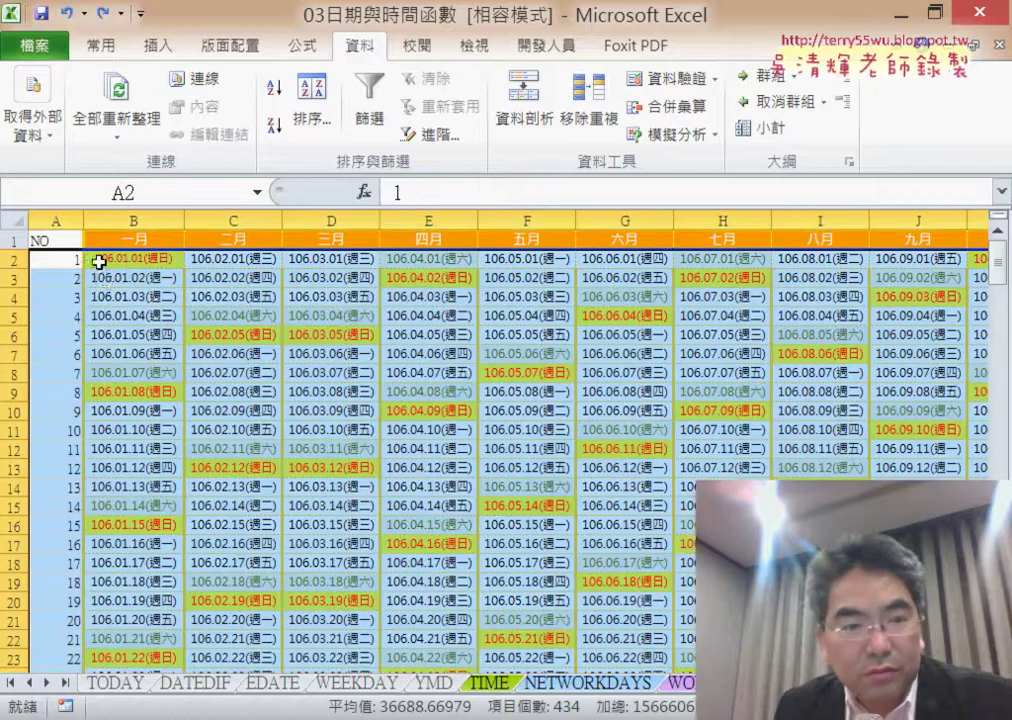
left_click(55, 218)
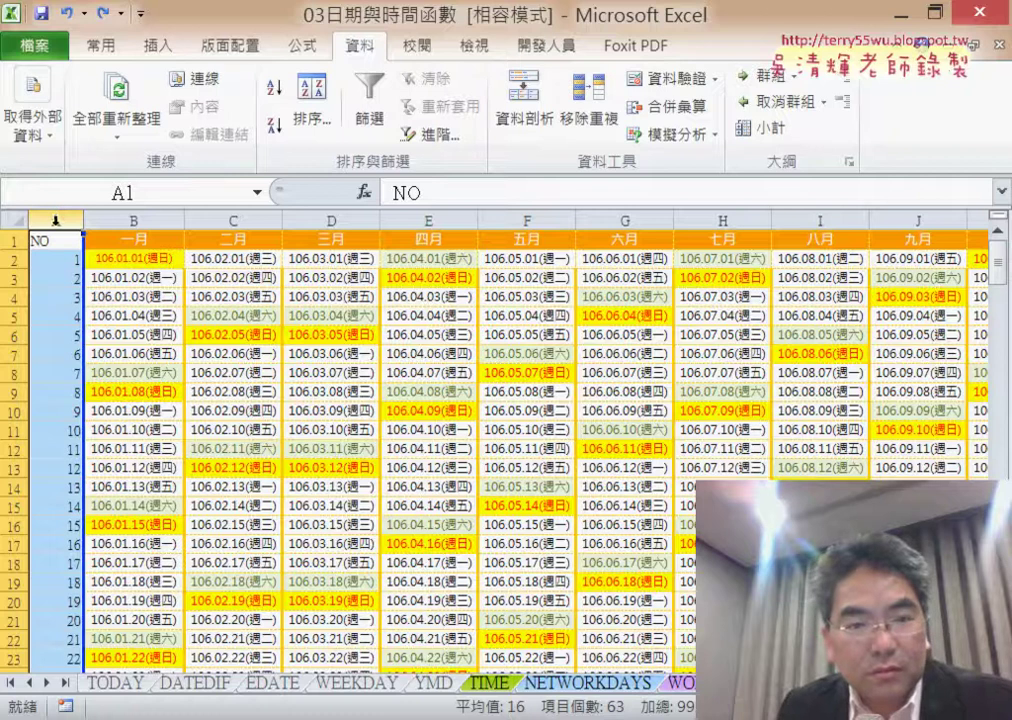
left_click(313, 110)
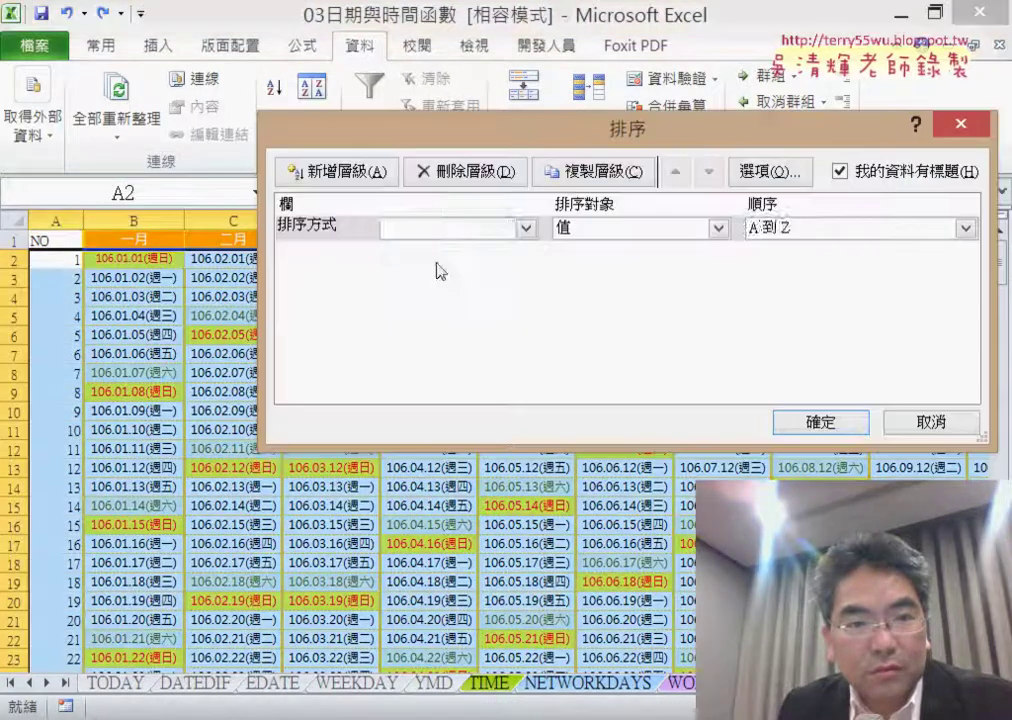
left_click(448, 228)
left_click(449, 254)
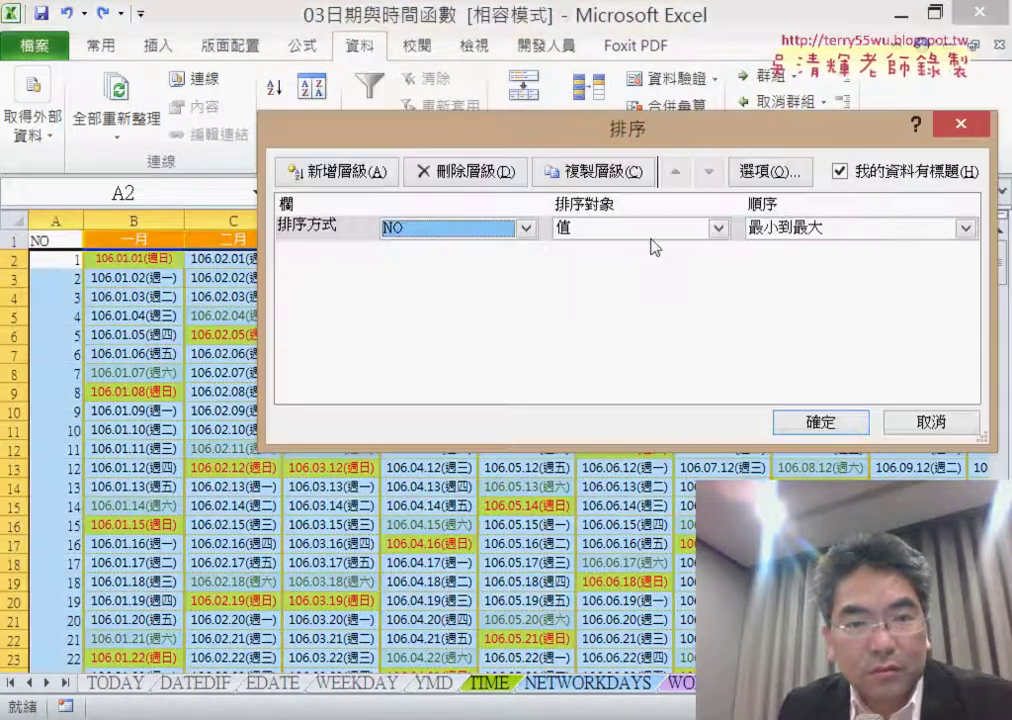
left_click(840, 173)
left_click(841, 173)
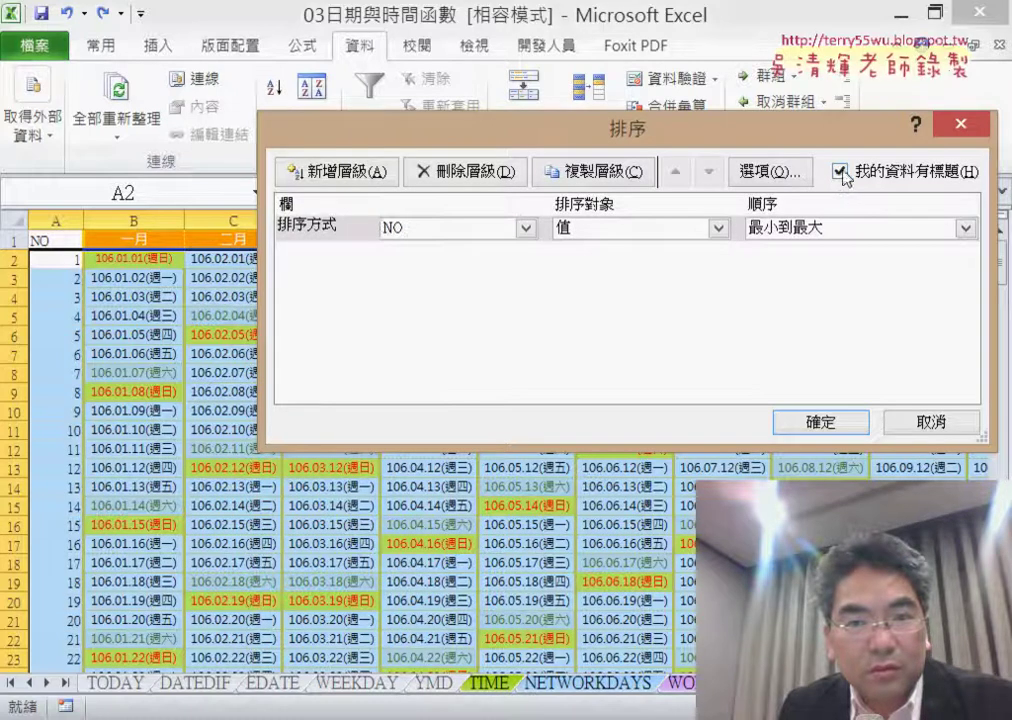
left_click(627, 232)
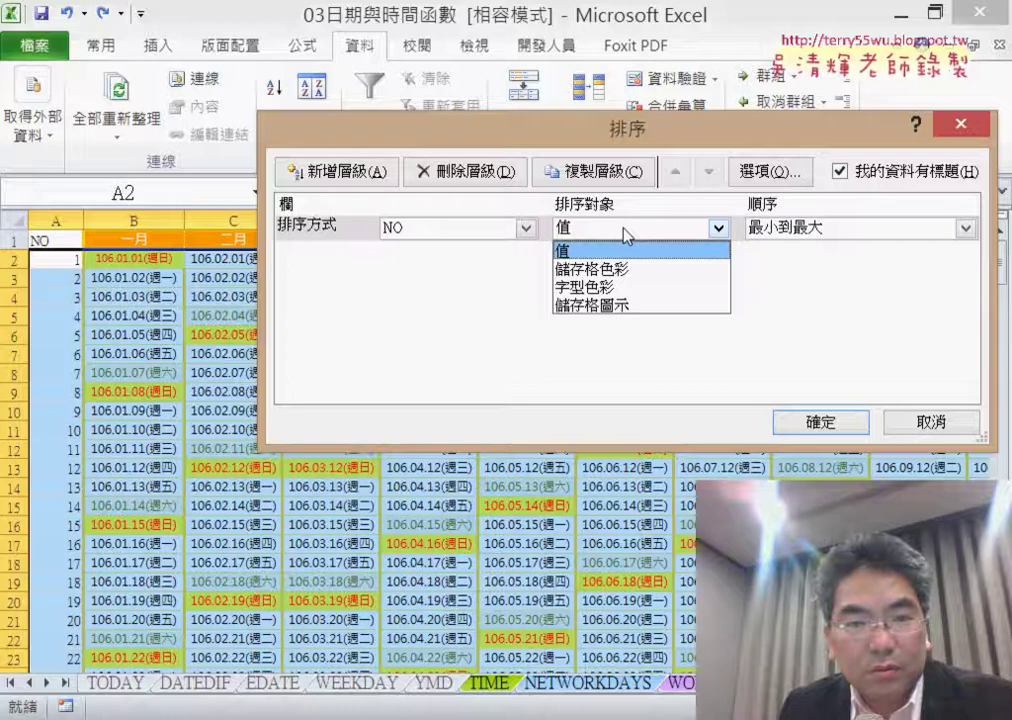
left_click(623, 229)
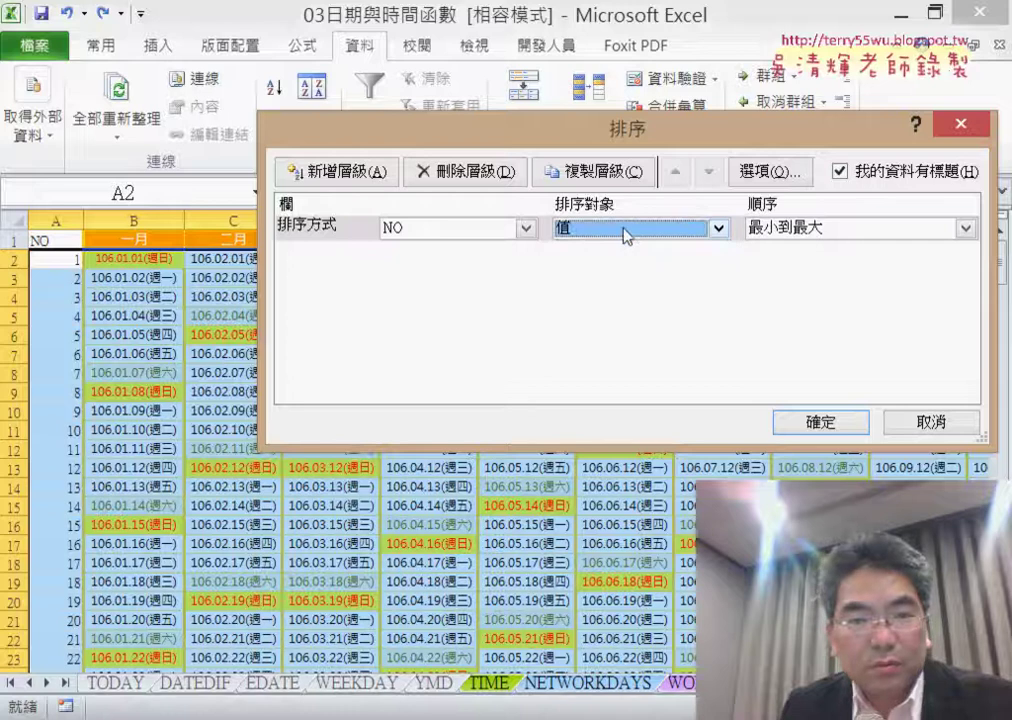
left_click(820, 424)
scroll(101, 327, "down", 8)
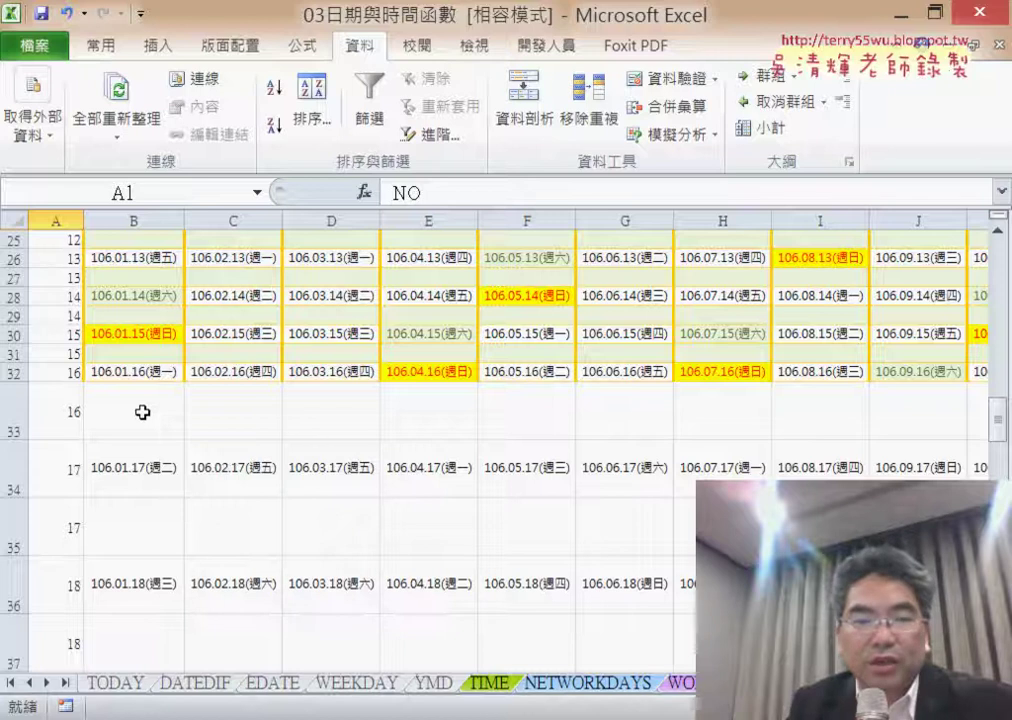
- Undo the NO sort so the dates run consecutively without blank rows
scroll(143, 412, "up", 4)
scroll(143, 412, "up", 4)
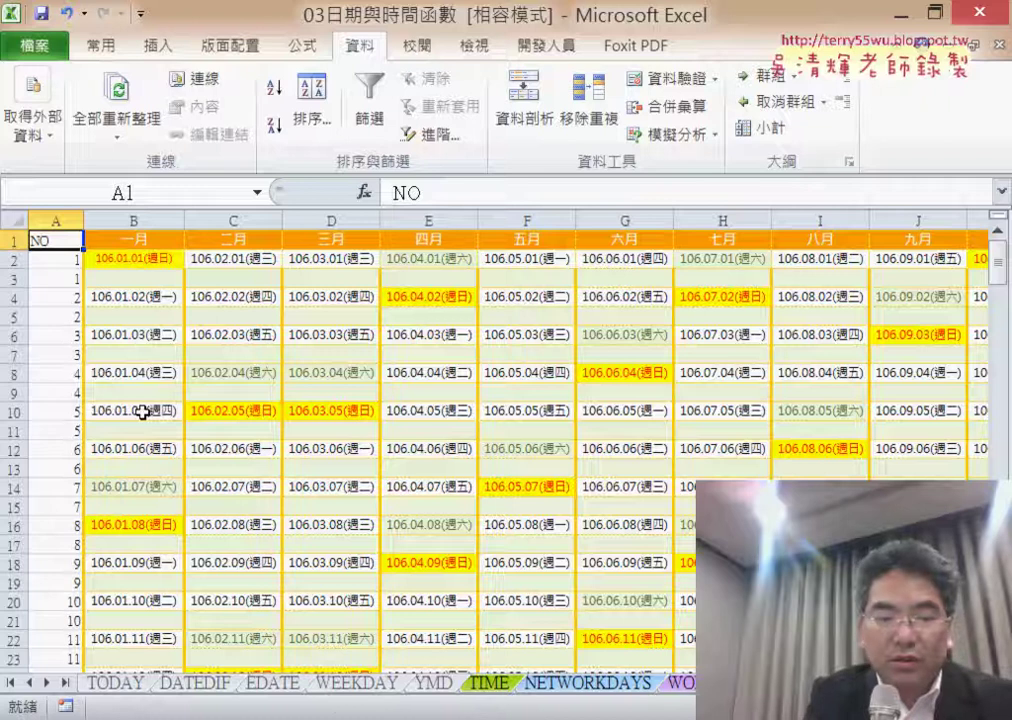
key("ctrl+z")
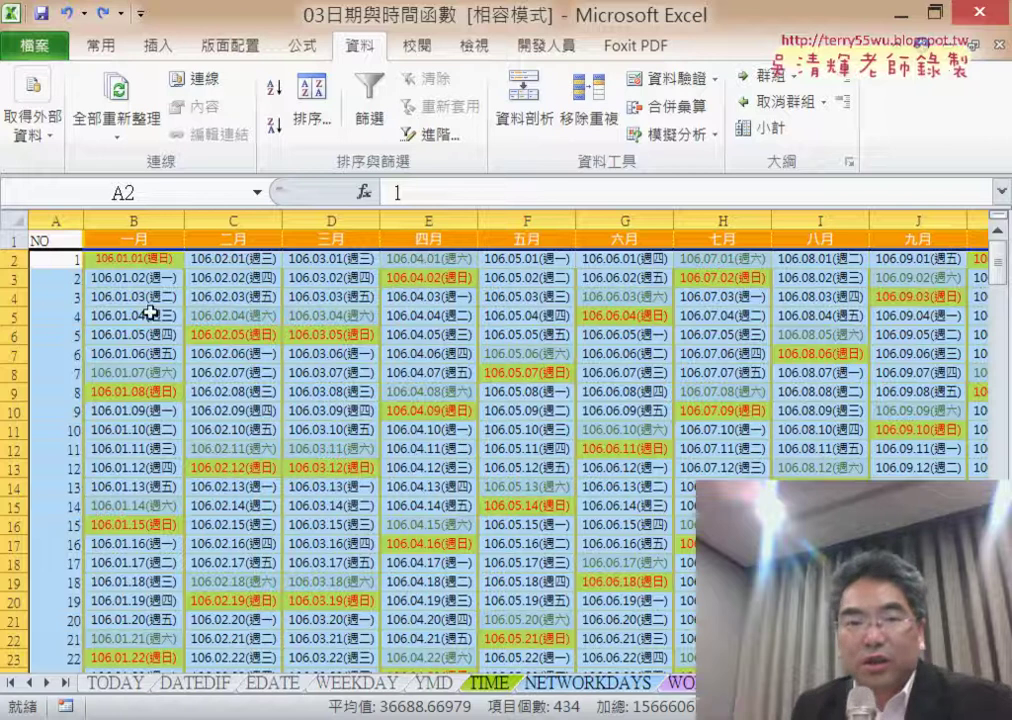
- Give rows 33–63 a row height of 18.60
scroll(150, 313, "down", 7)
left_click(12, 462)
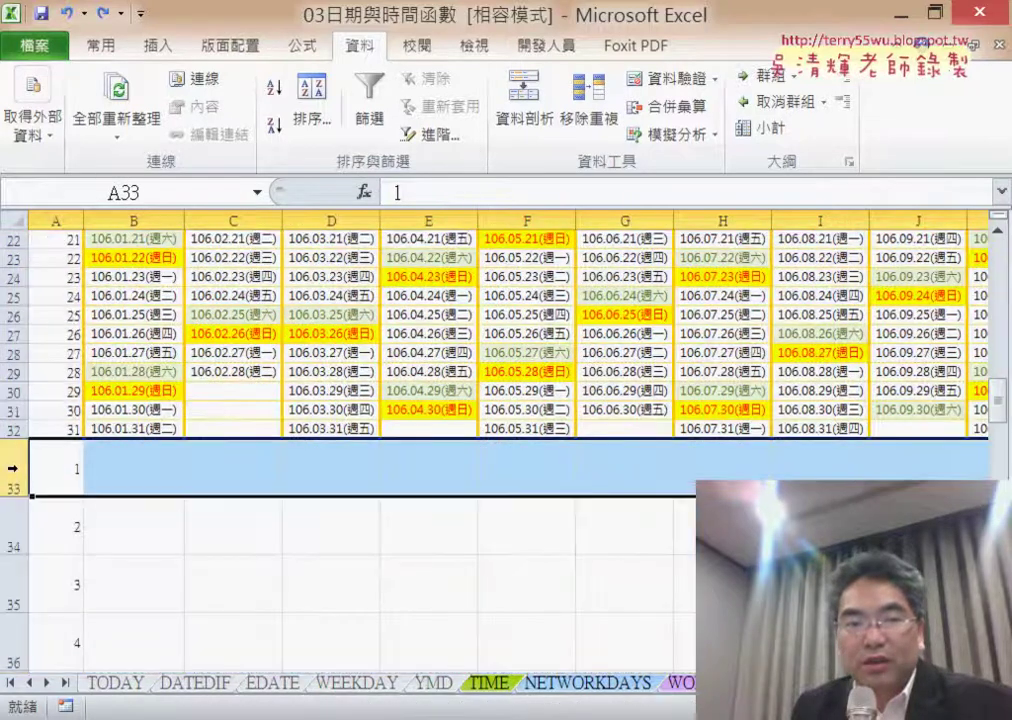
scroll(12, 490, "down", 3)
scroll(12, 510, "down", 2)
scroll(12, 511, "down", 6)
scroll(12, 511, "down", 3)
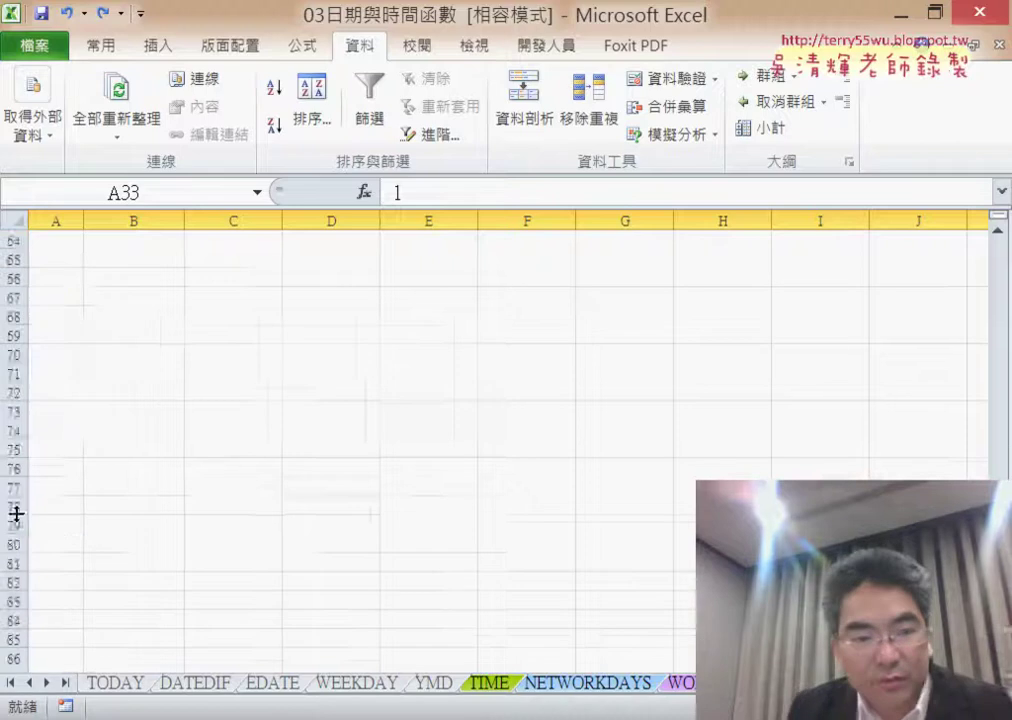
scroll(12, 511, "up", 2)
left_click(30, 543, "shift")
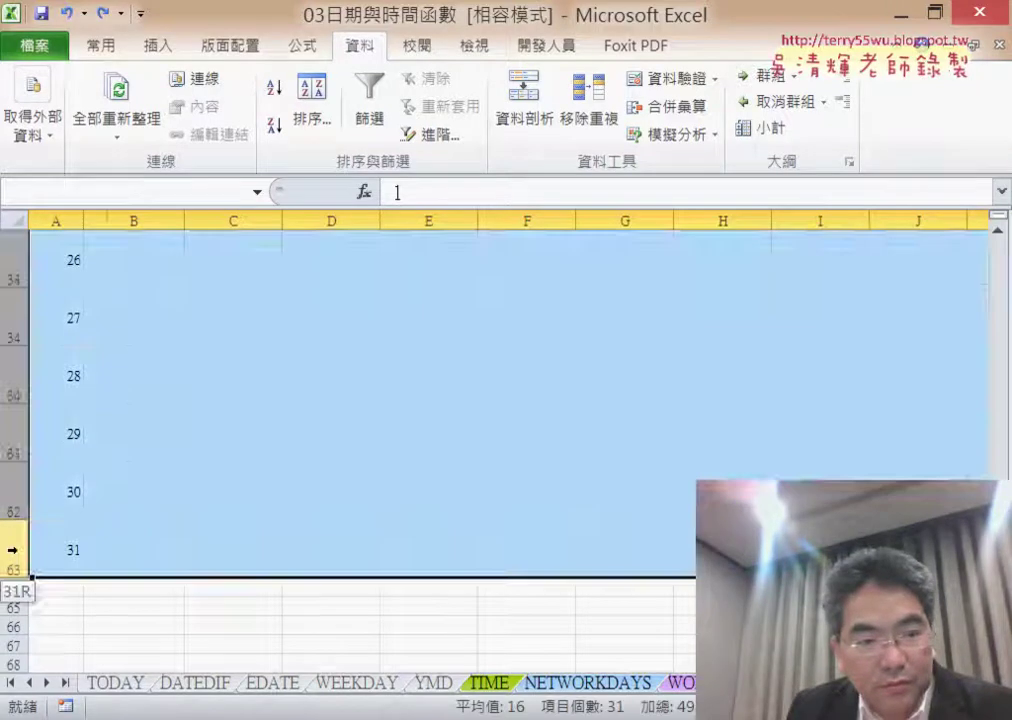
scroll(72, 548, "up", 15)
scroll(45, 544, "down", 2)
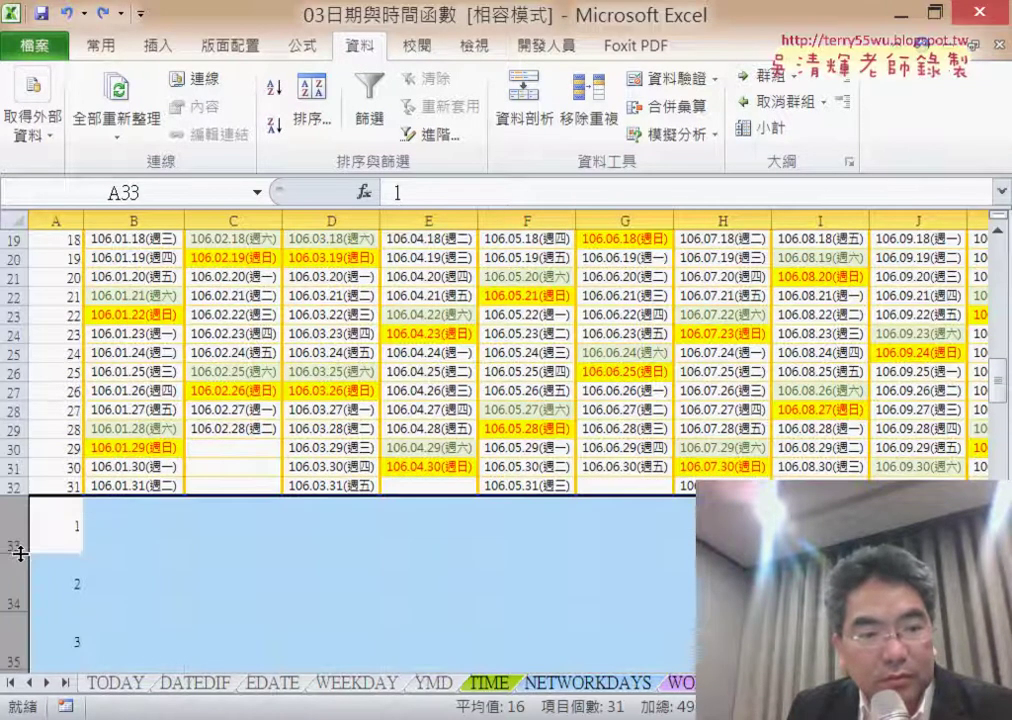
left_click_drag(20, 553, 19, 517)
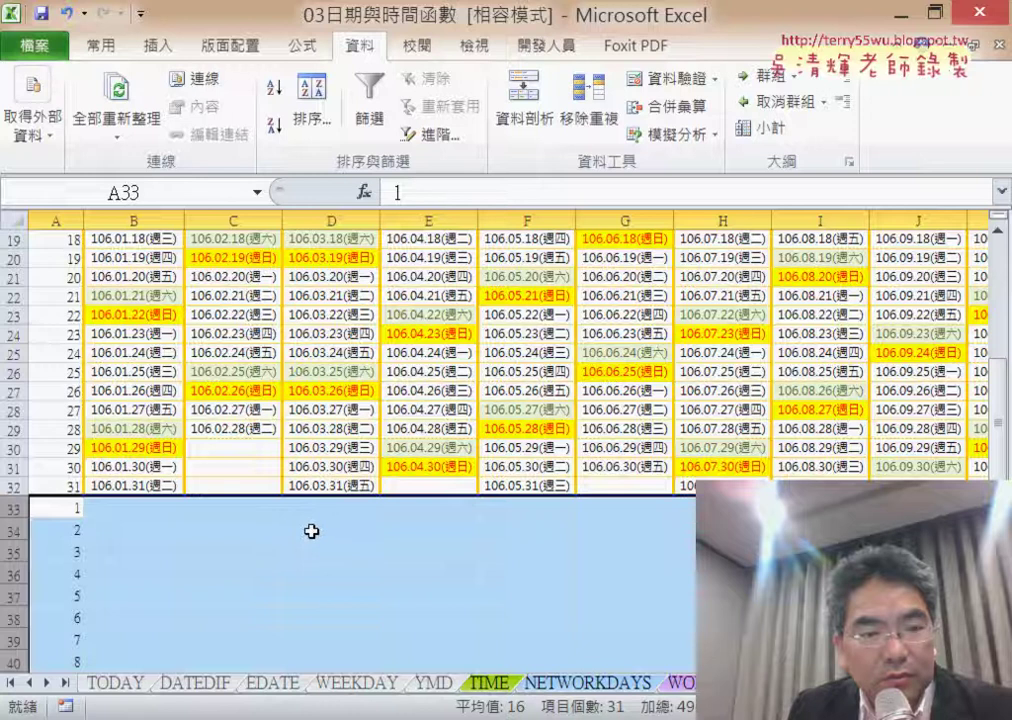
- Starting from A1, sort the calendar by NO smallest to largest
scroll(228, 532, "up", 6)
left_click(60, 244)
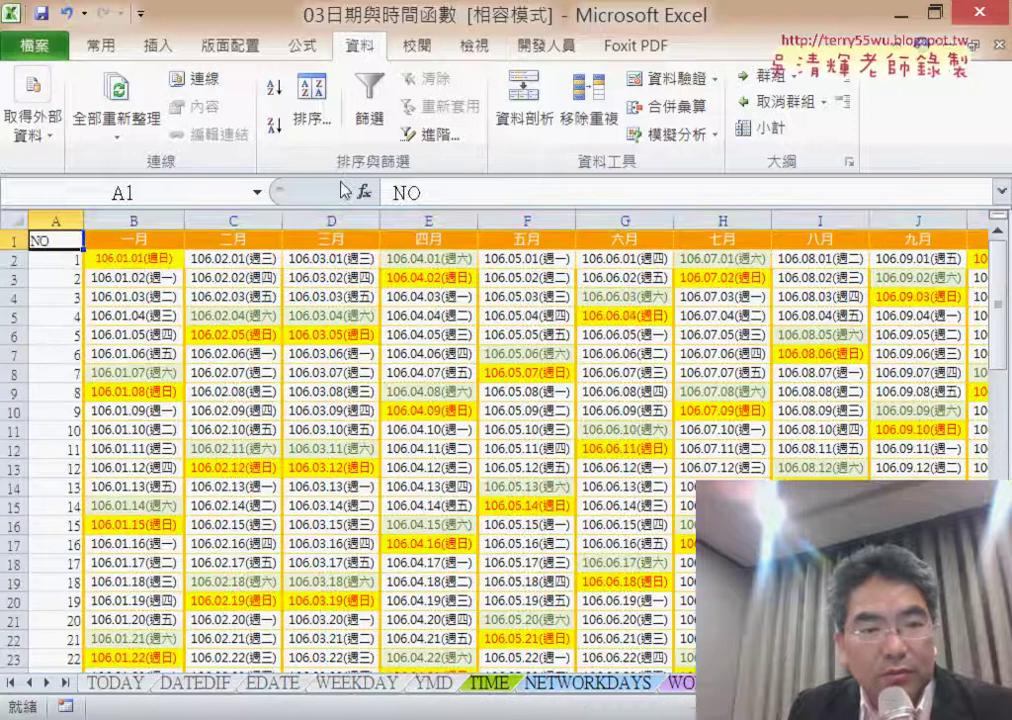
left_click(312, 100)
left_click(490, 230)
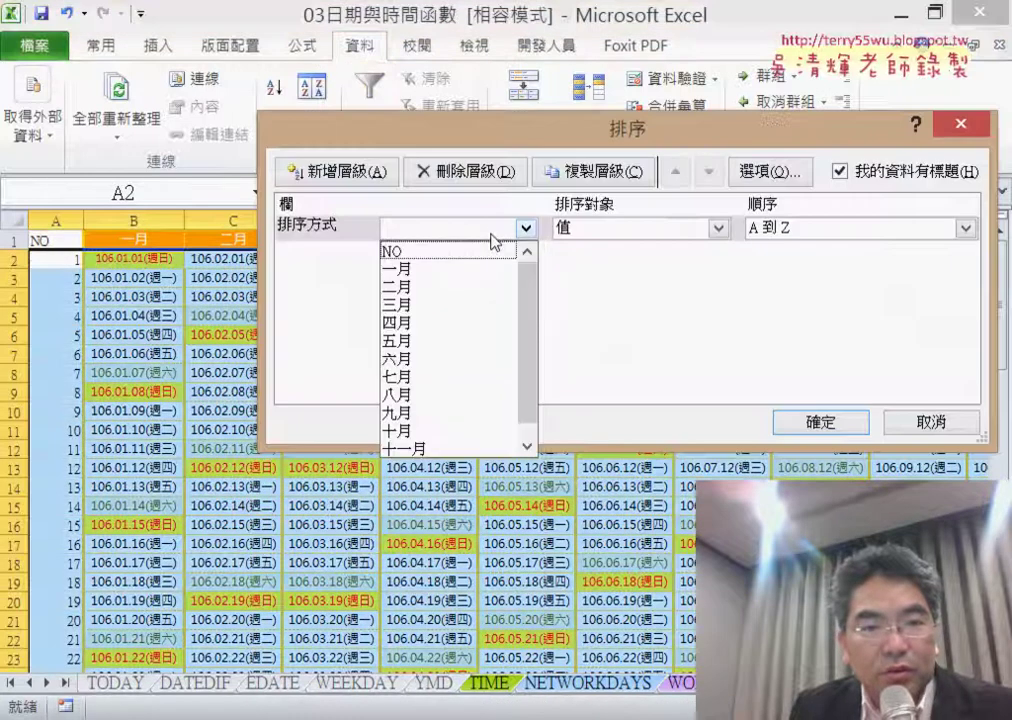
left_click(492, 252)
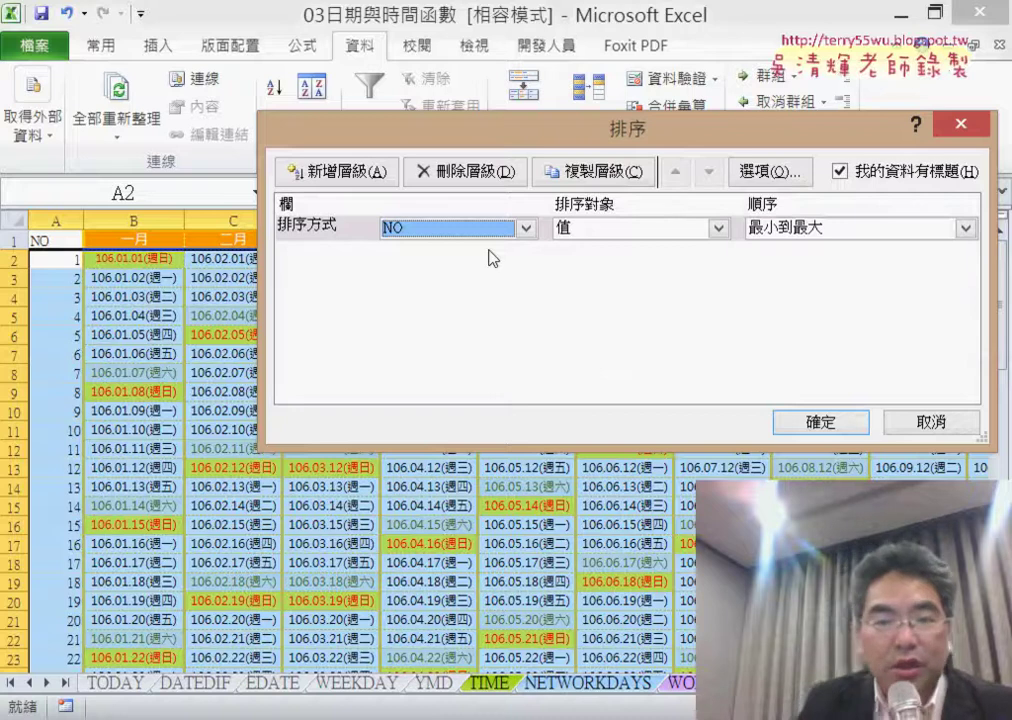
left_click(828, 422)
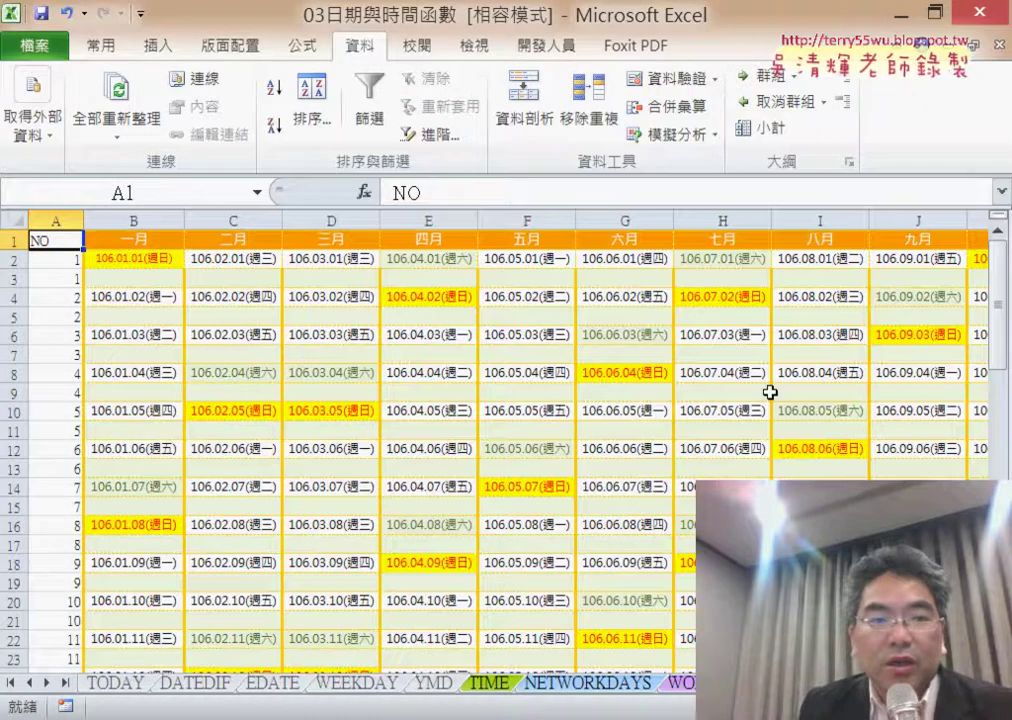
- Delete the helper NO column A so 一月 starts in column A, then select A3
left_click(45, 218)
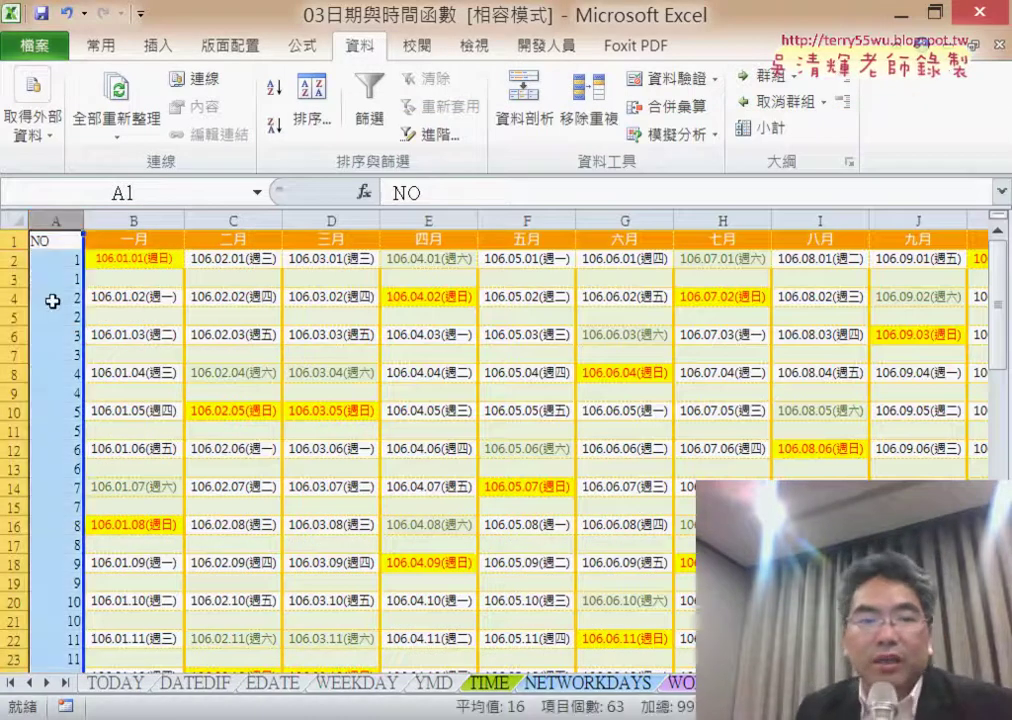
right_click(50, 312)
left_click(130, 498)
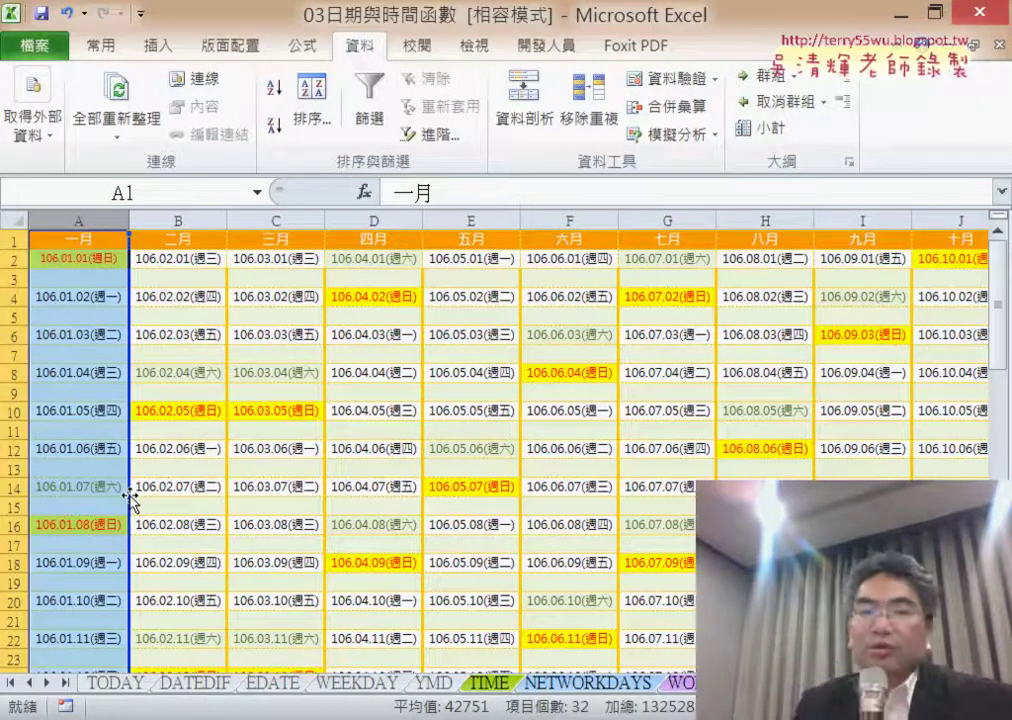
left_click(89, 275)
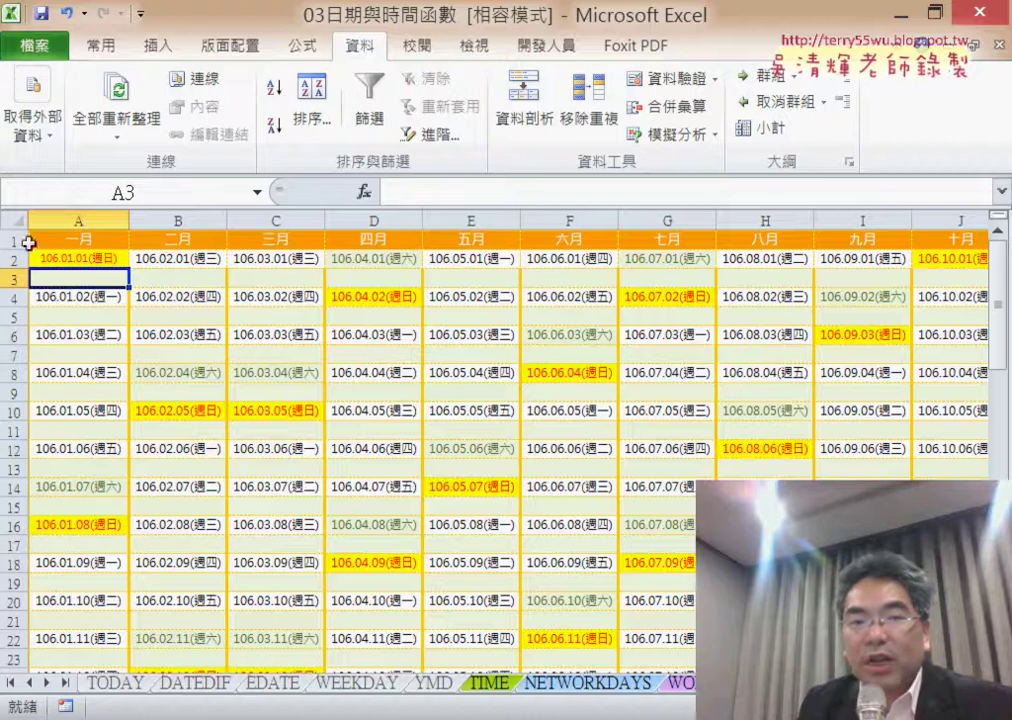
- Close the 03日期與時間函數 workbook, answering the save-changes prompt
left_click(16, 277)
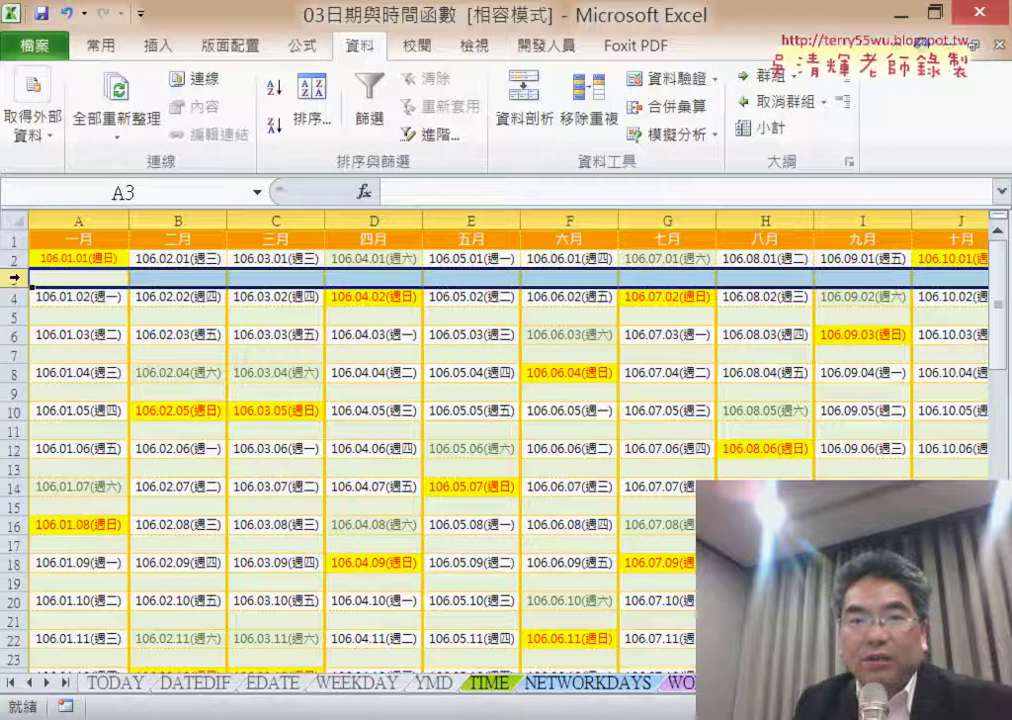
left_click(985, 17)
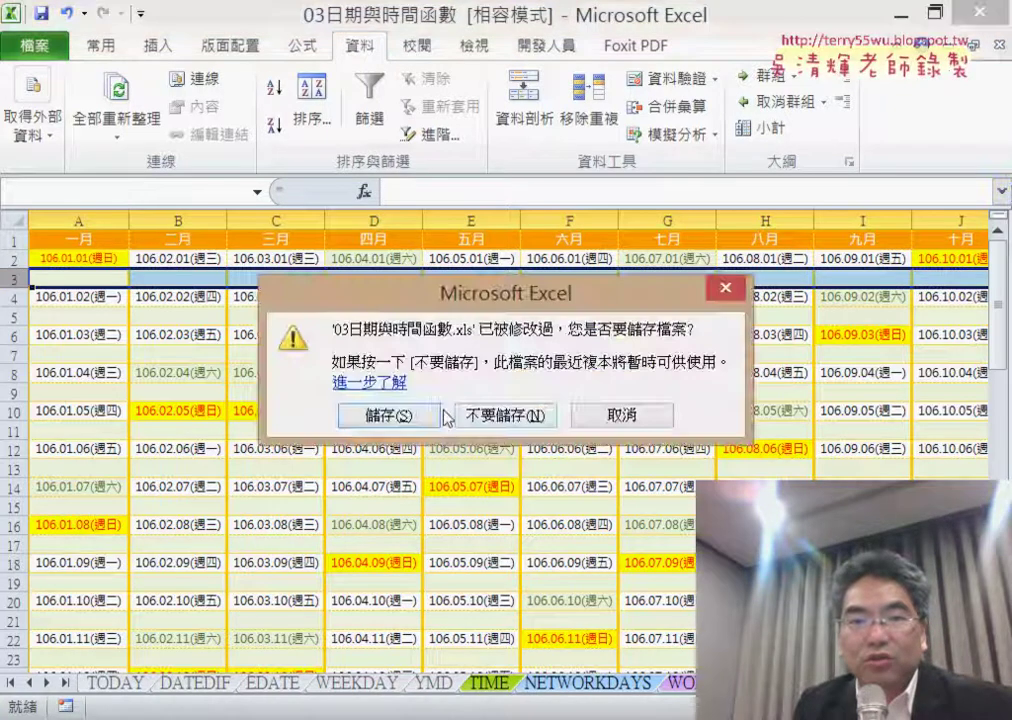
left_click(392, 412)
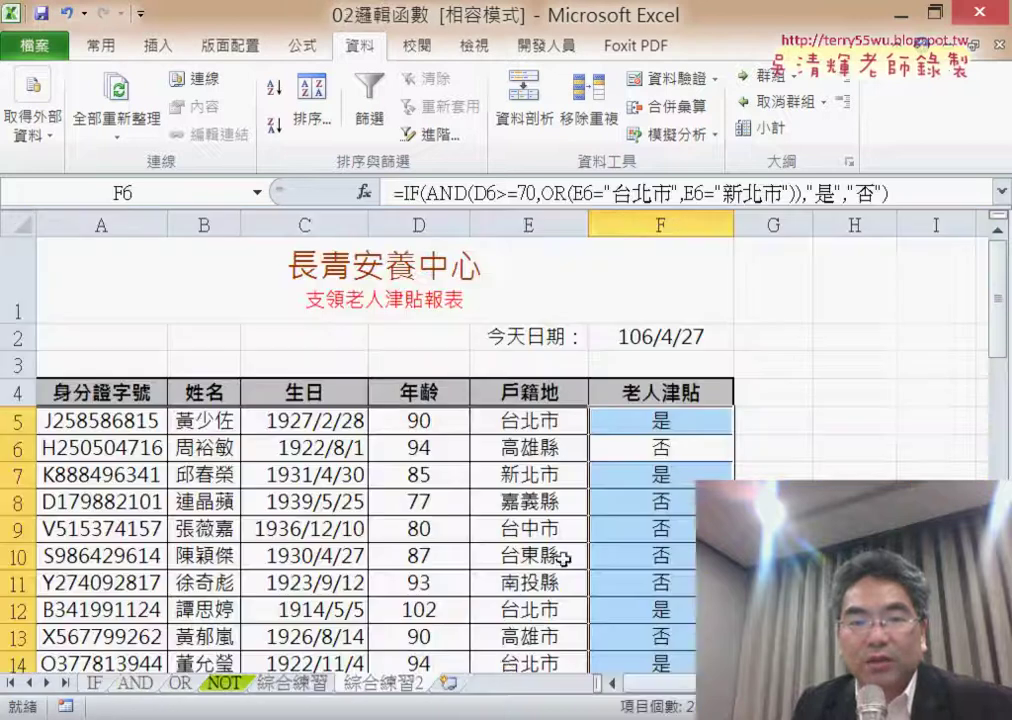
- From the 範例檔(進階班) folder, widen the Name column and open 04數學函數
mouse_move(395, 715)
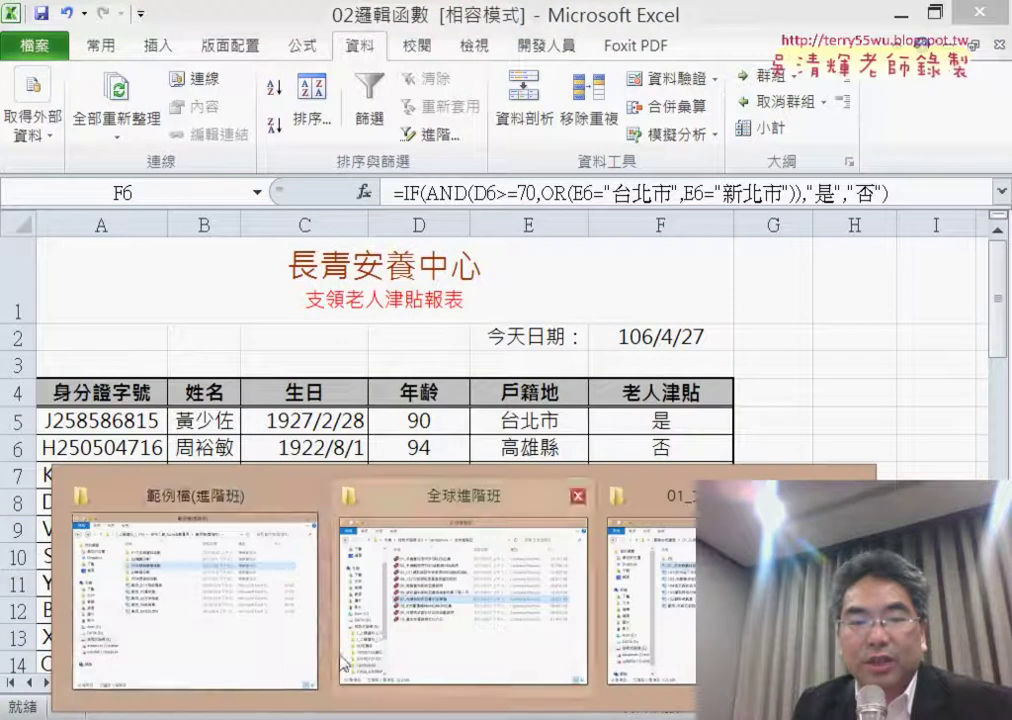
left_click(276, 643)
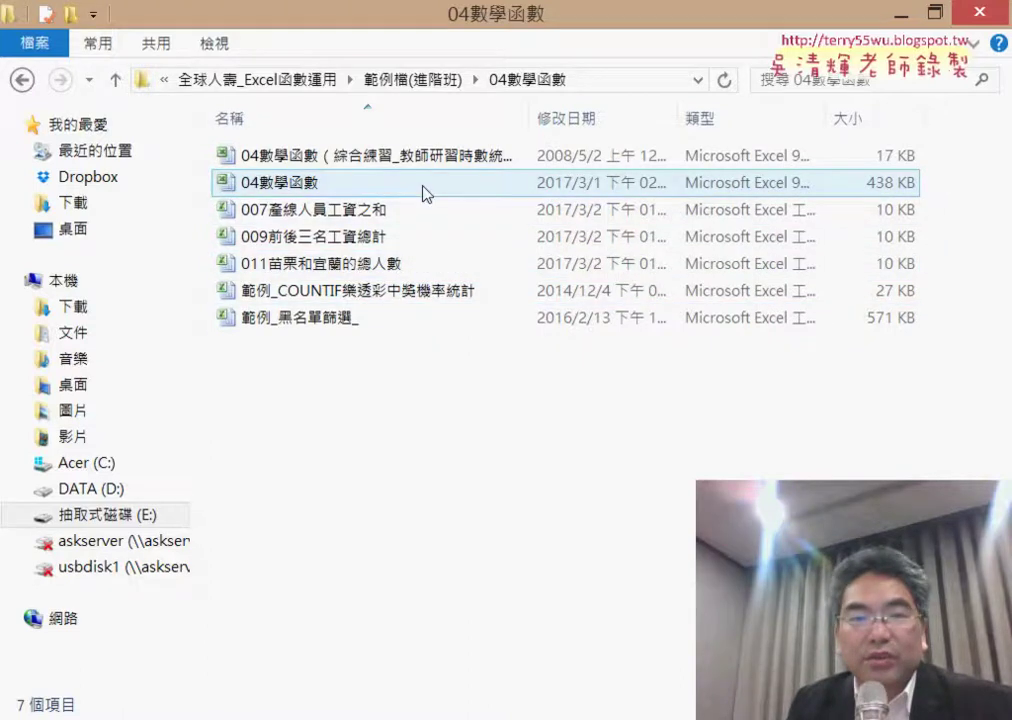
left_click_drag(527, 126, 627, 138)
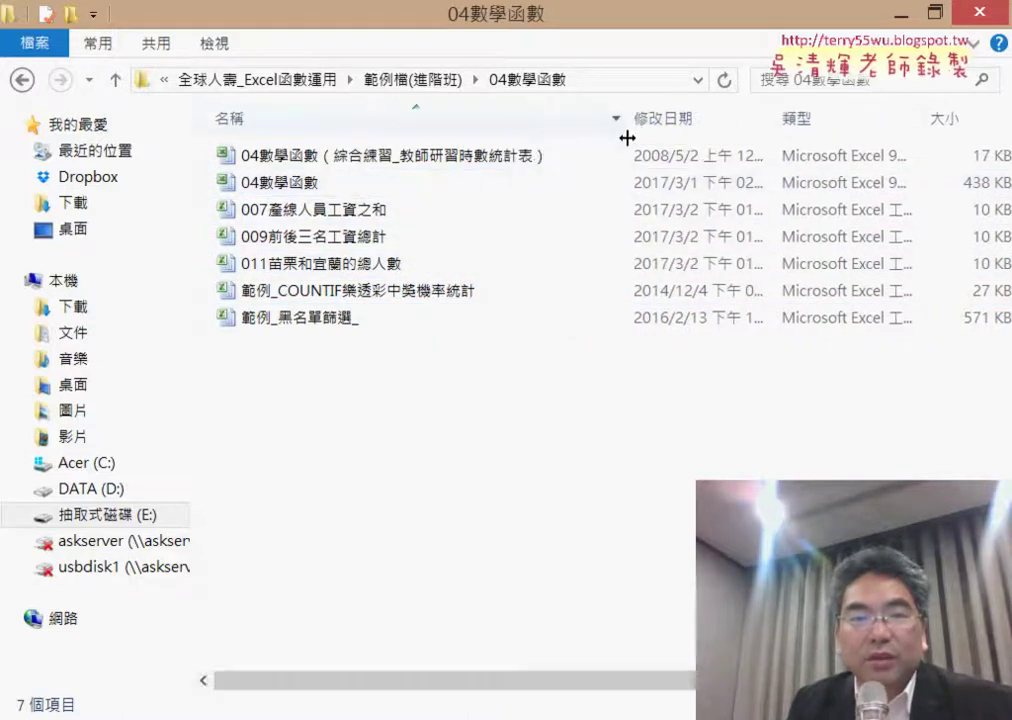
double_click(346, 183)
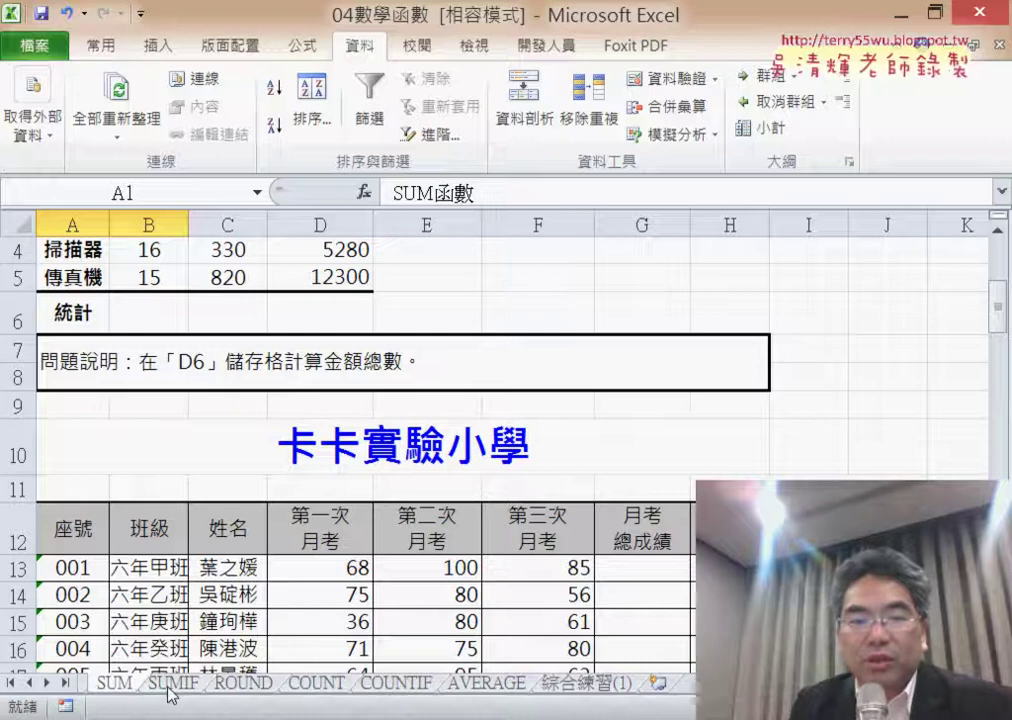
- Look at the SUMIF and SUM sheets of 04數學函數, ending on SUMIF
left_click(171, 686)
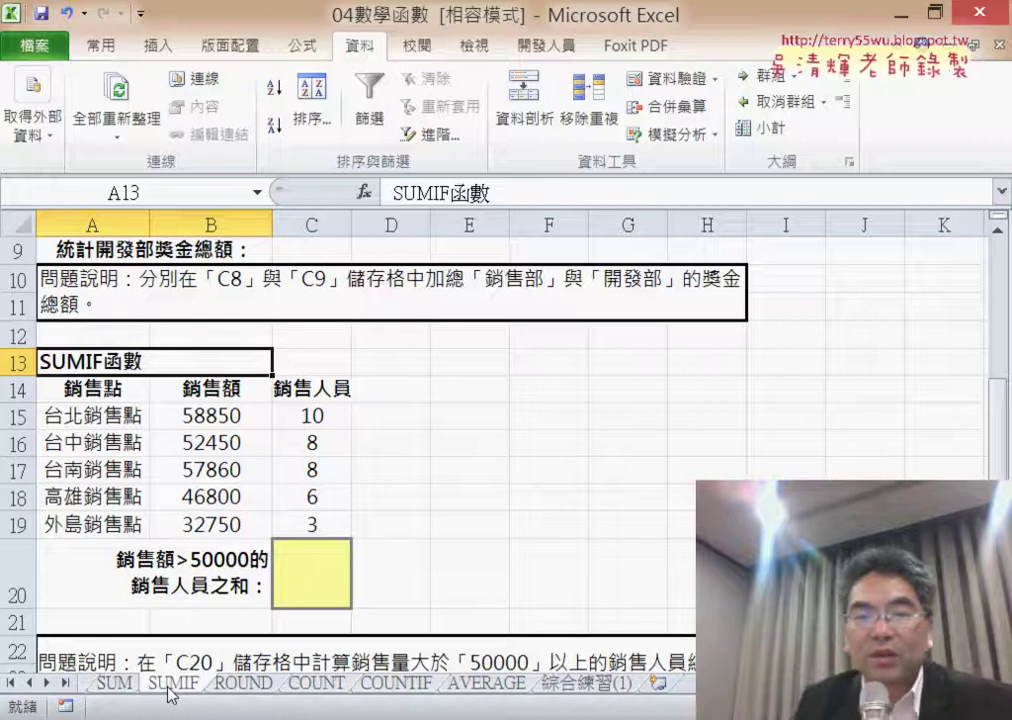
left_click(126, 687)
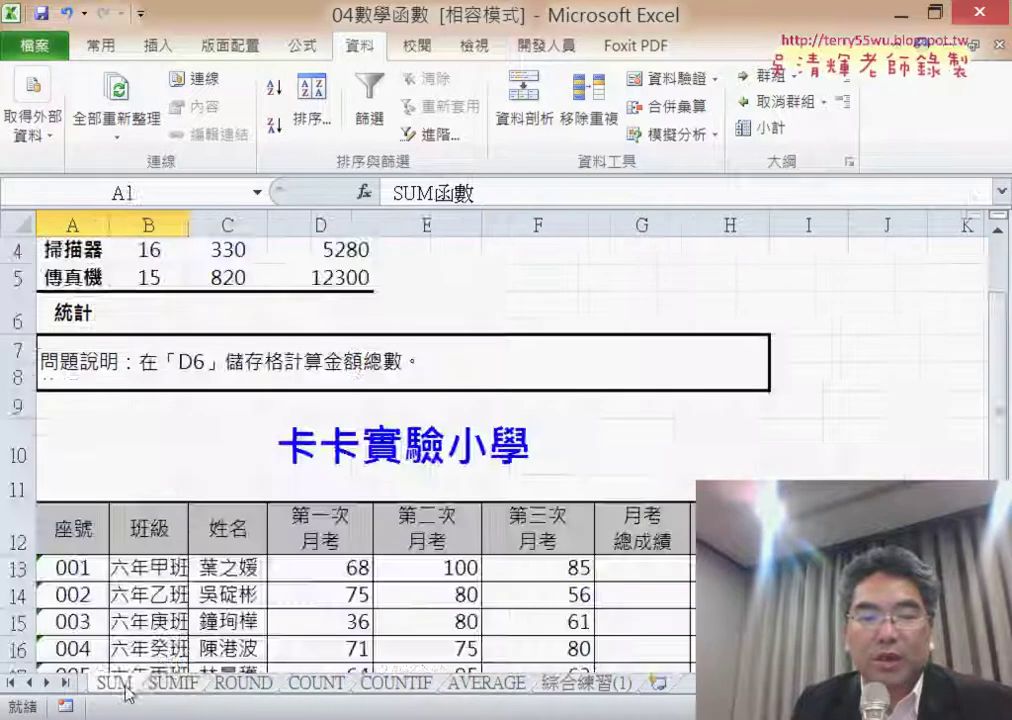
left_click(172, 687)
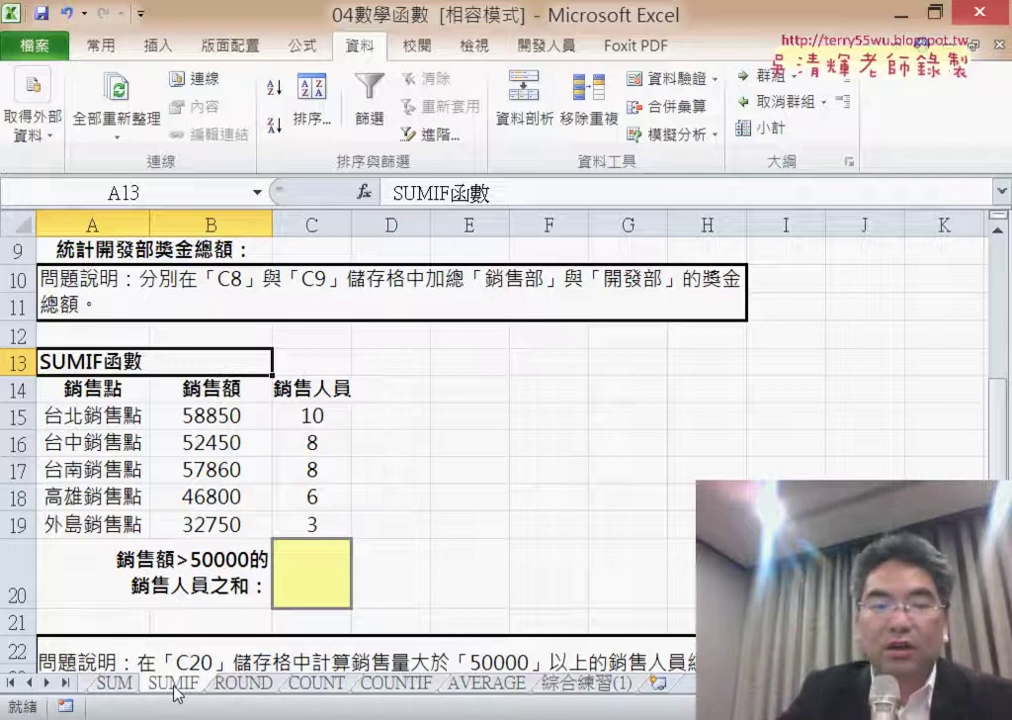
- Minimize Excel and open 007產線人員工資之和 from the Explorer folder
left_click(902, 12)
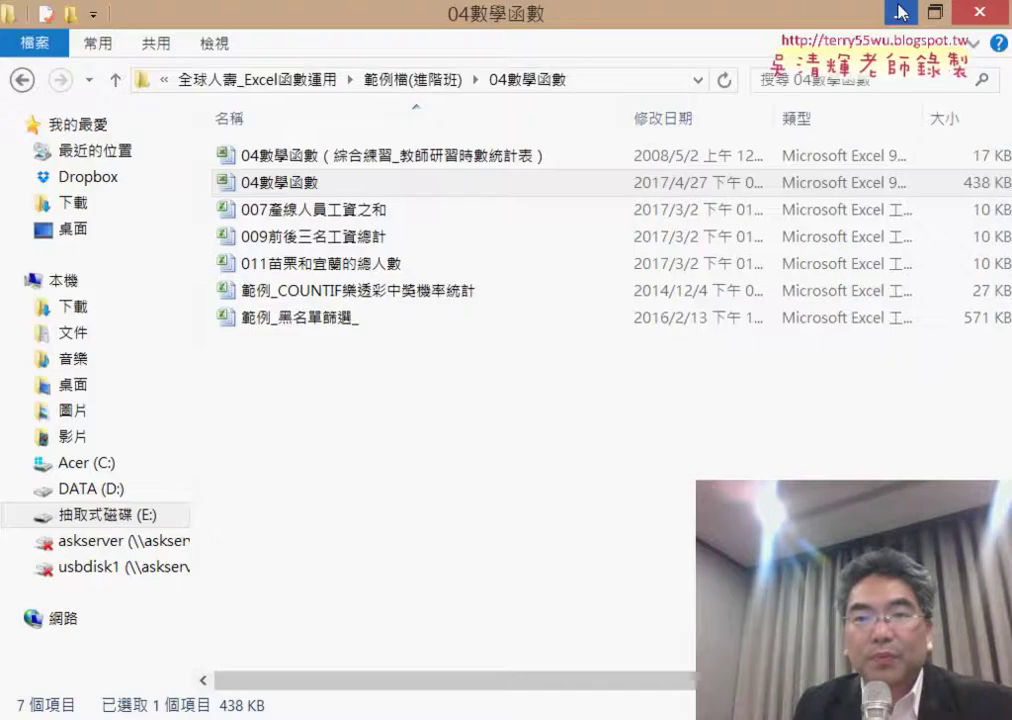
left_click(436, 217)
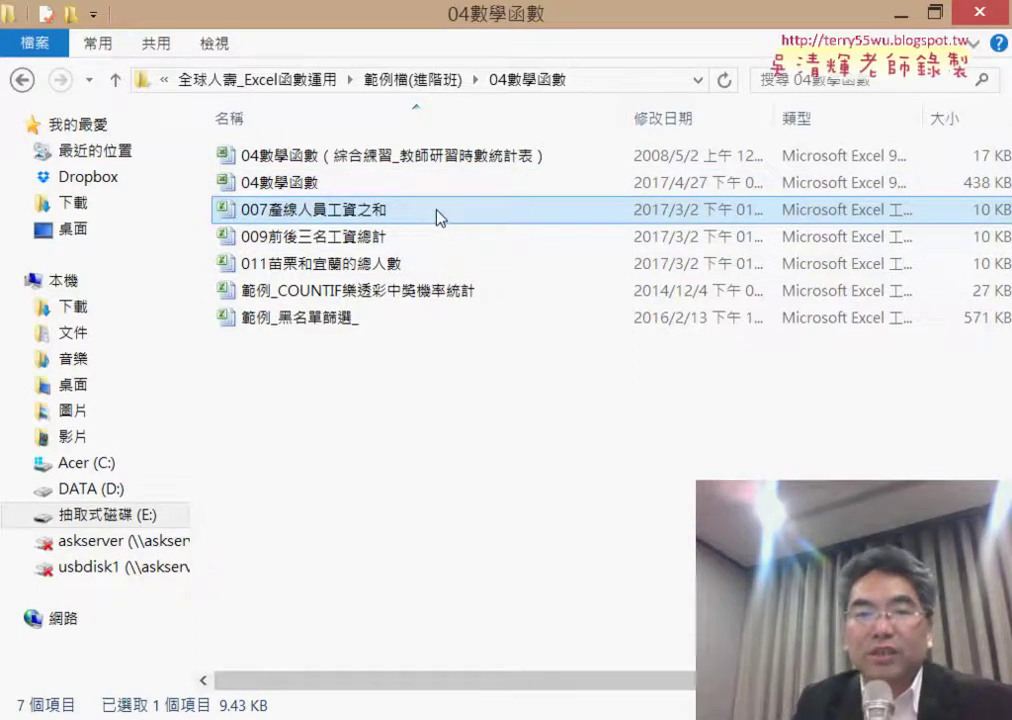
double_click(370, 222)
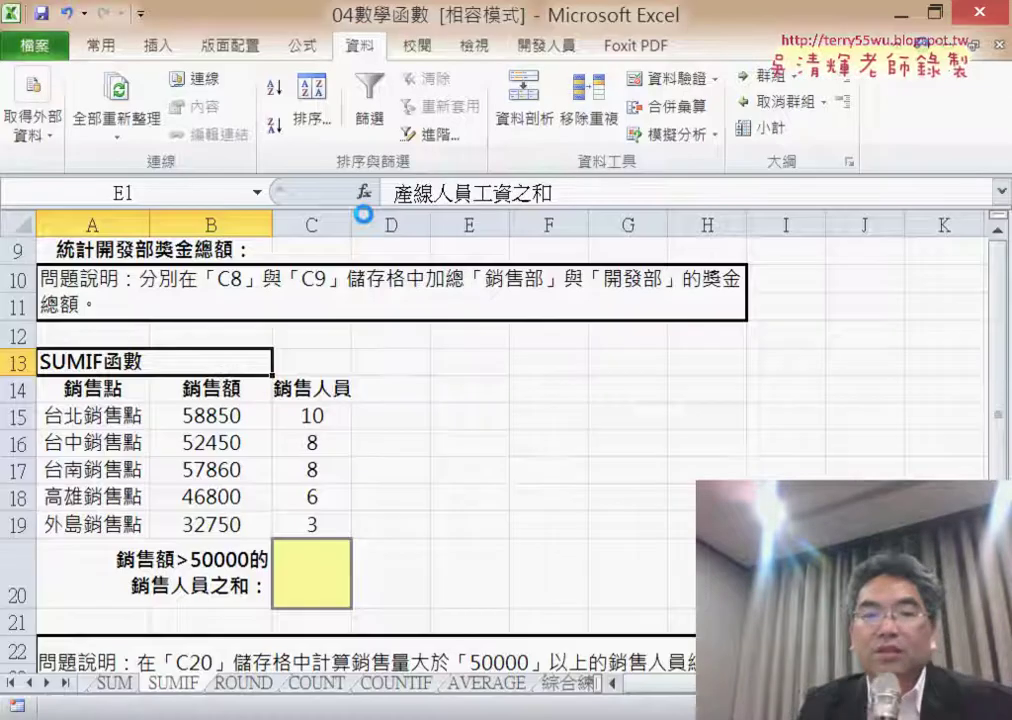
- In the 007 wage table, point out E2, the A2:A11 department criteria and C2:C11 wage ranges
left_click(317, 276)
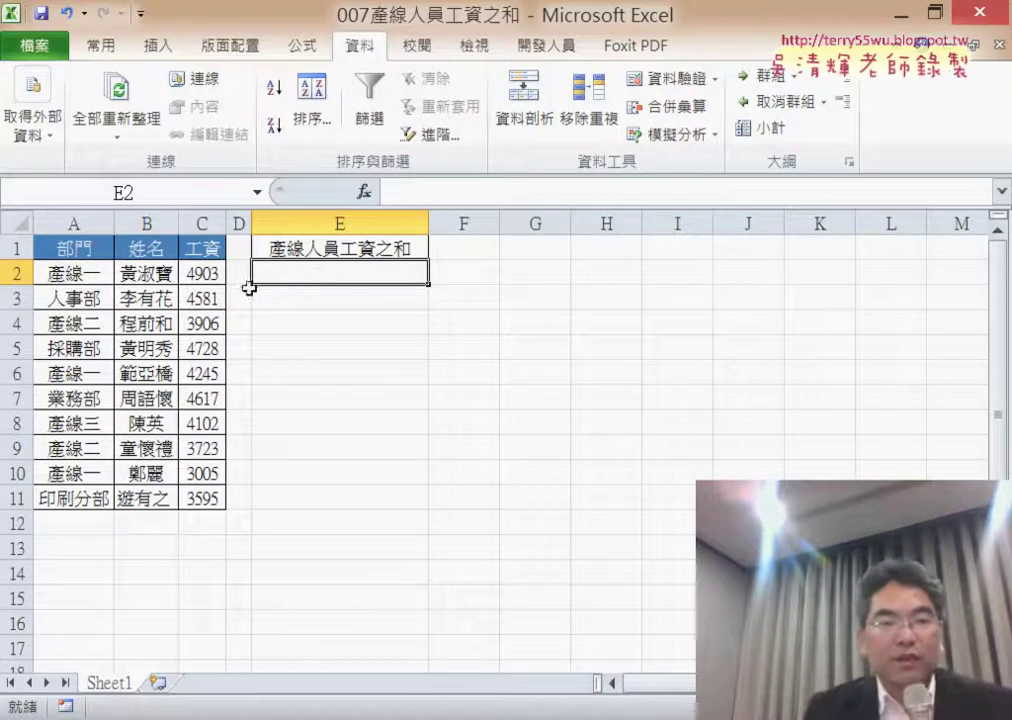
left_click_drag(70, 274, 52, 497)
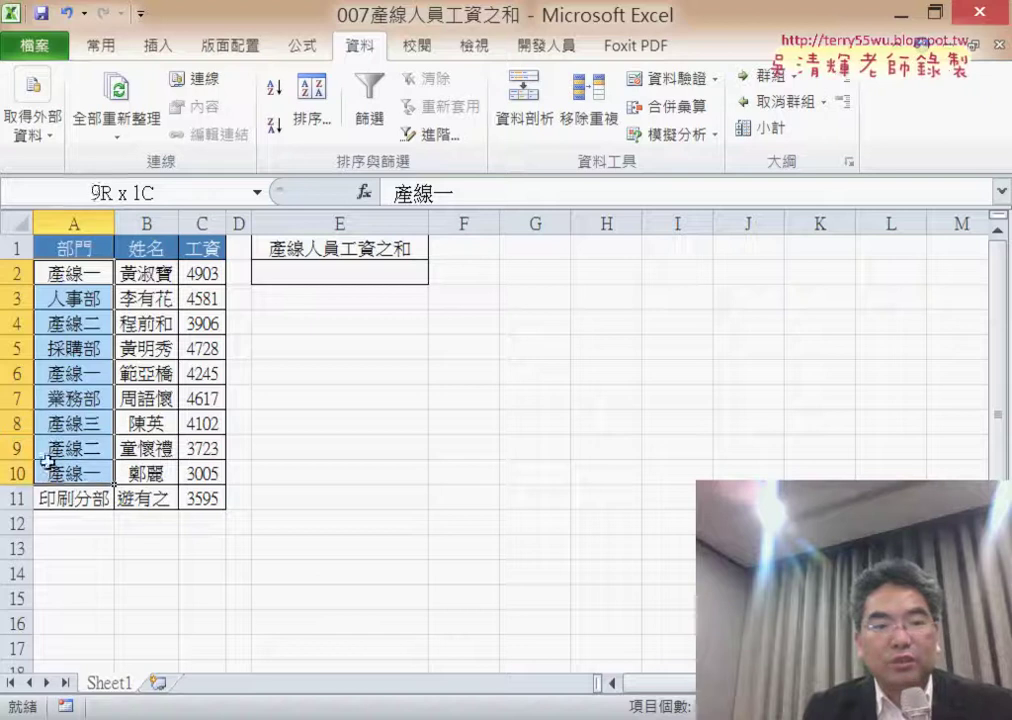
left_click_drag(203, 270, 209, 503)
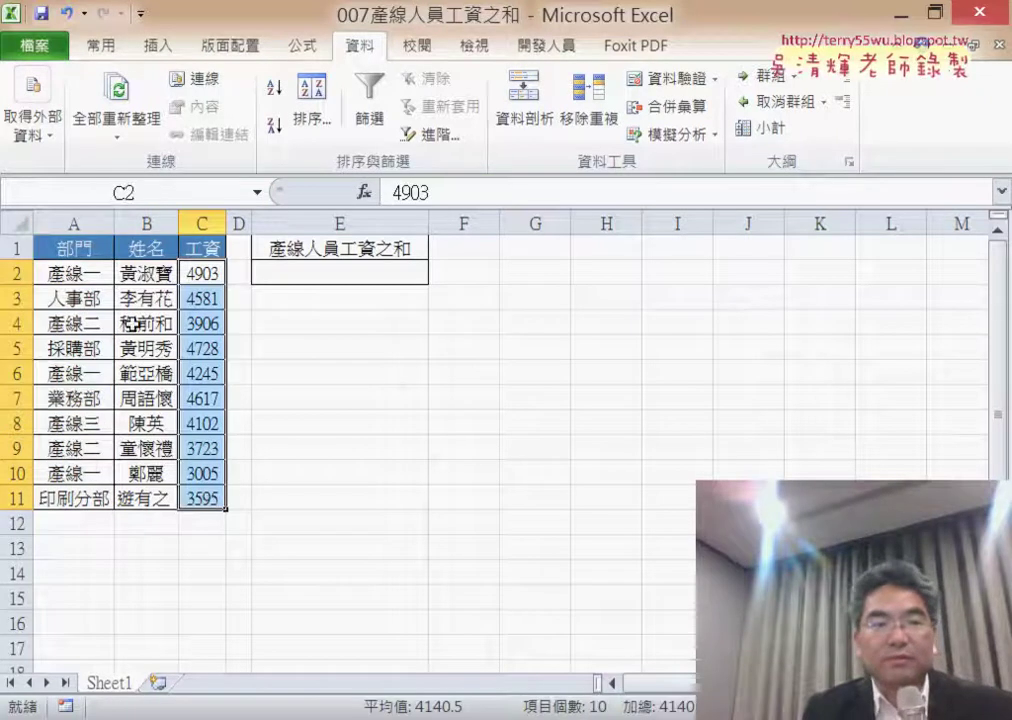
left_click(85, 212)
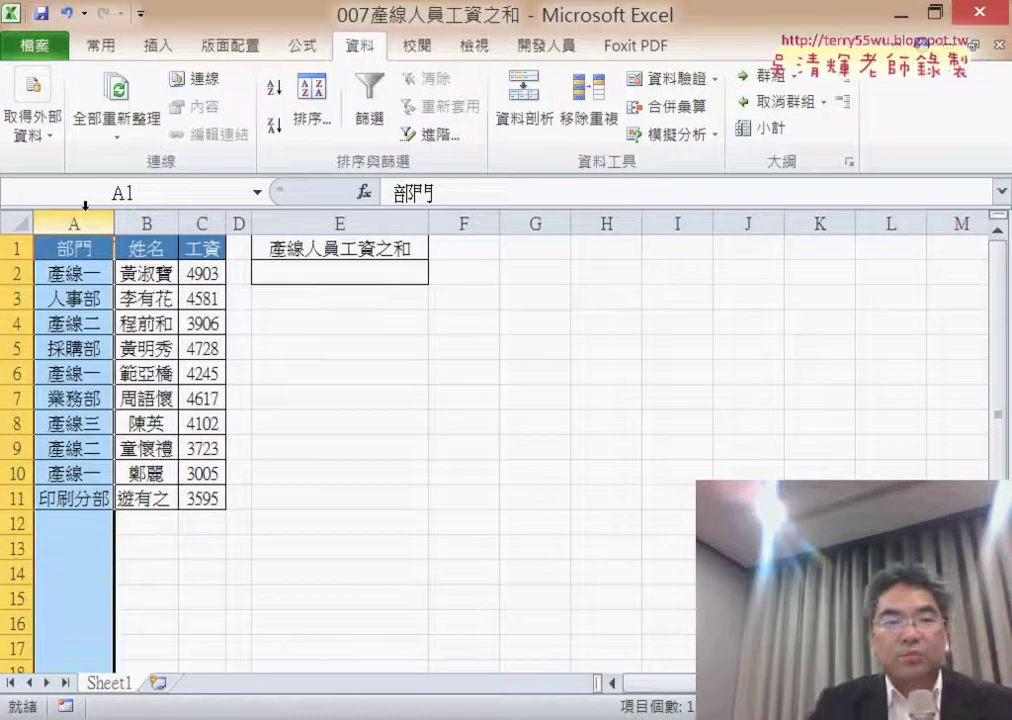
left_click(62, 273)
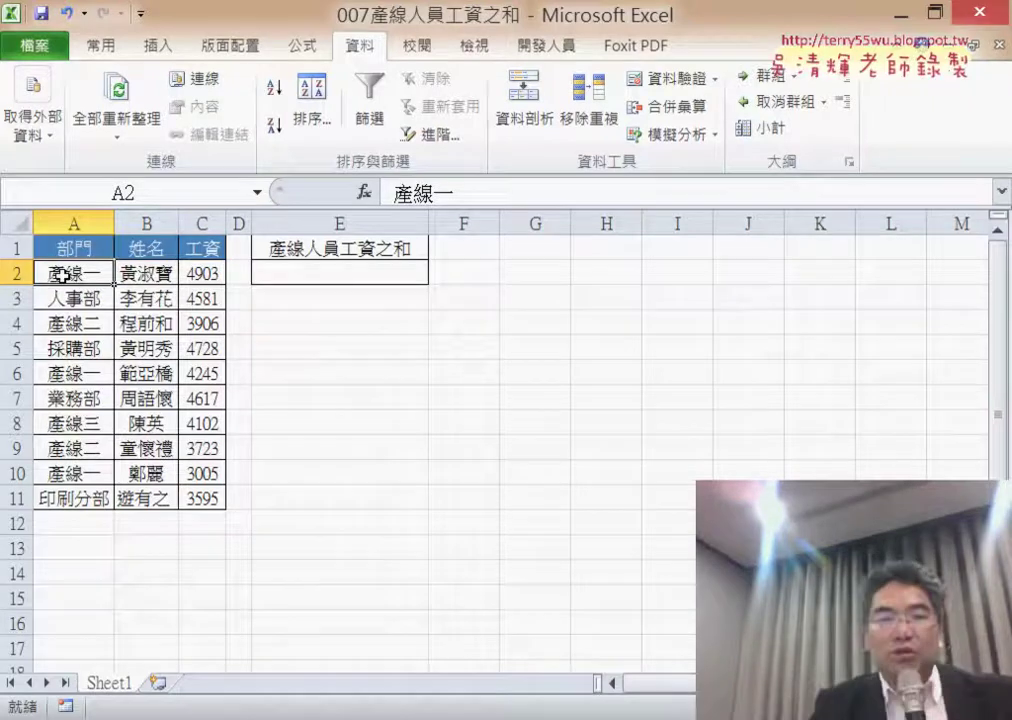
left_click(405, 279)
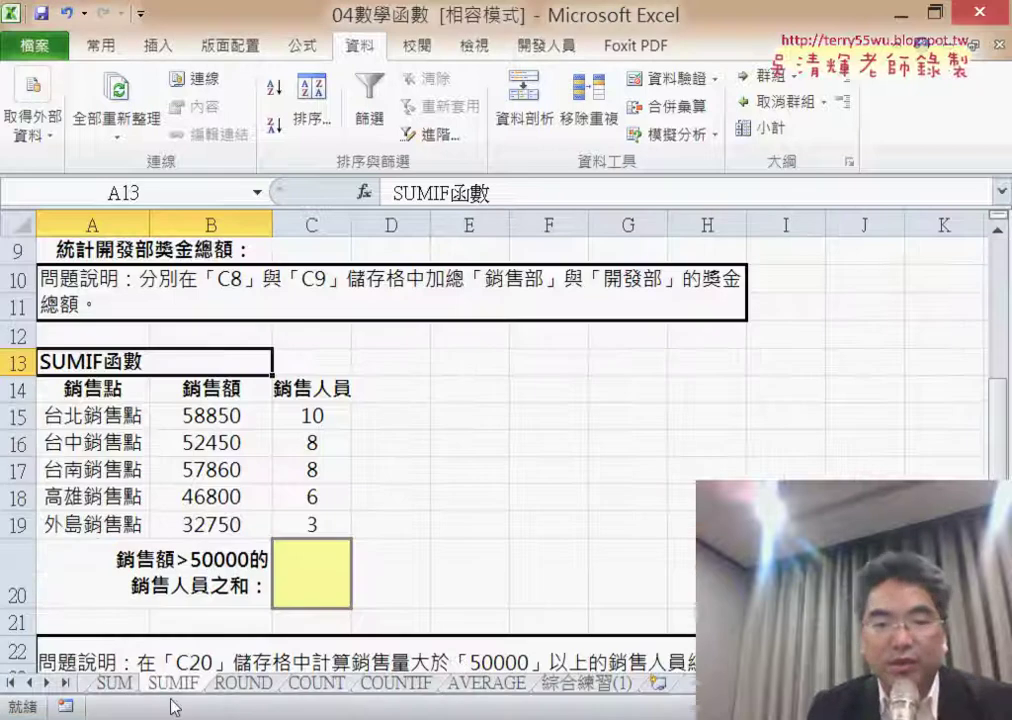
scroll(455, 494, "up", 3)
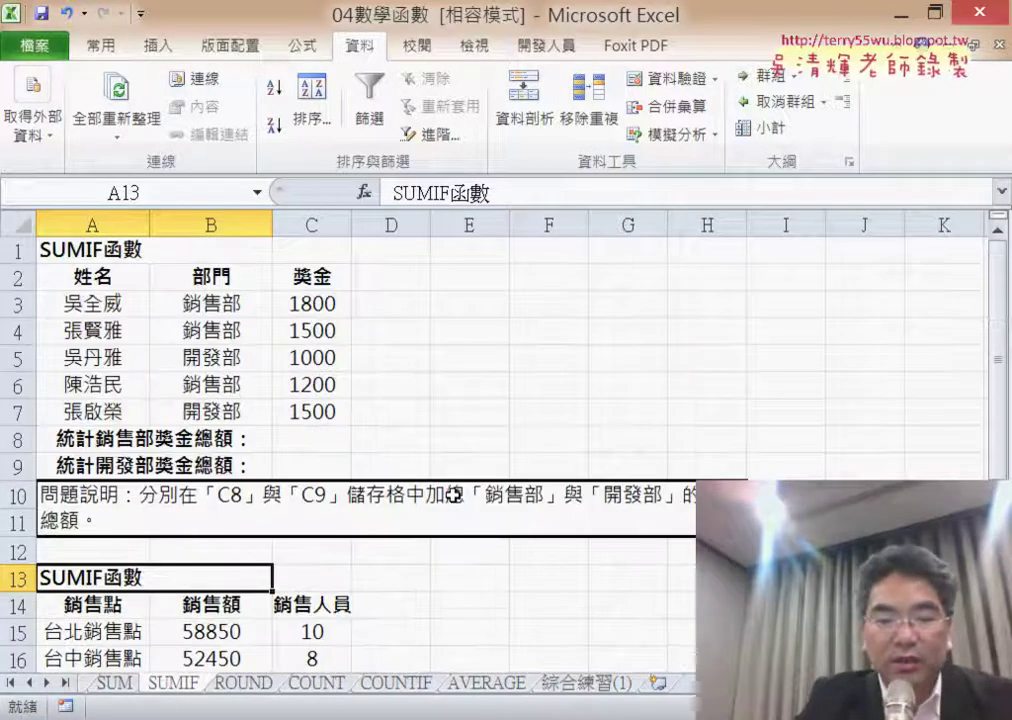